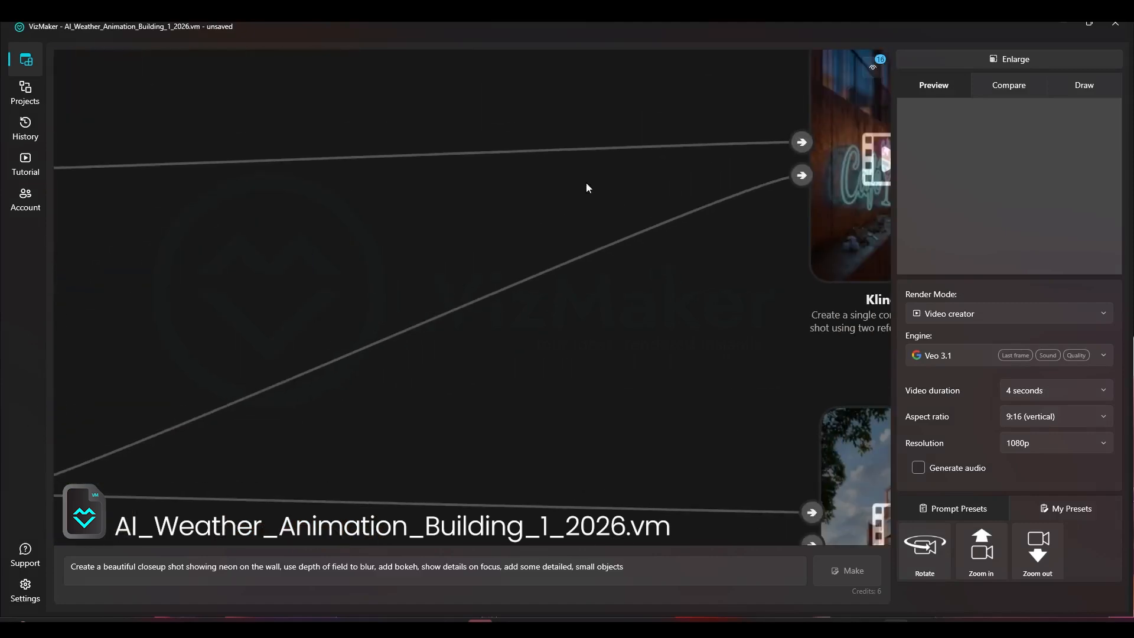
- View the café-sign Kling o1 video in the enlarged preview and copy its full prompt text
drag(696, 162, 104, 336)
click(271, 378)
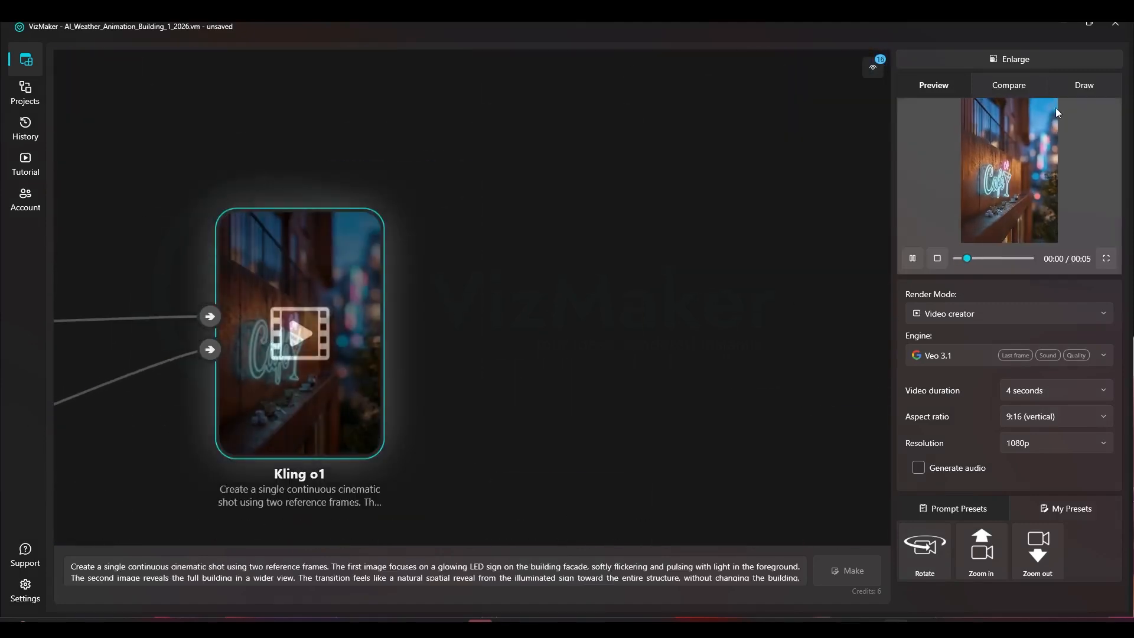
click(1066, 62)
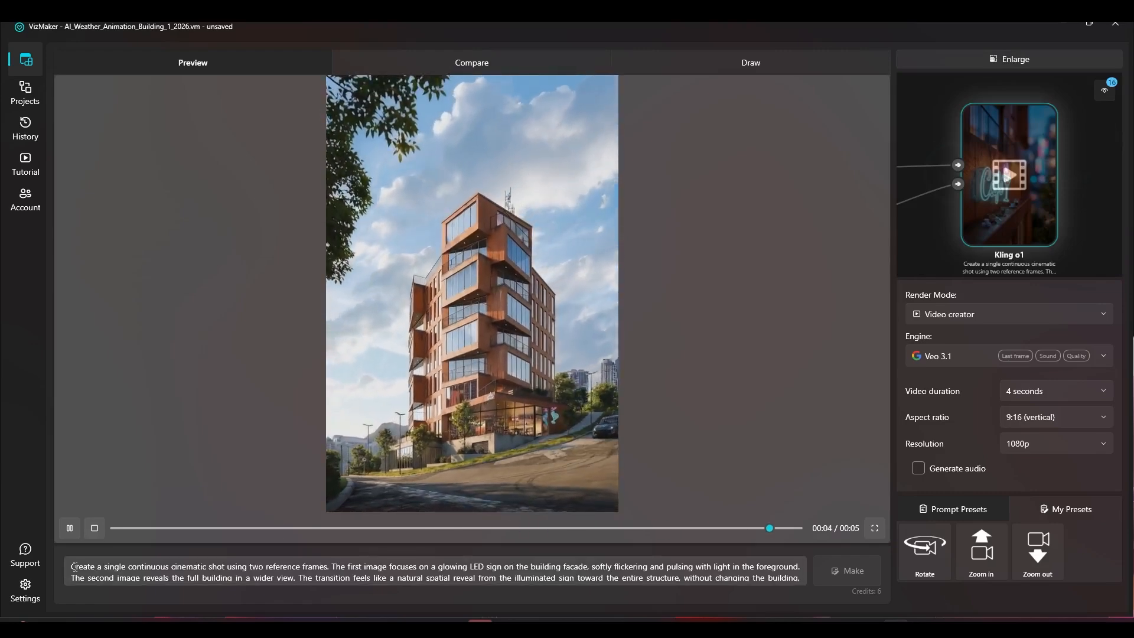
drag(71, 566, 625, 587)
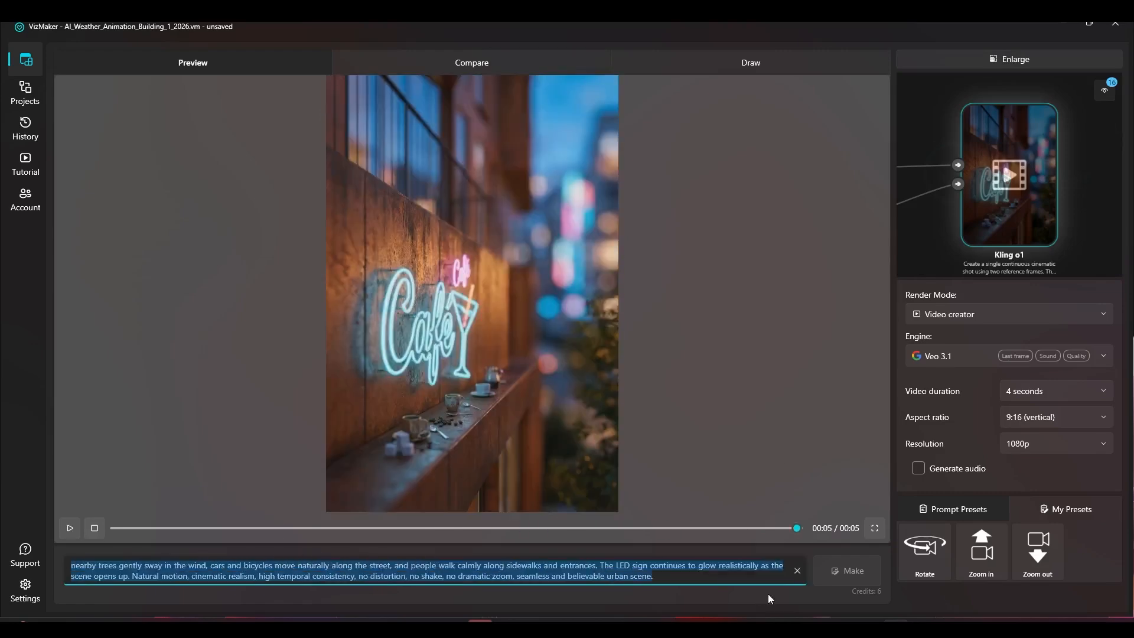
click(1072, 59)
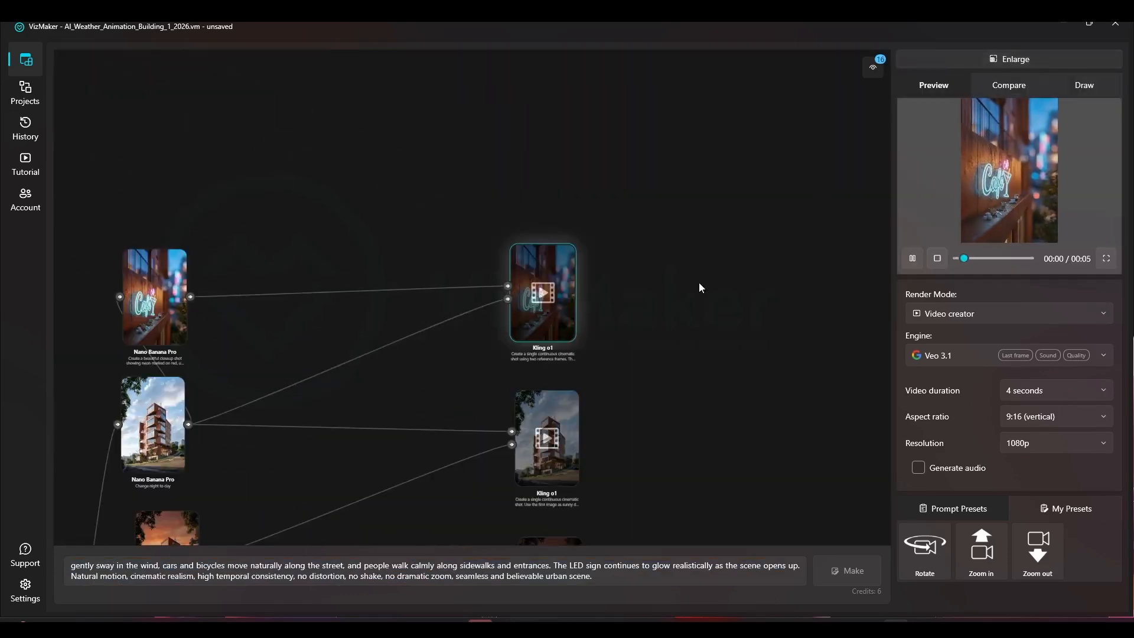
- Select the Nano Banana Pro close-up of the neon cocktail-glass sign as the source image for a video
scroll(802, 319, down, 5)
drag(375, 289, 725, 215)
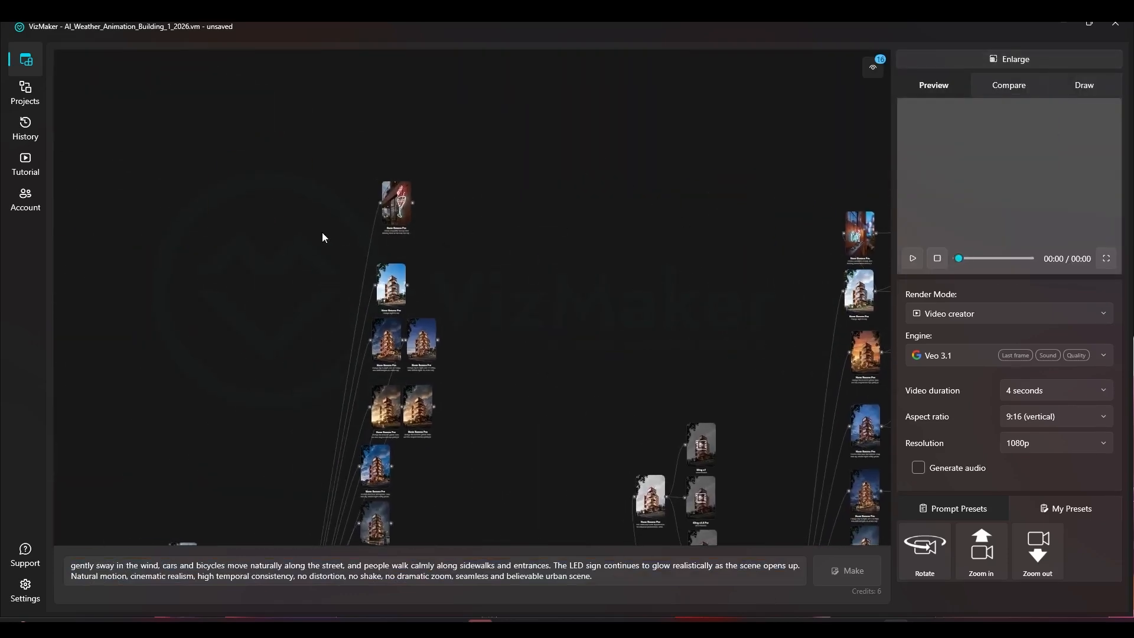
drag(401, 213, 395, 235)
drag(516, 246, 317, 251)
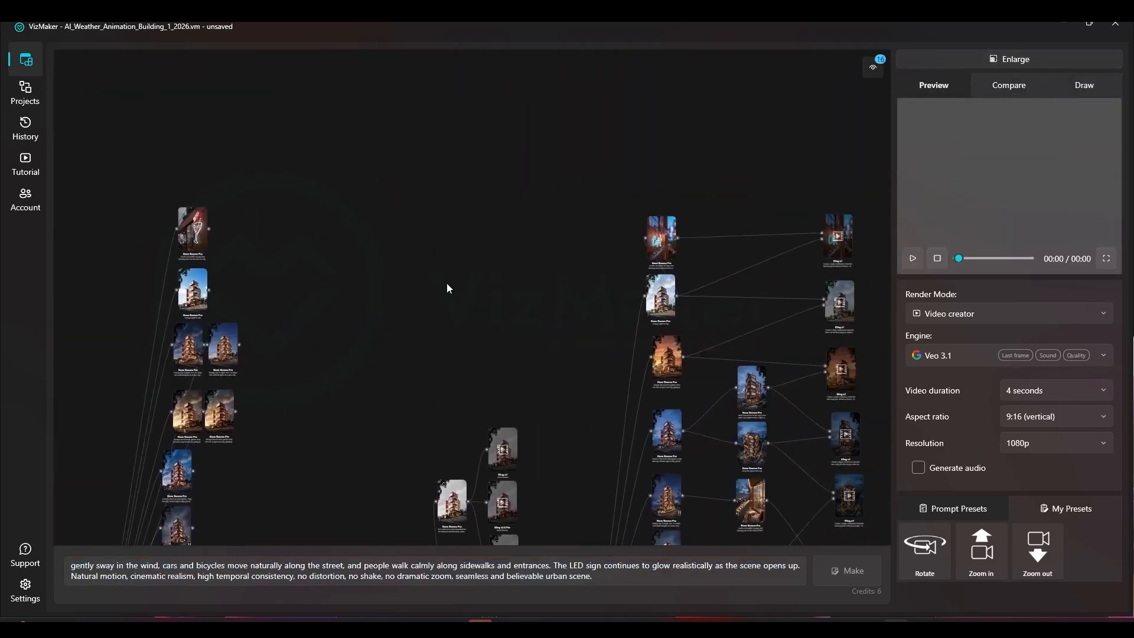
click(658, 241)
scroll(285, 235, up, 5)
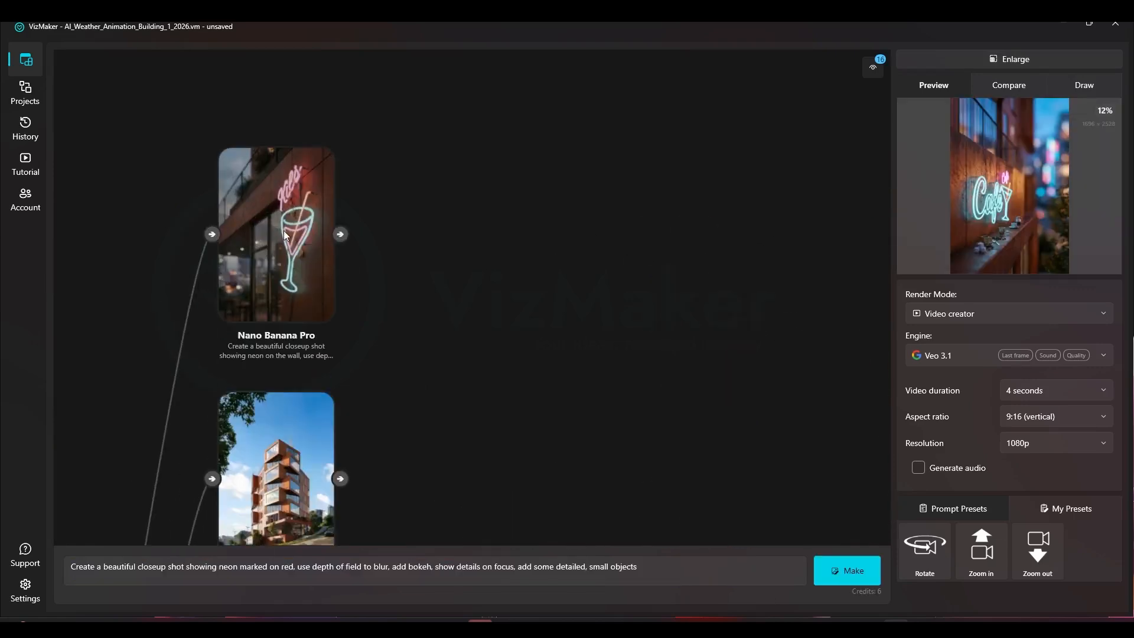
click(285, 234)
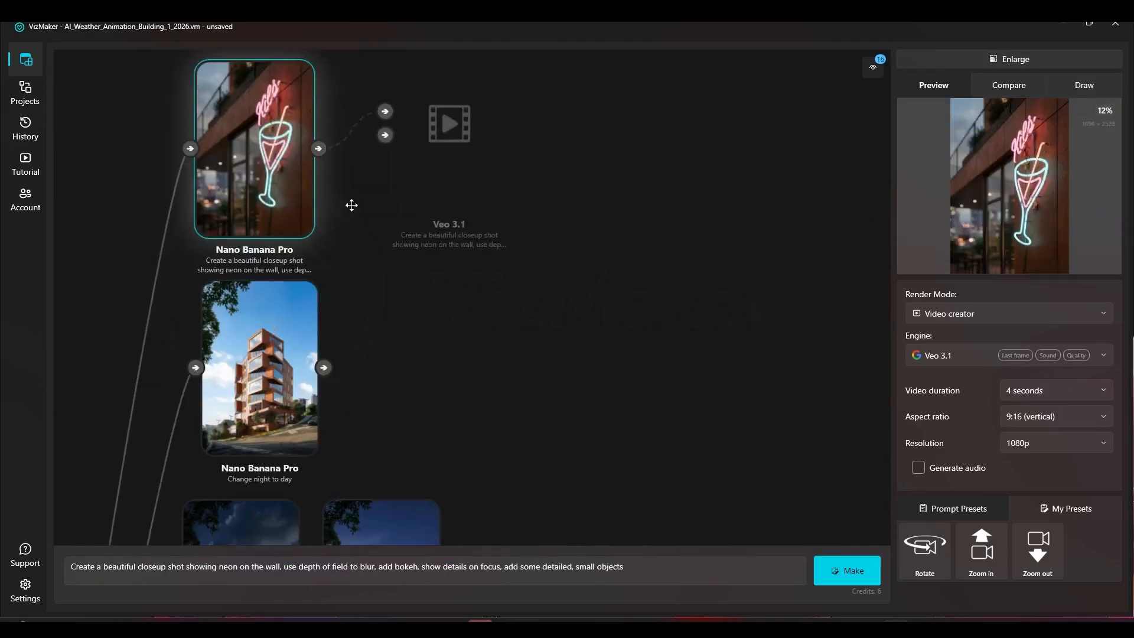
click(261, 339)
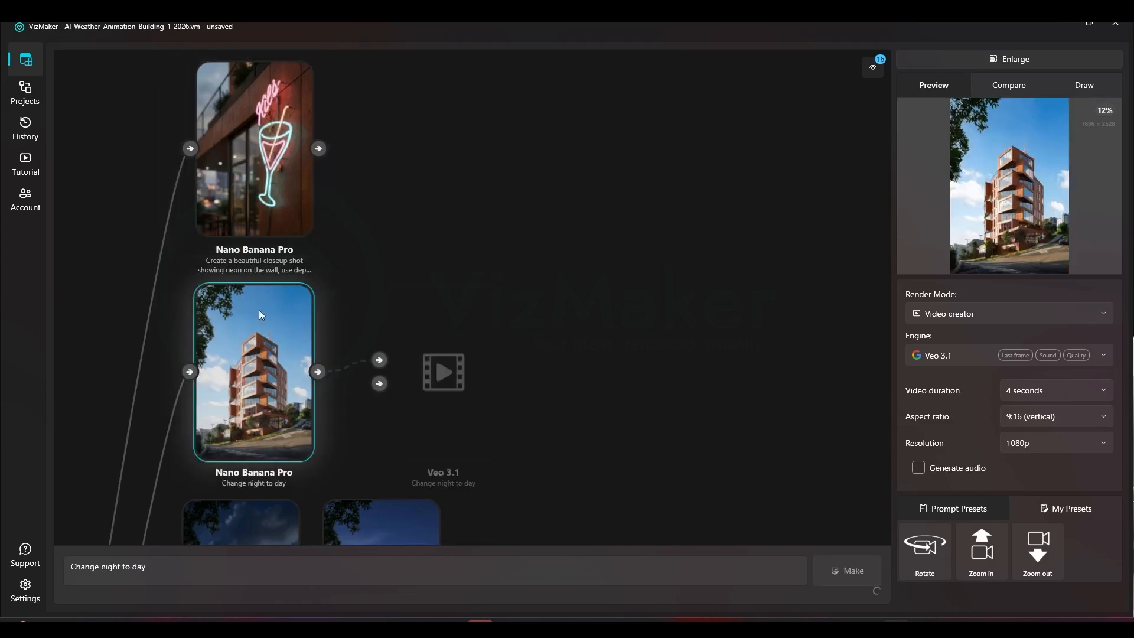
click(236, 175)
- Set the video engine to Kling o1 and connect the daytime building image to the pending video node's second input
click(954, 355)
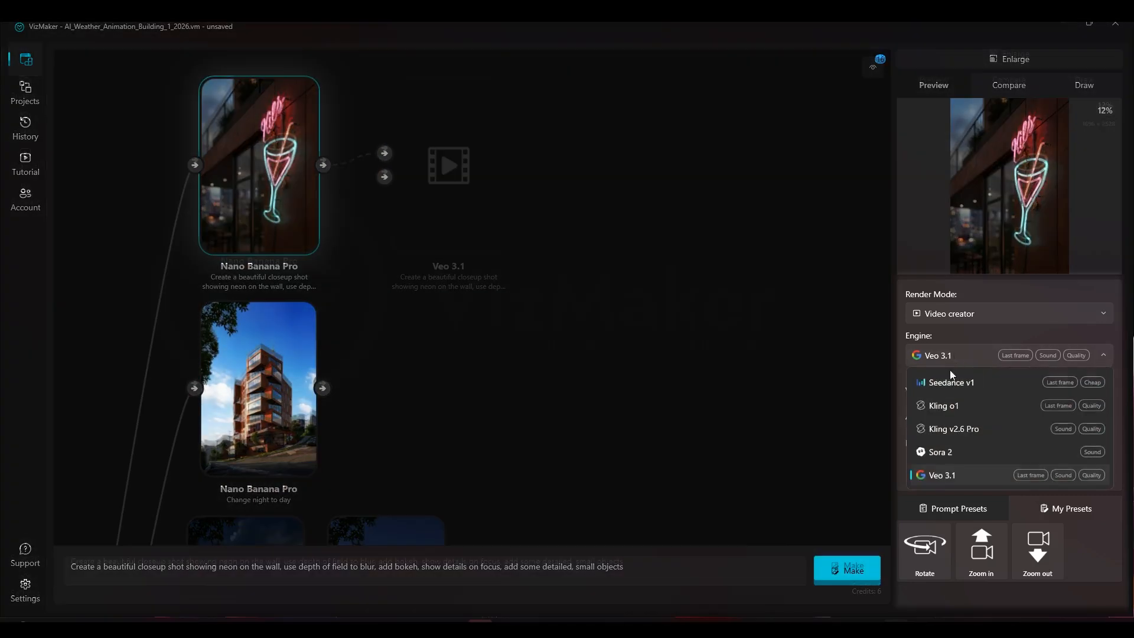
click(952, 407)
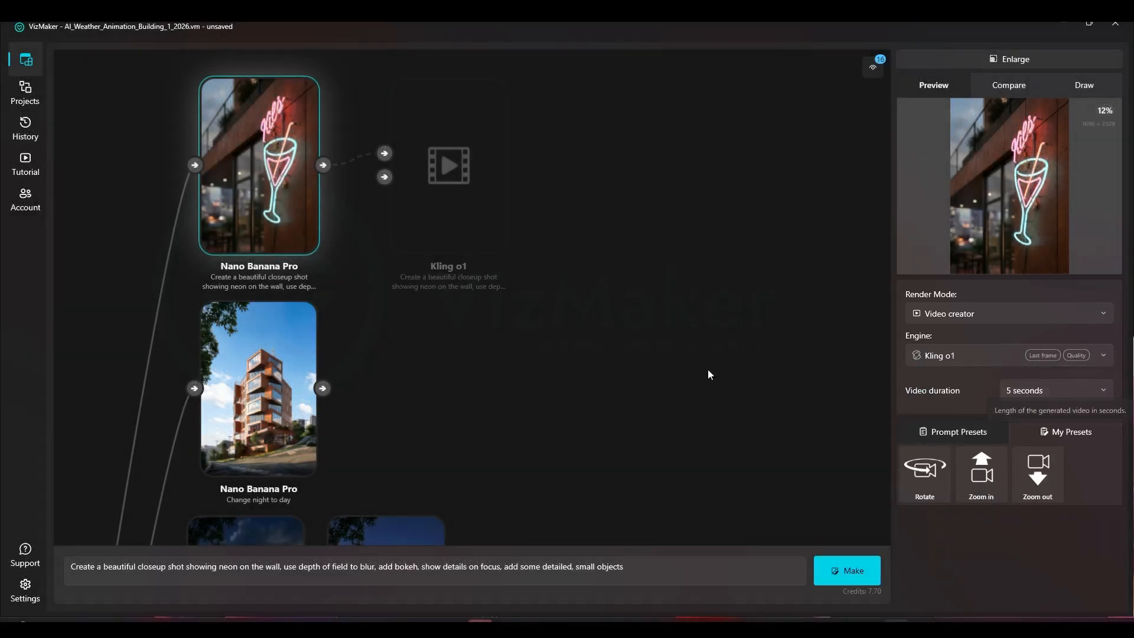
drag(483, 217, 610, 220)
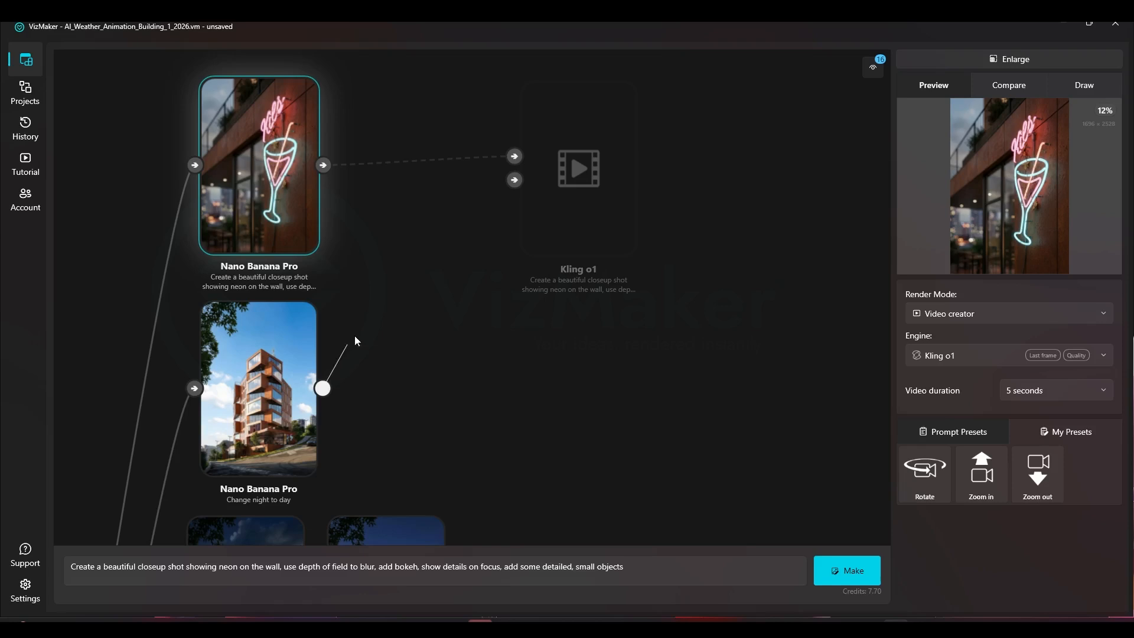
drag(500, 186, 513, 180)
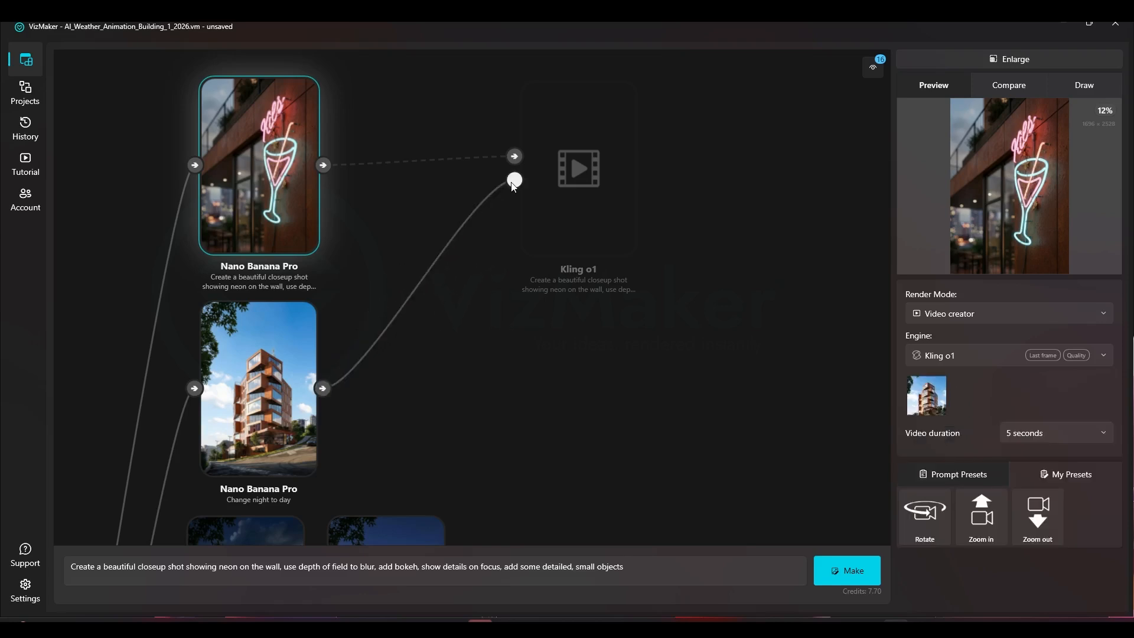
drag(578, 222, 628, 210)
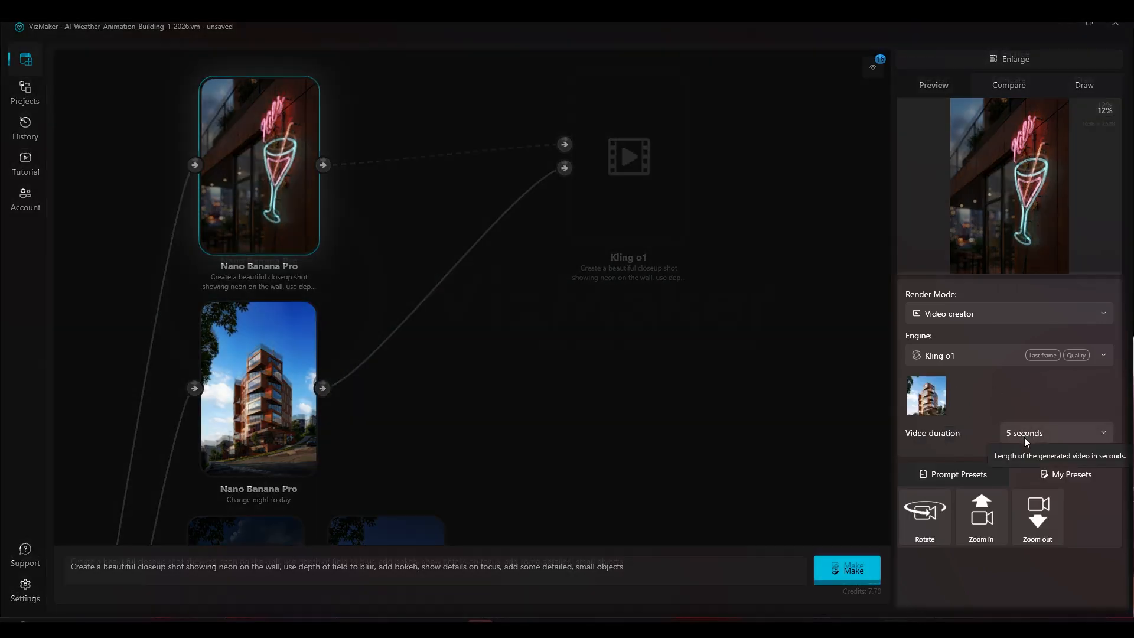
- Keep the video duration at 5 seconds and adjust the position of the pending Kling o1 node
click(1024, 437)
click(1024, 438)
click(1024, 437)
click(1024, 437)
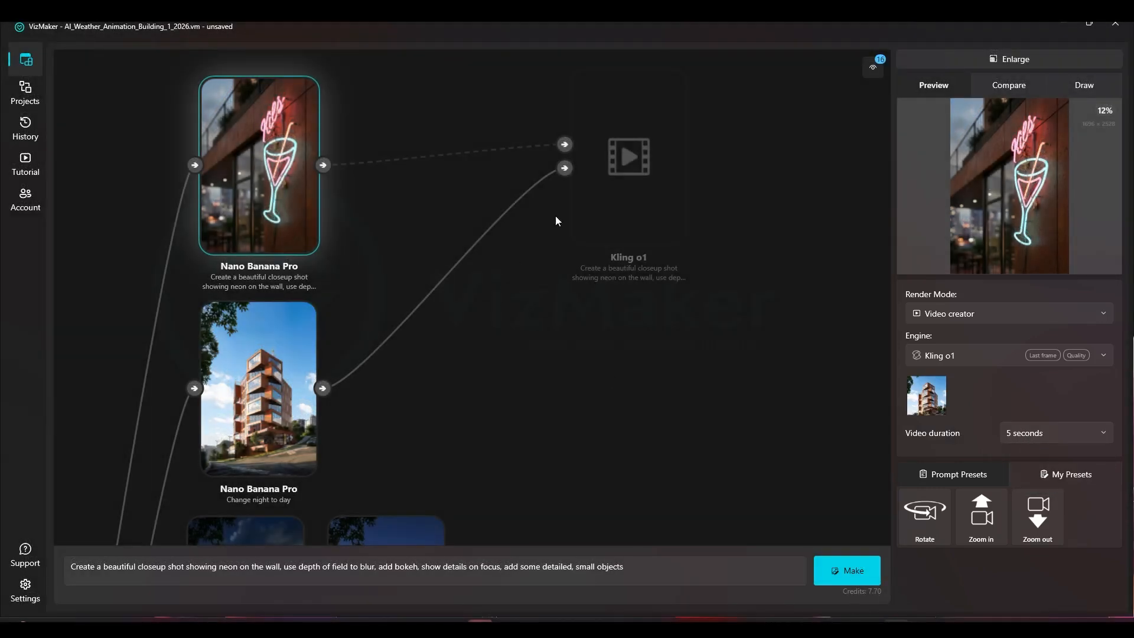
drag(594, 208, 608, 223)
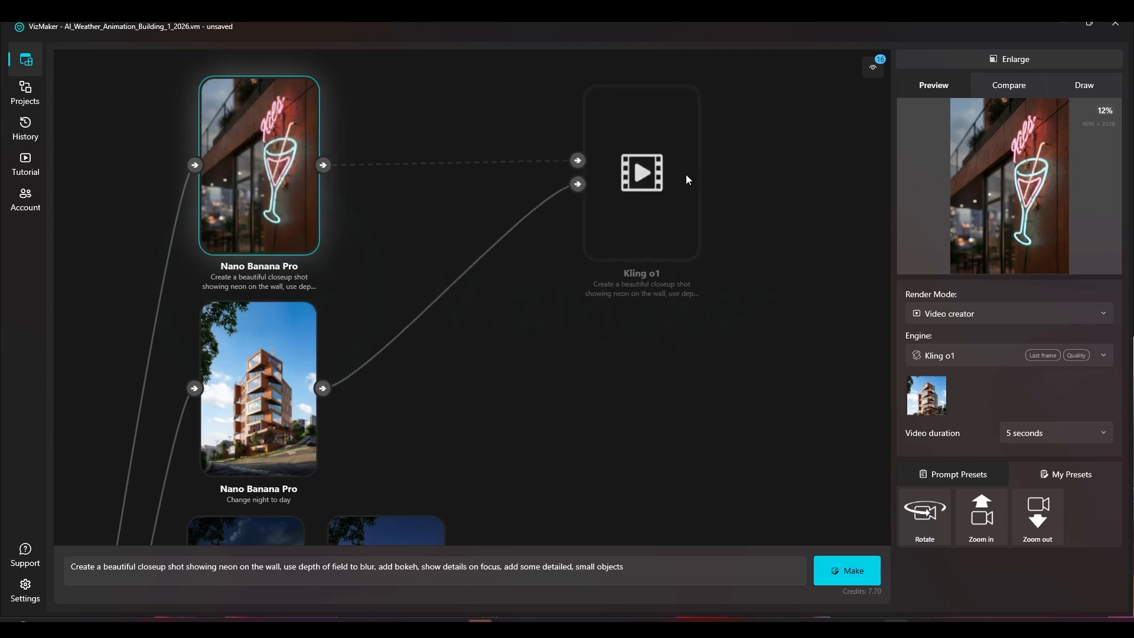
- Replace the close-up prompt with the copied prompt for a single continuous cinematic shot using two reference frames
scroll(232, 119, up, 5)
scroll(260, 177, down, 3)
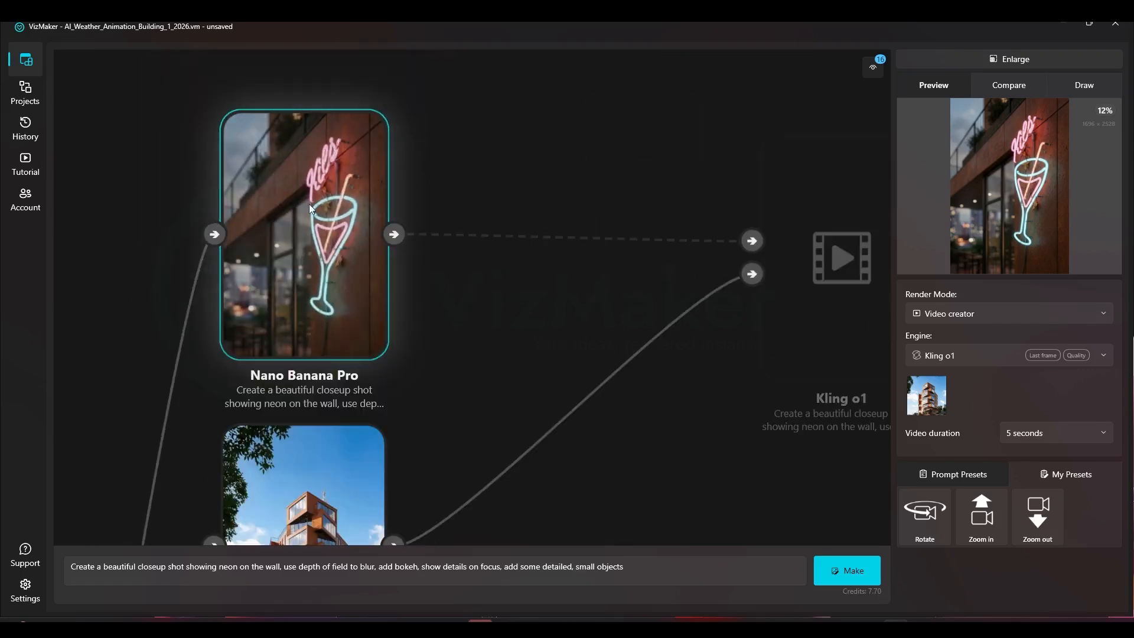
scroll(305, 238, down, 3)
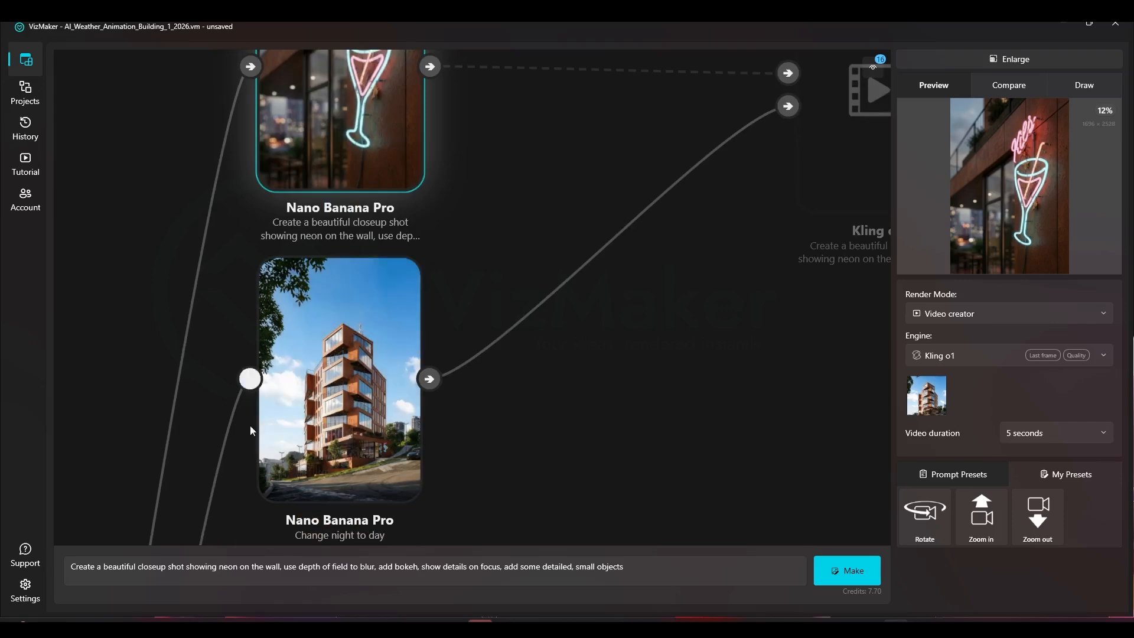
drag(372, 141, 250, 201)
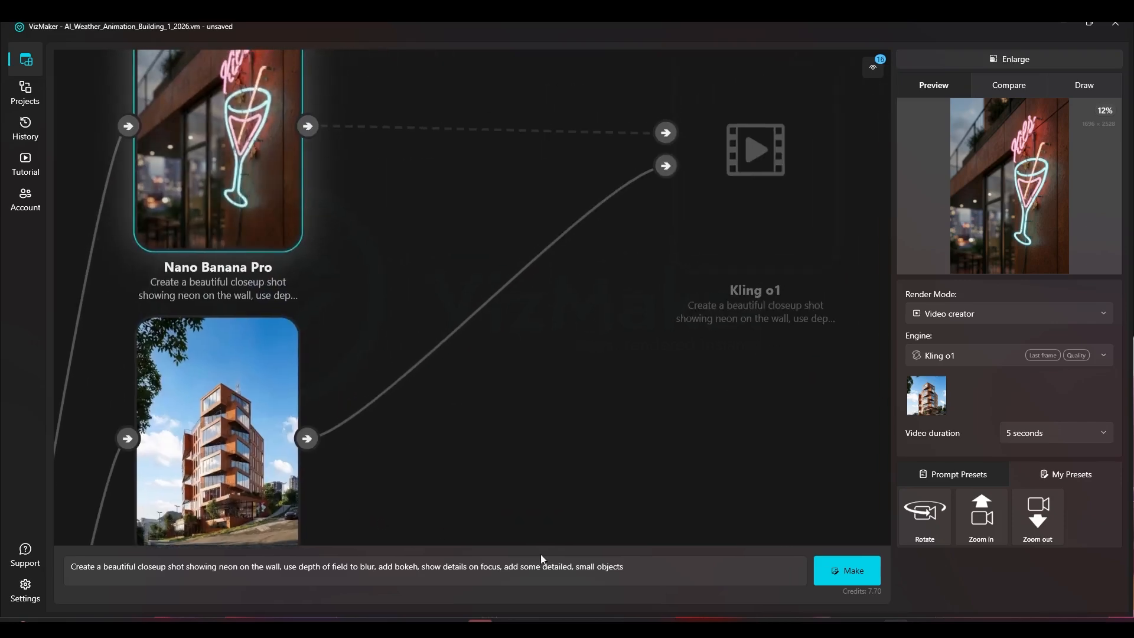
drag(649, 565, 66, 565)
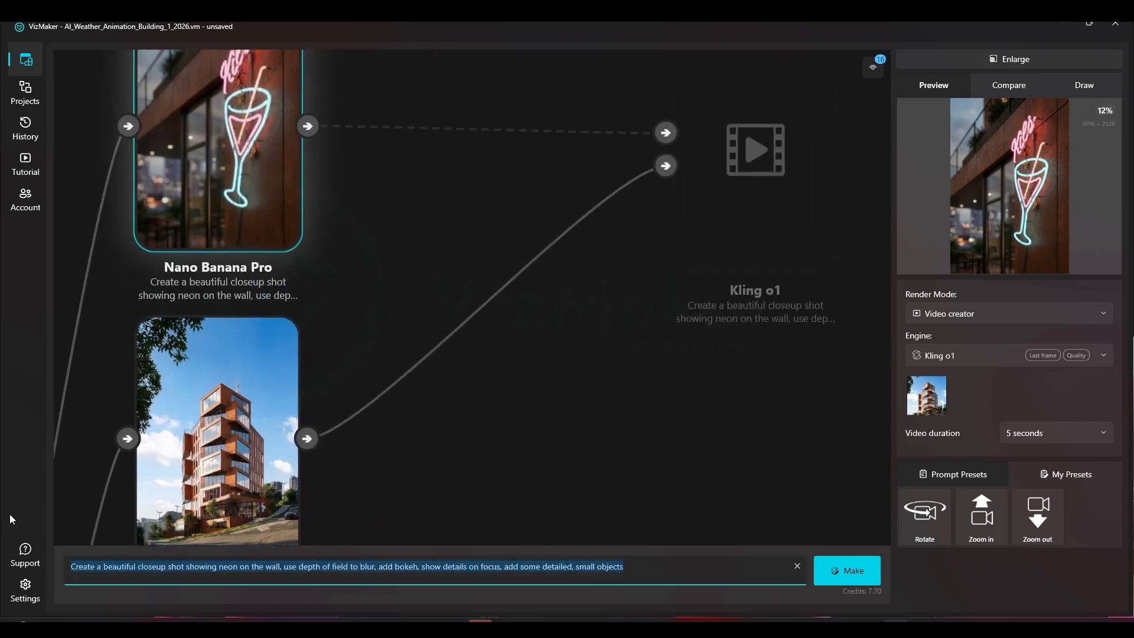
drag(627, 566, 68, 566)
key(ctrl+v)
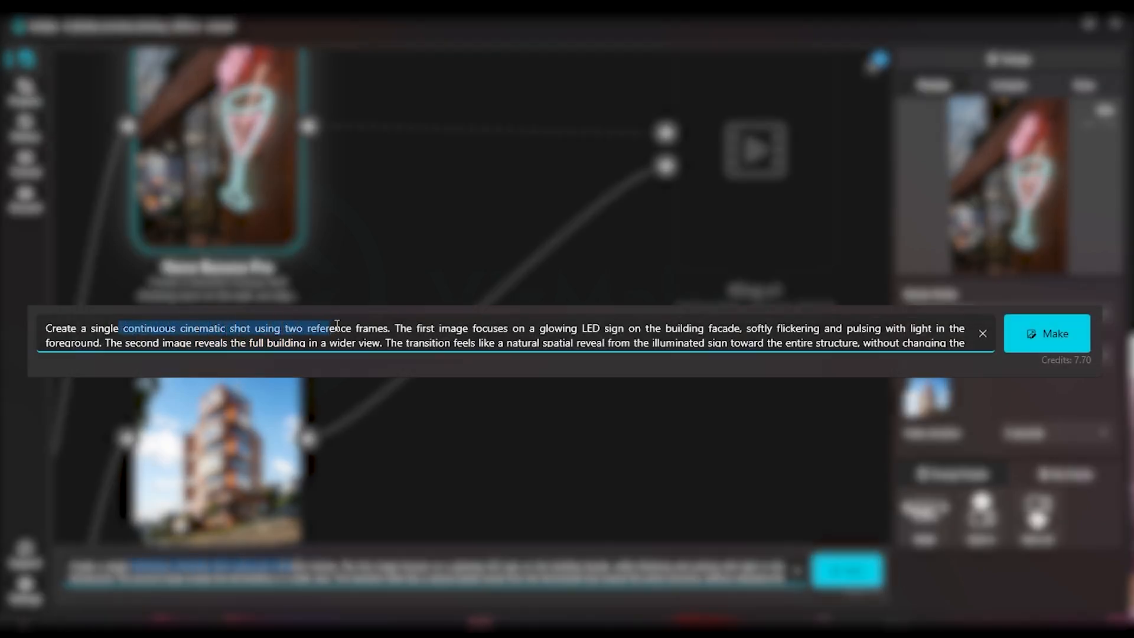
- Examine how the prompt describes the two reference images and the transition from the illuminated sign to the entire structure
drag(395, 329, 596, 328)
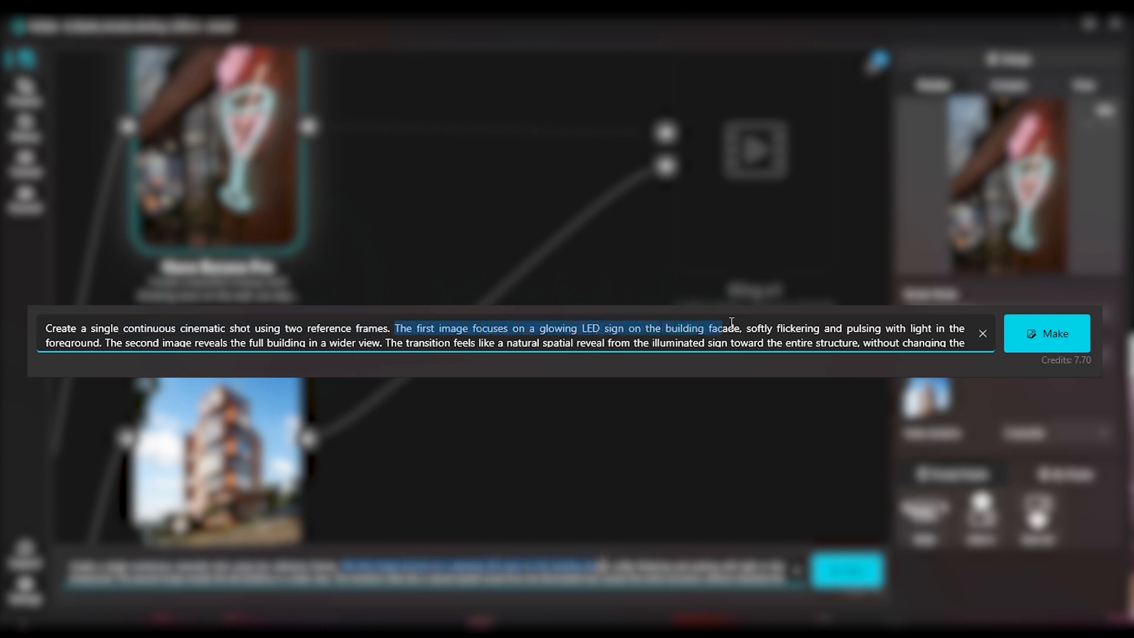
drag(848, 328, 925, 330)
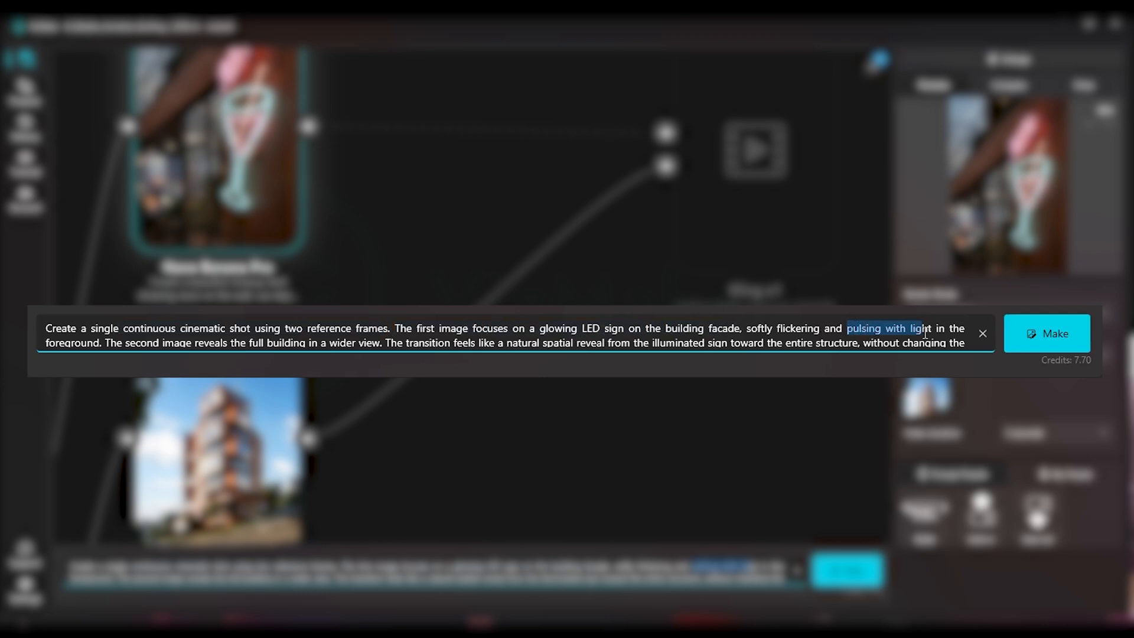
drag(107, 341, 122, 339)
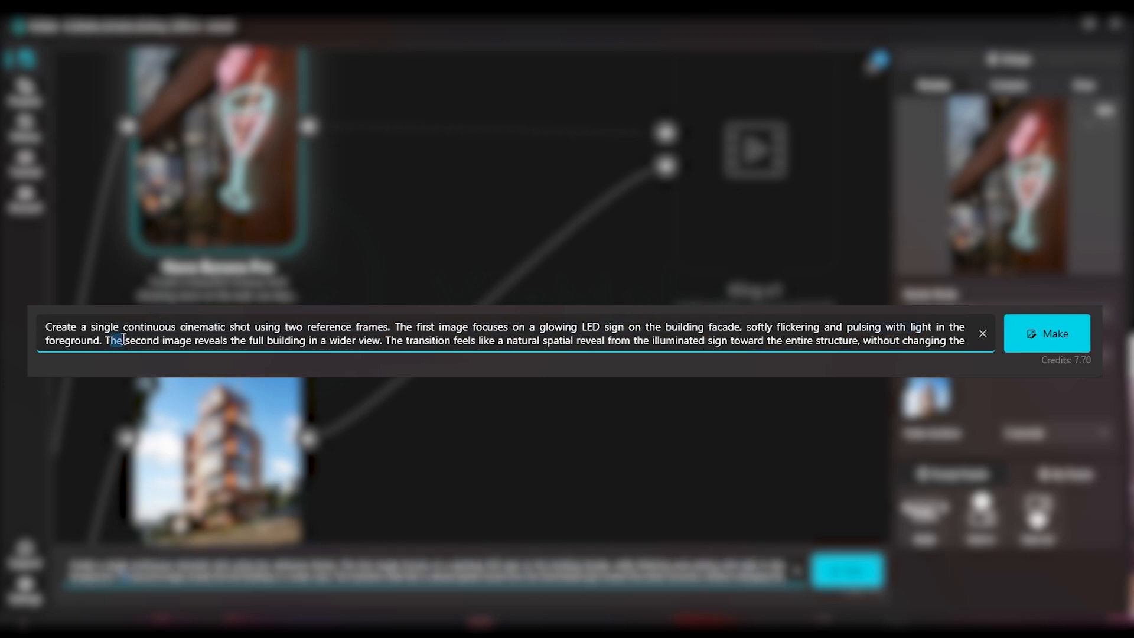
drag(252, 341, 341, 333)
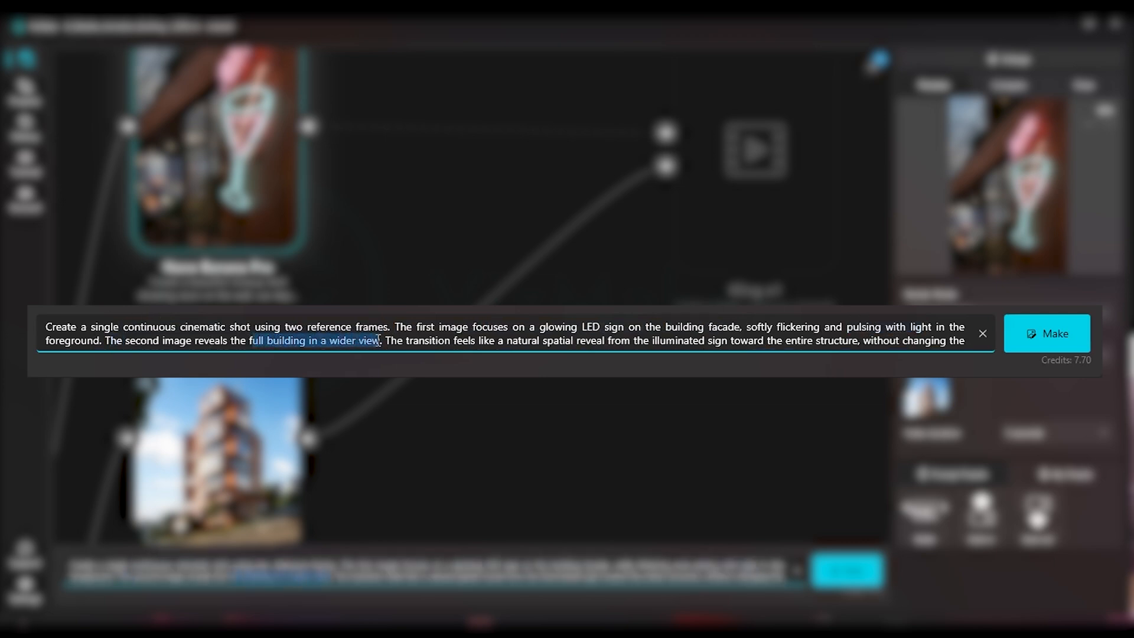
scroll(501, 335, down, 3)
scroll(501, 332, up, 3)
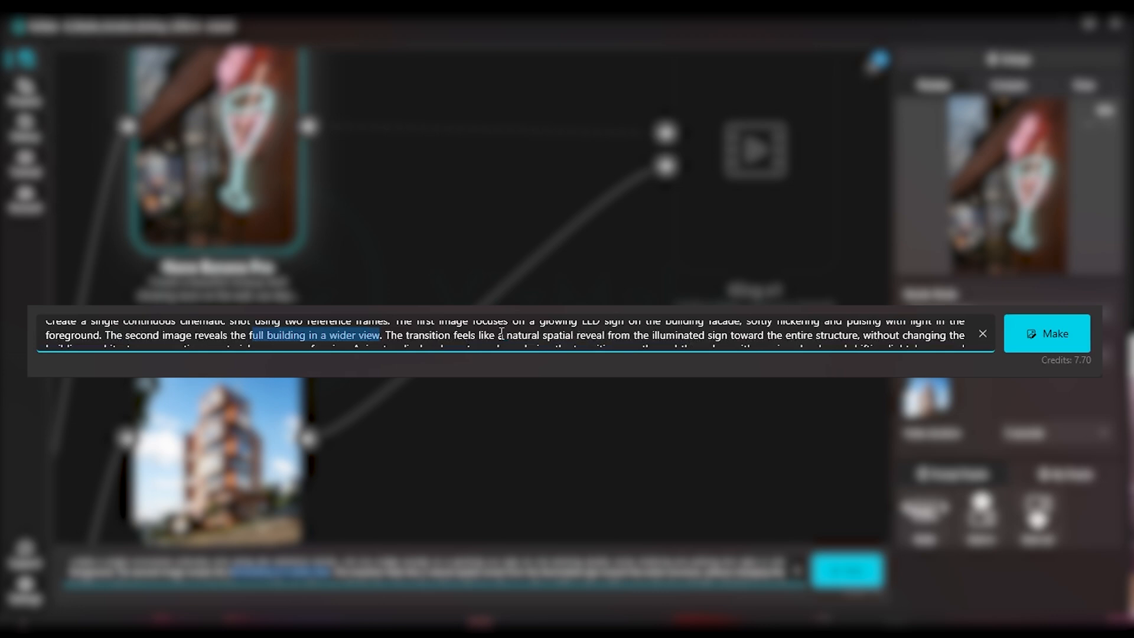
drag(457, 337, 498, 338)
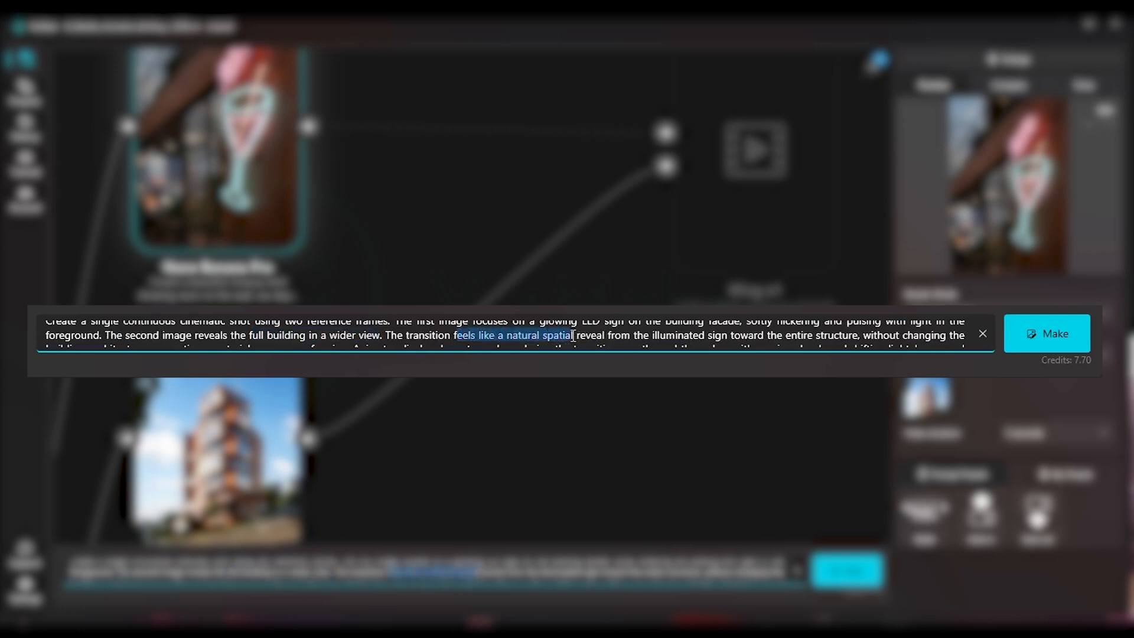
drag(645, 335, 694, 330)
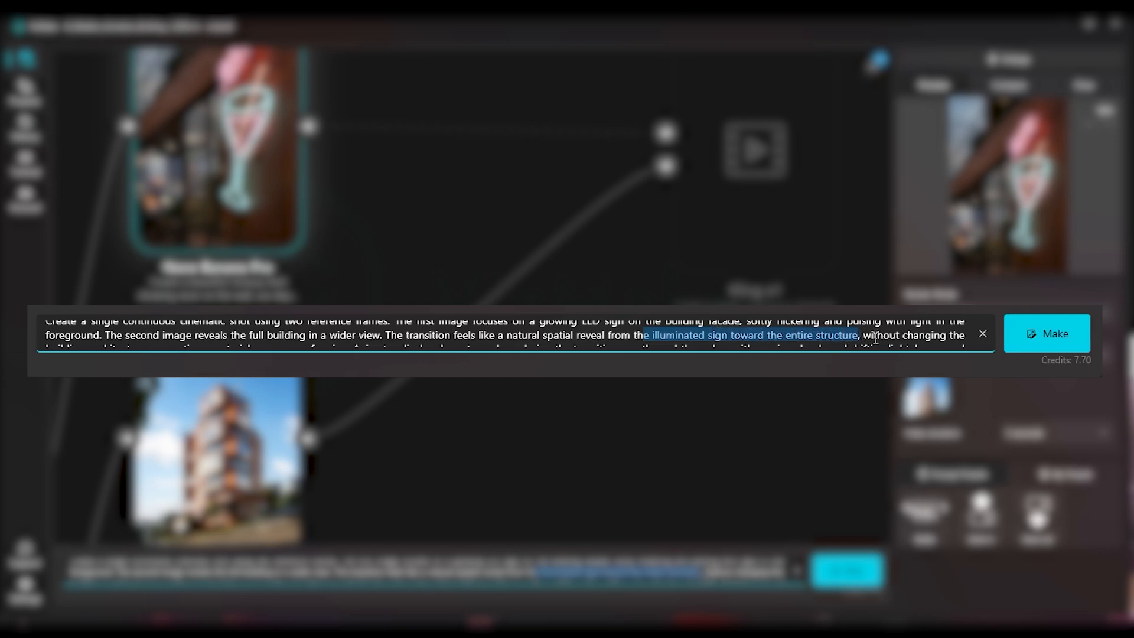
- Examine the prompt's instructions for trees, traffic, people and the glowing sign, plus its closing realism and no-distortion constraints
scroll(877, 336, down, 3)
drag(94, 329, 104, 327)
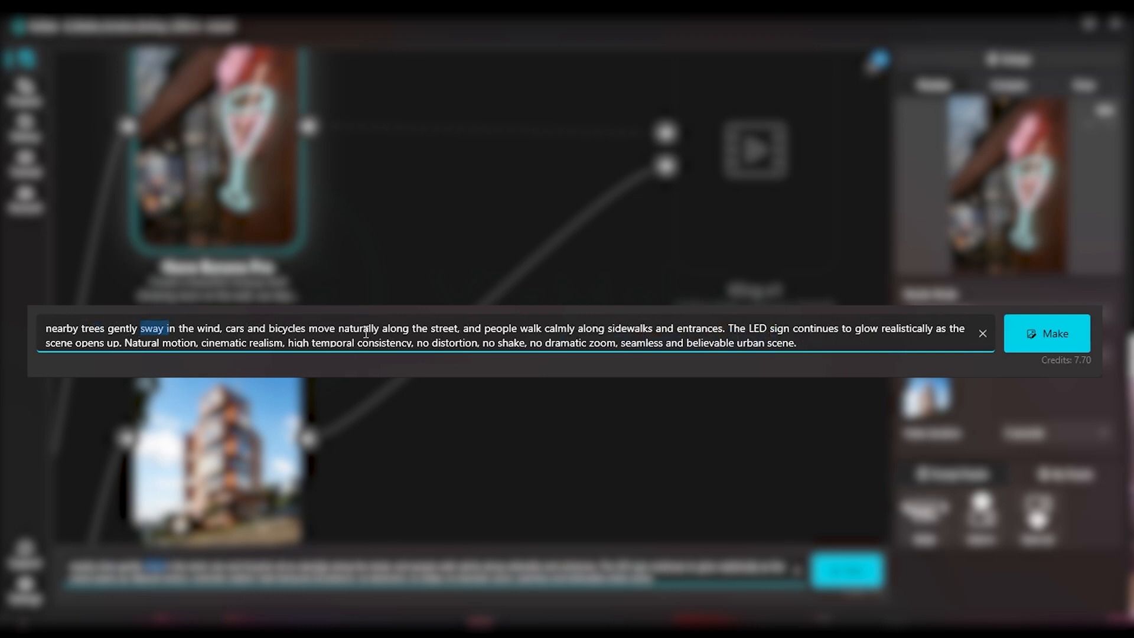
drag(481, 328, 682, 330)
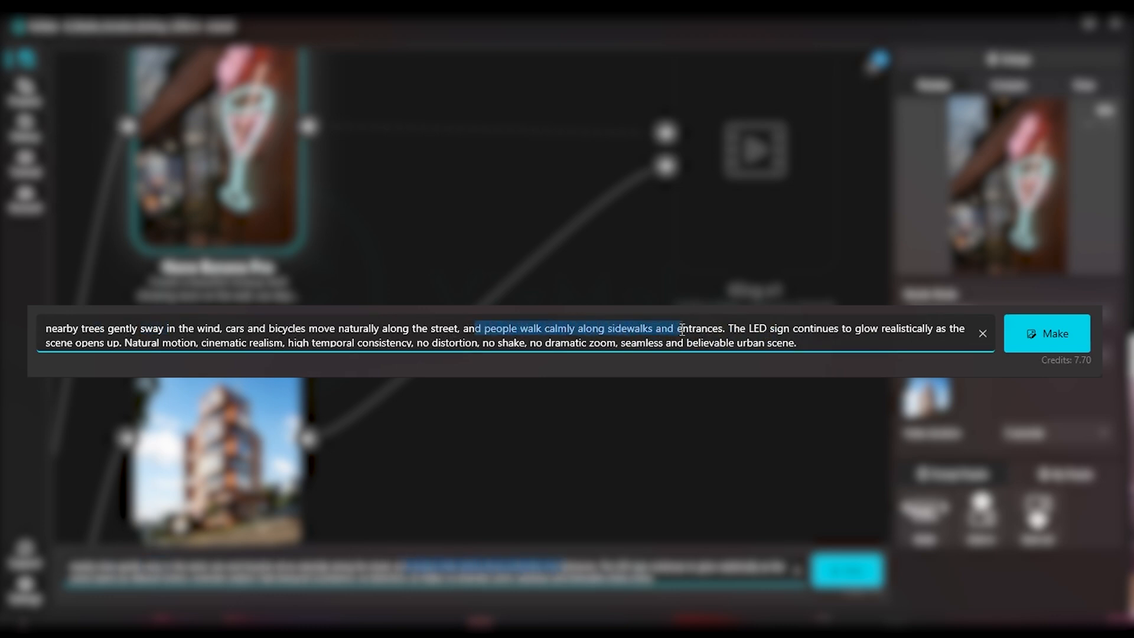
click(731, 332)
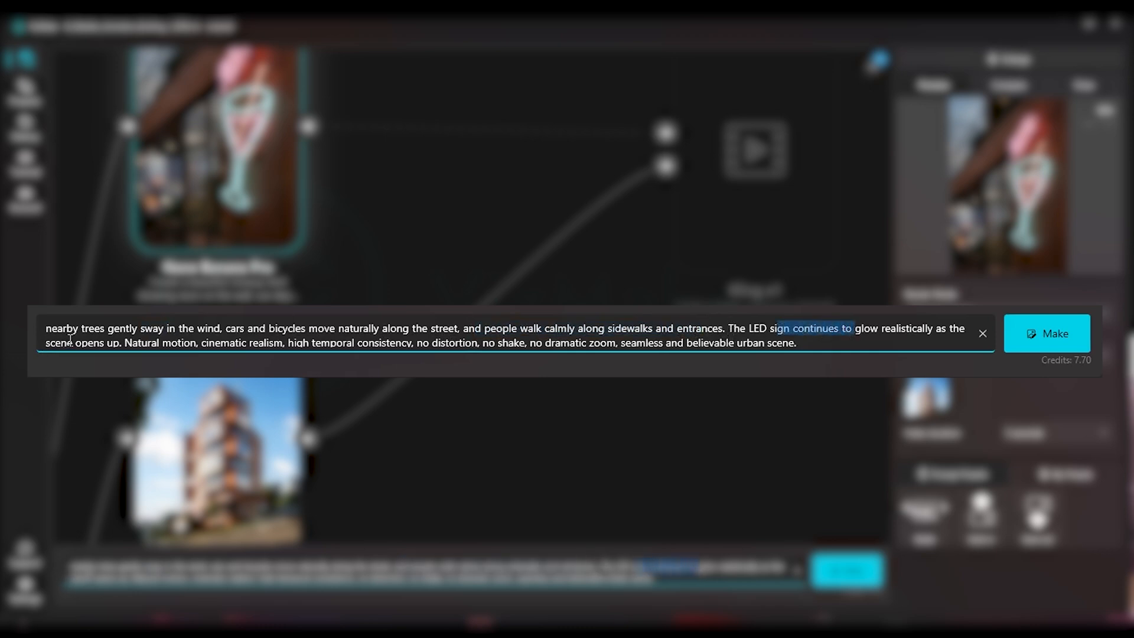
drag(124, 341, 220, 342)
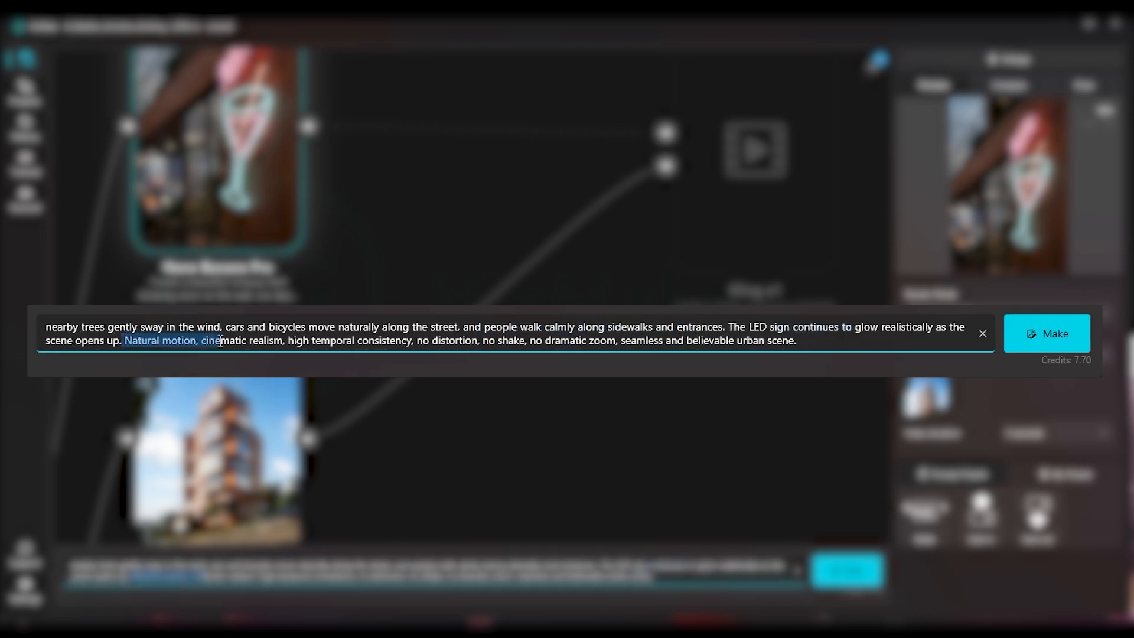
drag(302, 341, 477, 341)
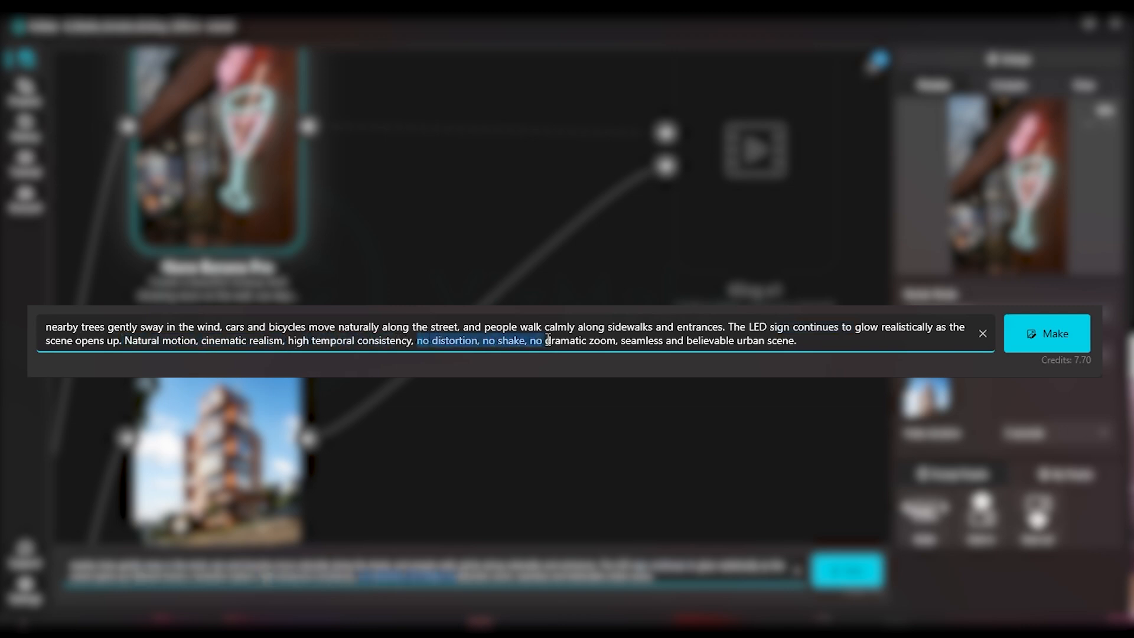
drag(616, 340, 719, 344)
click(800, 341)
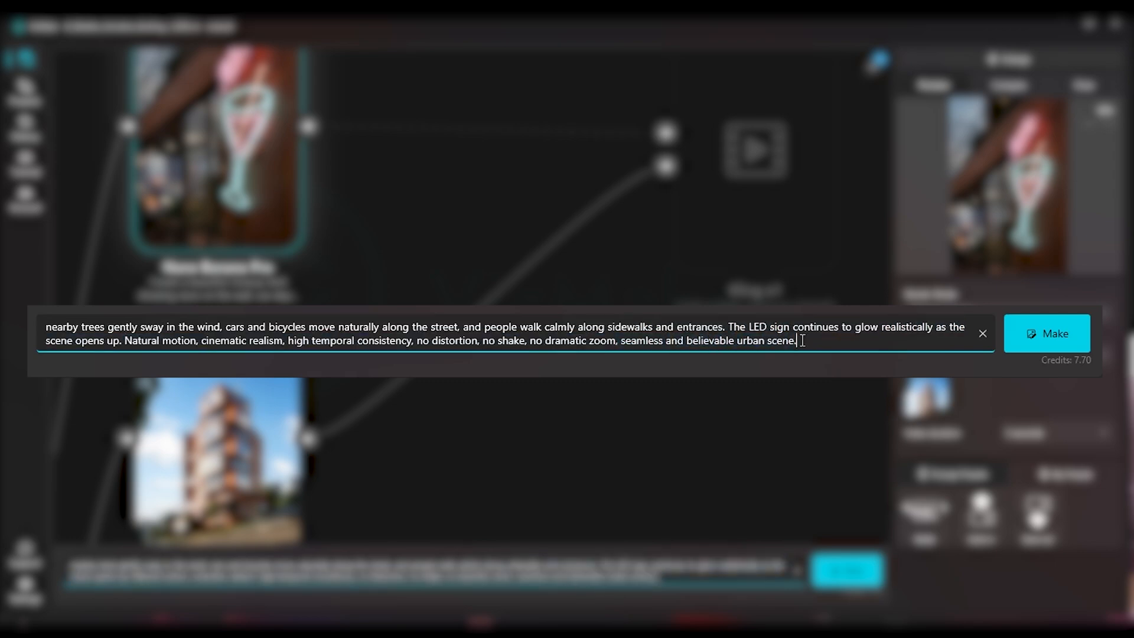
scroll(802, 341, up, 5)
click(655, 576)
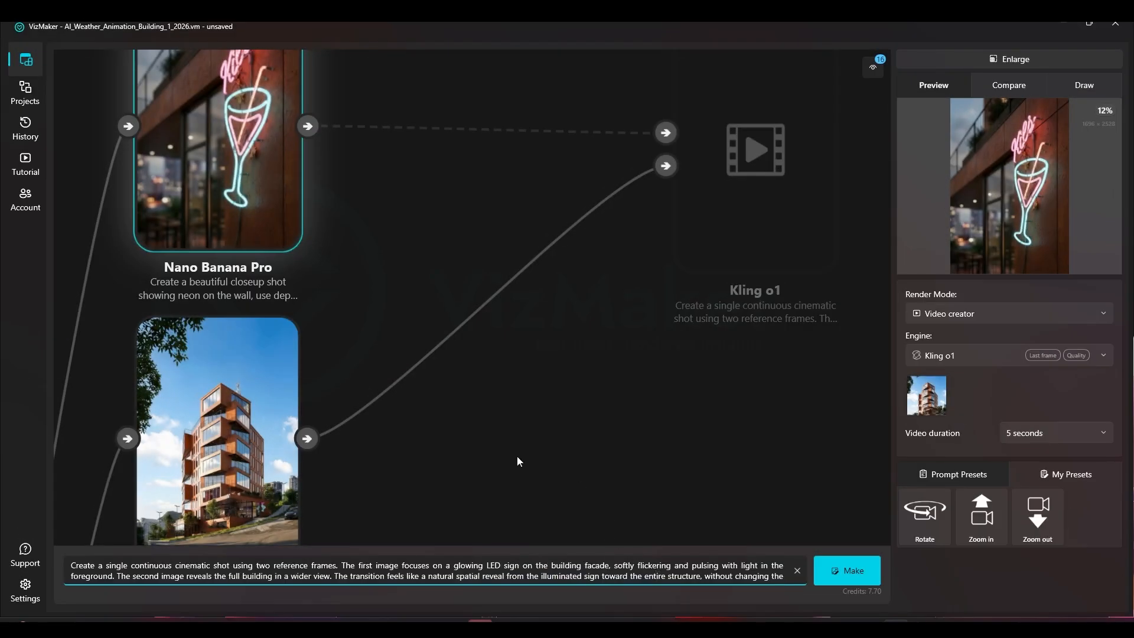
- Adjust the pending Kling o1 node's position beside the neon close-up and generate the 5-second two-frame transition video
drag(229, 408, 237, 409)
drag(208, 364, 214, 382)
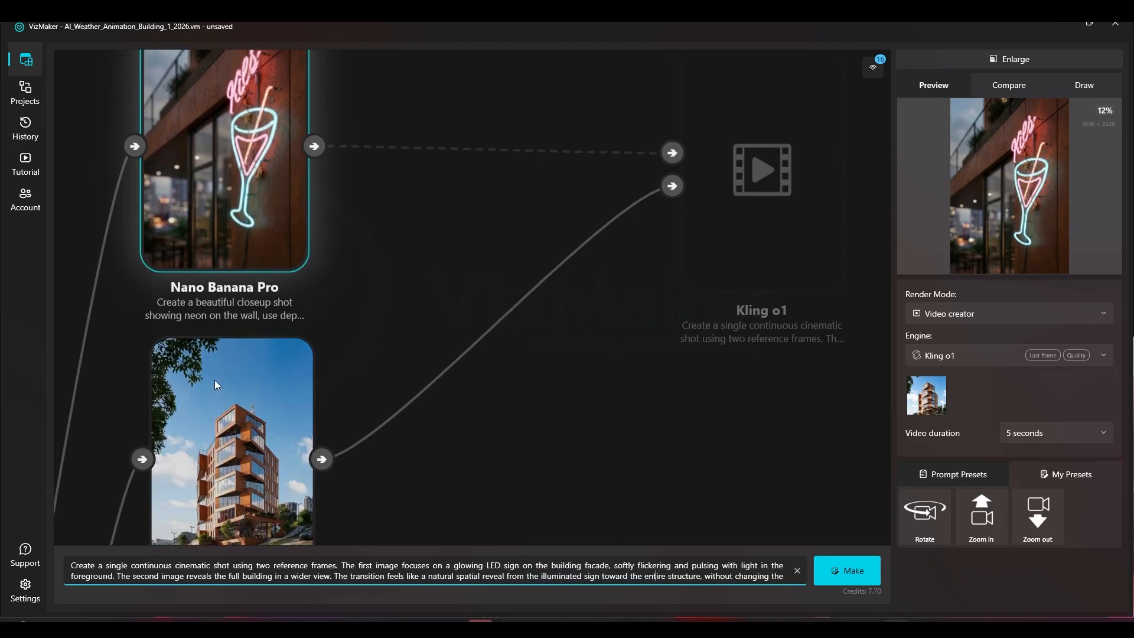
scroll(223, 375, down, 2)
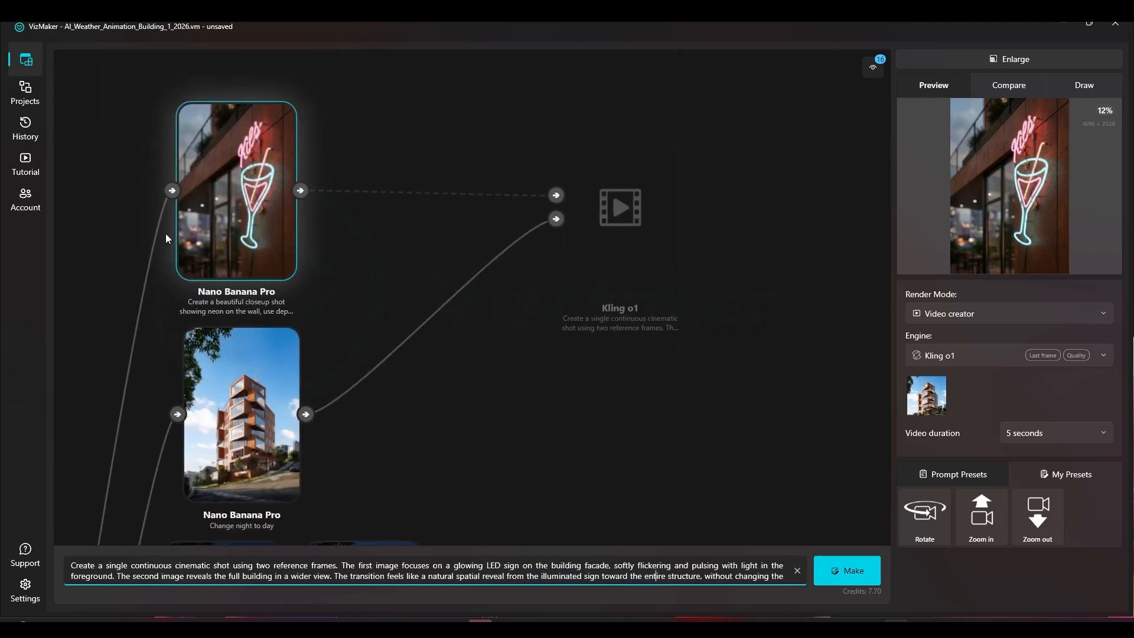
drag(601, 212, 598, 196)
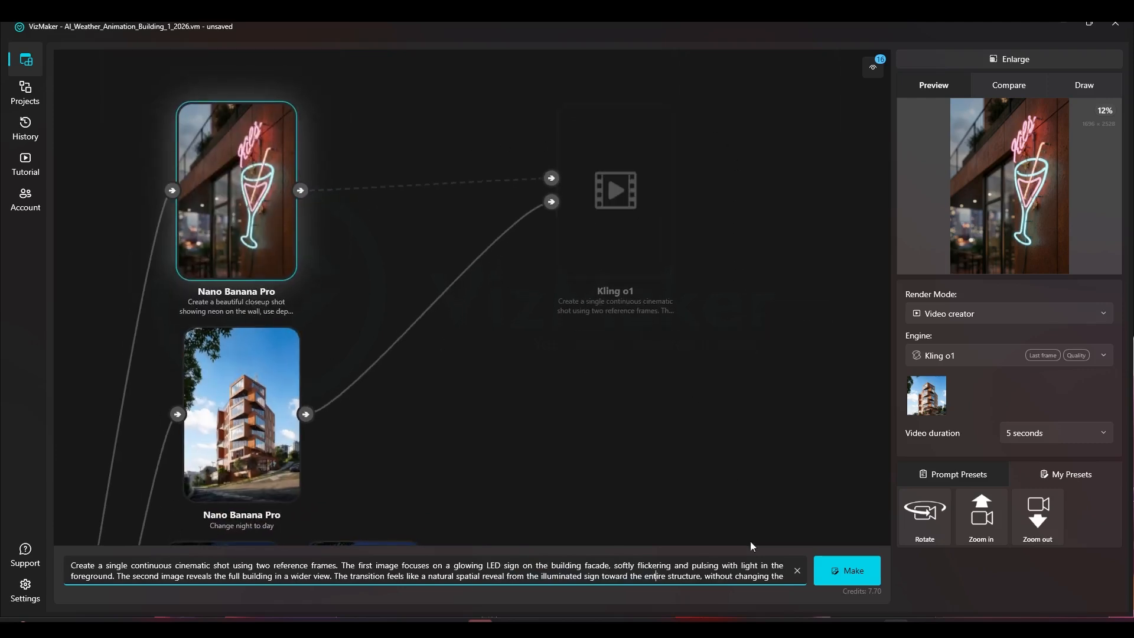
click(824, 568)
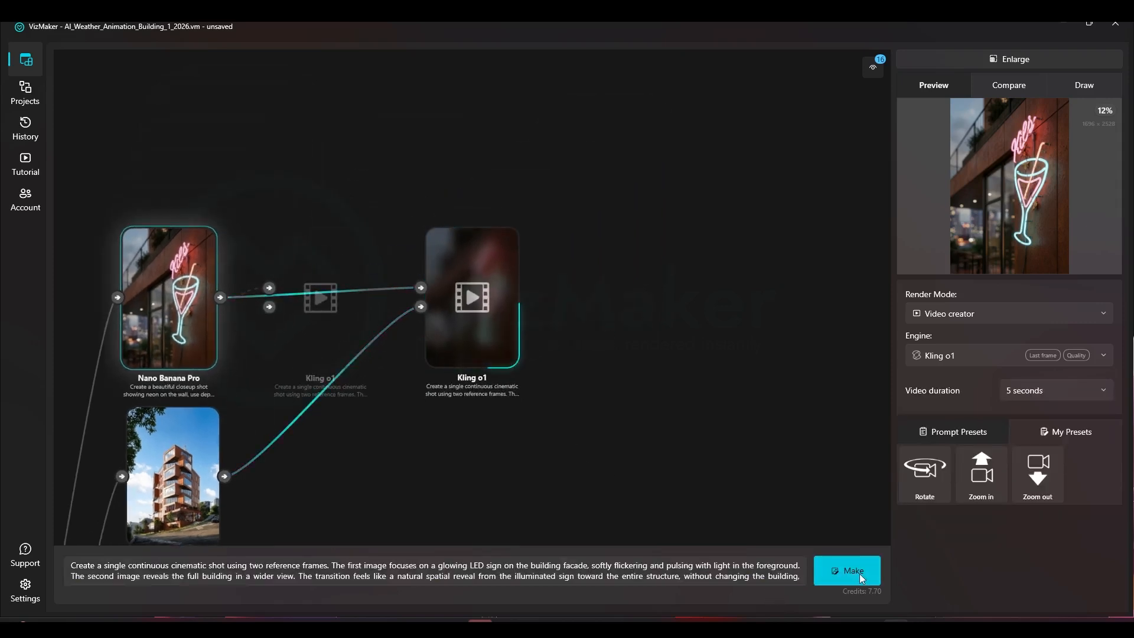
click(860, 571)
drag(445, 293, 436, 158)
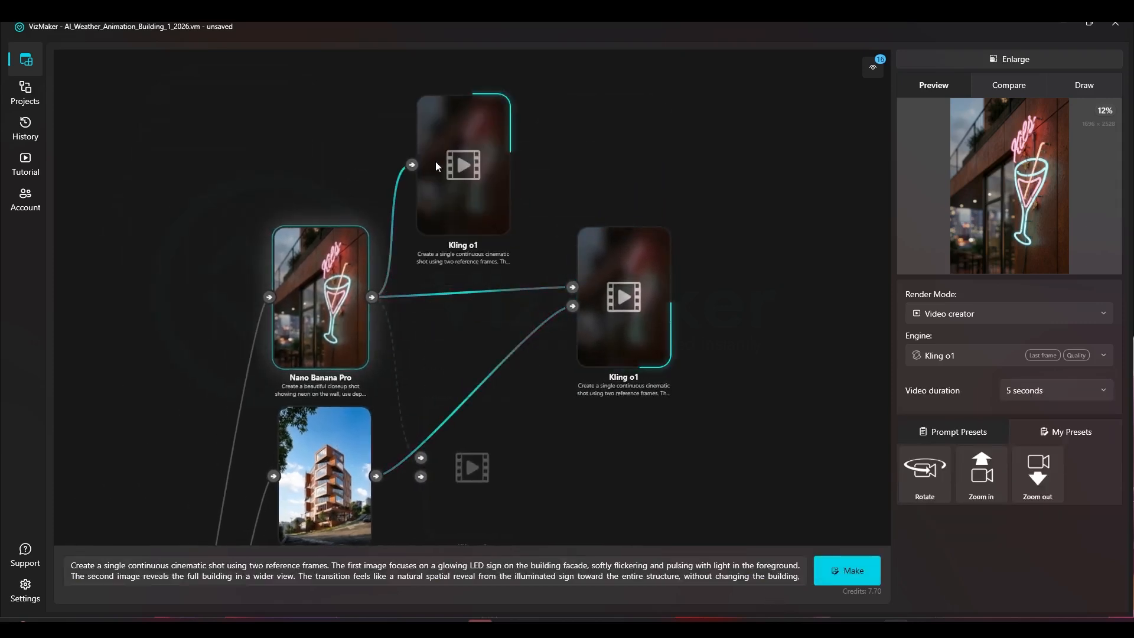
key(Delete)
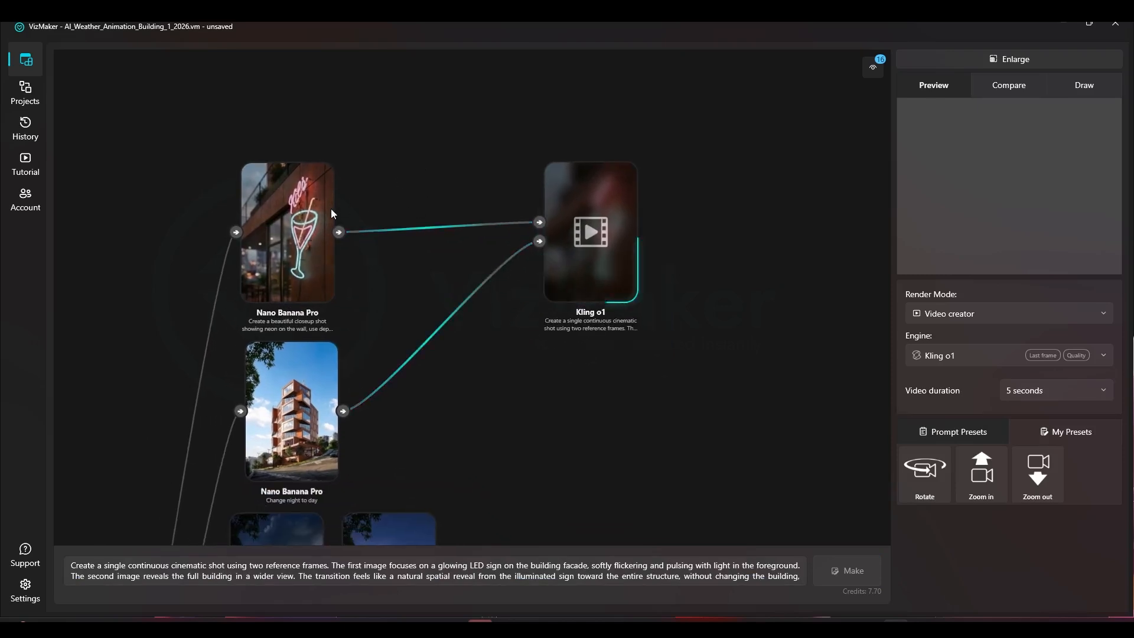
- Generate a second Kling o1 video from the neon close-up, using the daytime building as last frame and the copied two-reference-frame prompt
click(331, 214)
drag(352, 388, 390, 216)
click(358, 565)
key(ctrl+a)
key(ctrl+v)
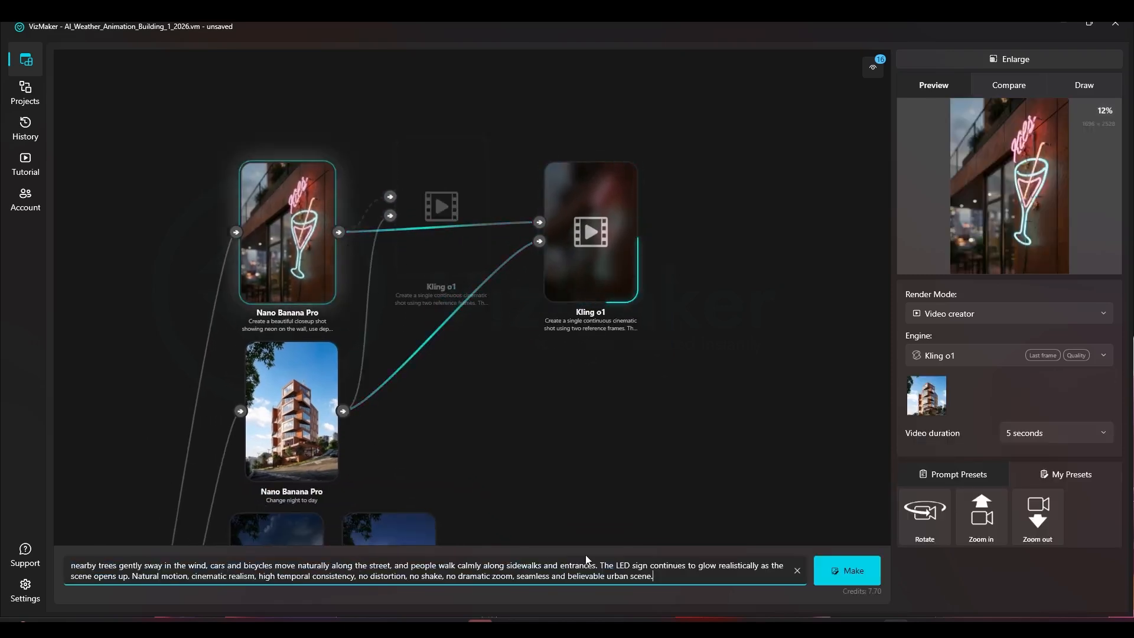
click(822, 568)
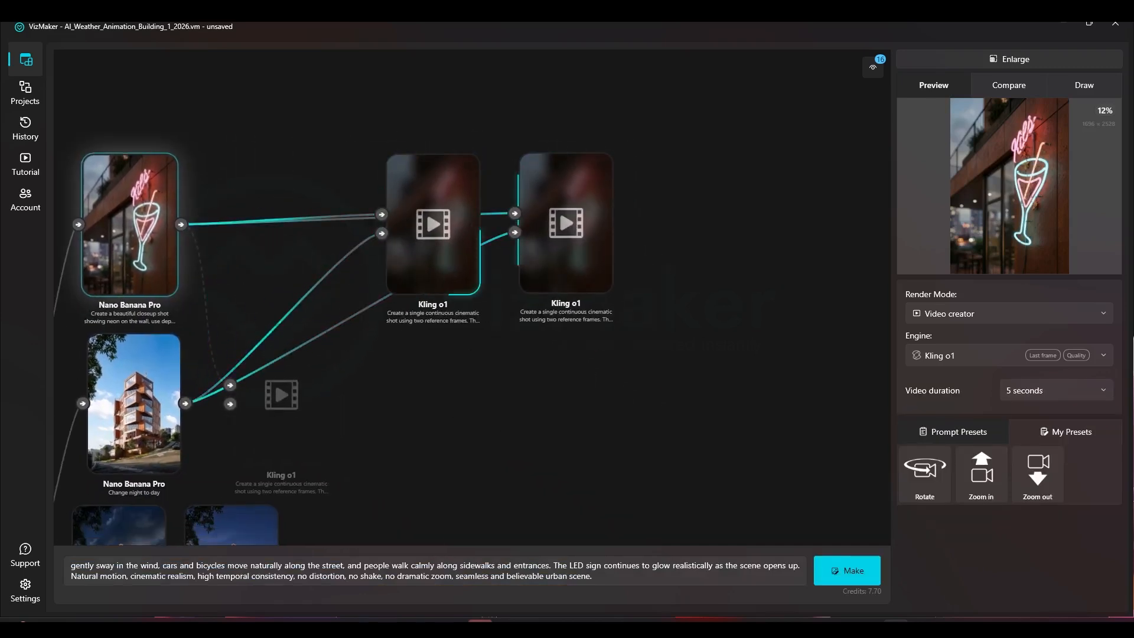
- Re-enter the copied prompt for the neon close-up and generate another Kling o1 video from it
click(359, 580)
key(ctrl+a)
key(ctrl+v)
click(858, 577)
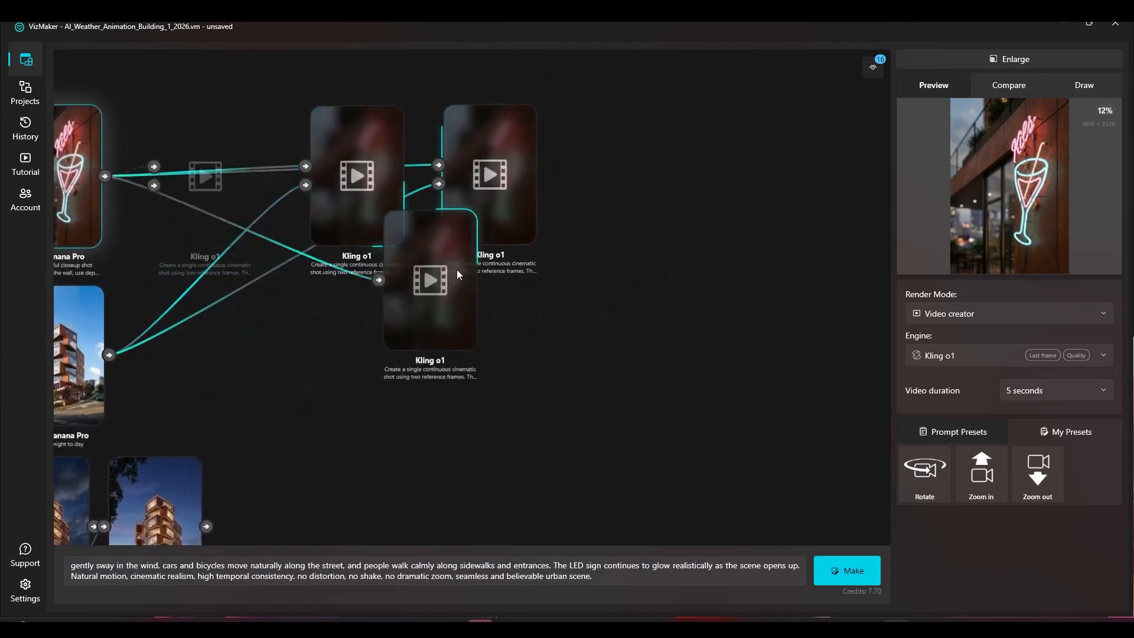
- Paste the two-reference-frame prompt again and examine its closing lines on the glowing LED sign and realistic motion
click(593, 593)
key(ctrl+a)
key(ctrl+v)
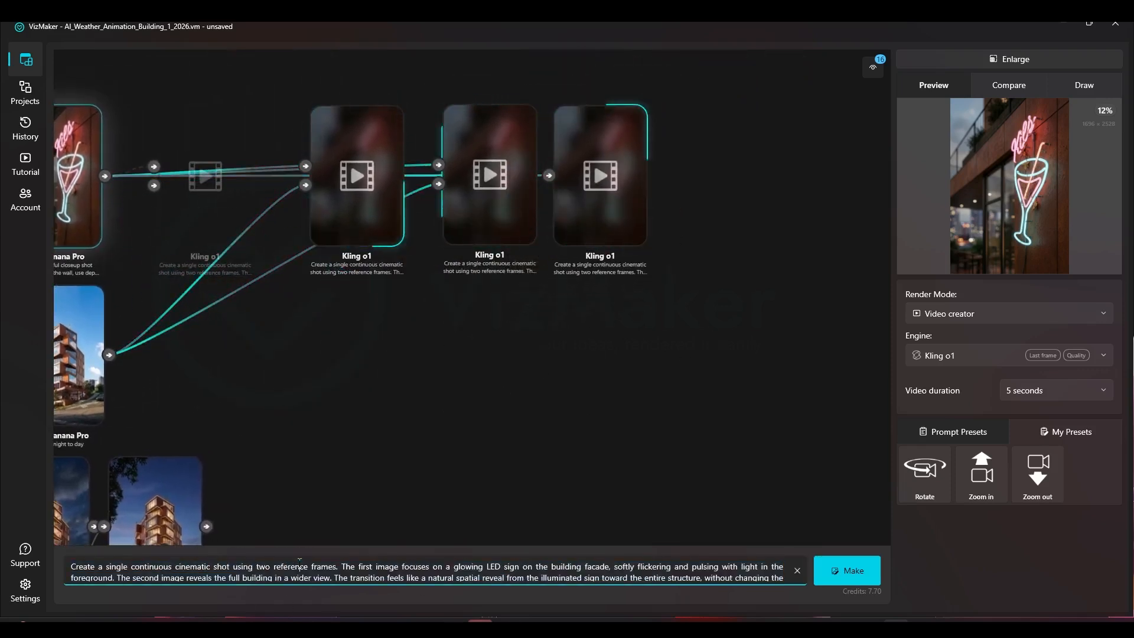
drag(299, 564, 664, 573)
click(663, 573)
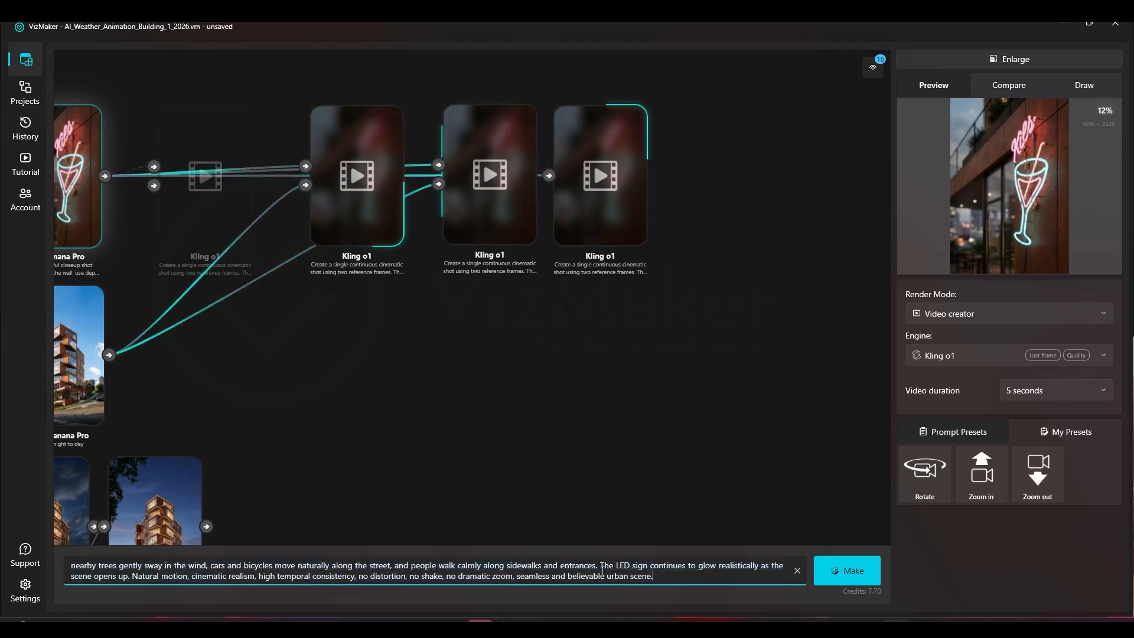
drag(601, 567, 661, 578)
click(664, 578)
- Examine the prompt's opening references to the two frames, the glowing LED sign and the building facade
scroll(413, 570, up, 5)
drag(274, 566, 339, 567)
click(360, 567)
drag(450, 566, 528, 567)
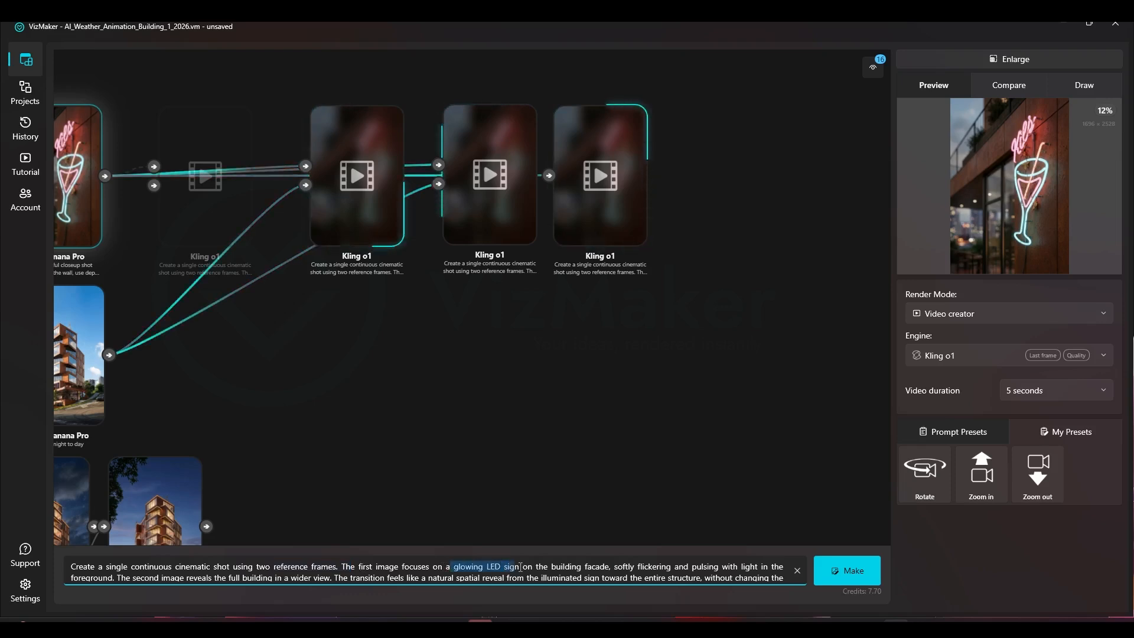
drag(434, 353, 592, 397)
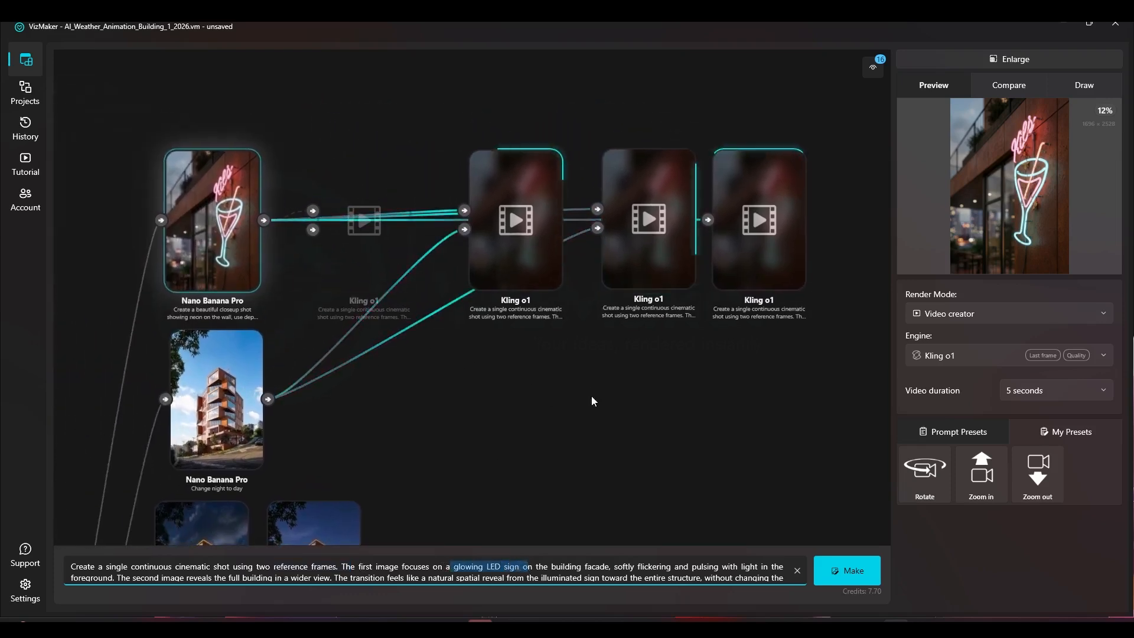
double_click(595, 567)
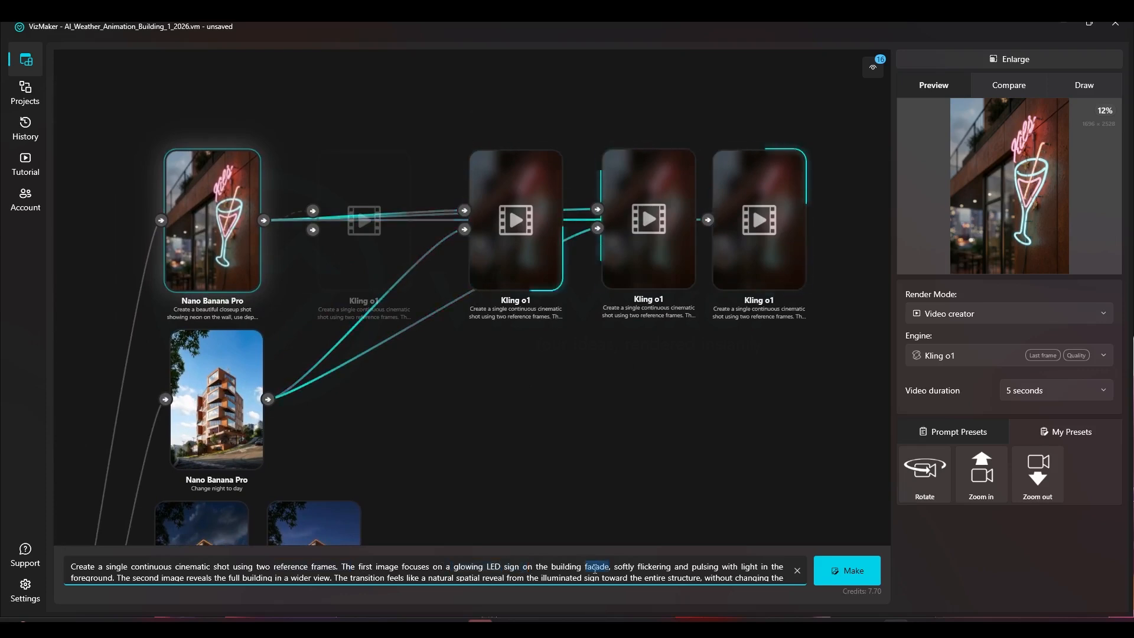
drag(592, 421, 565, 387)
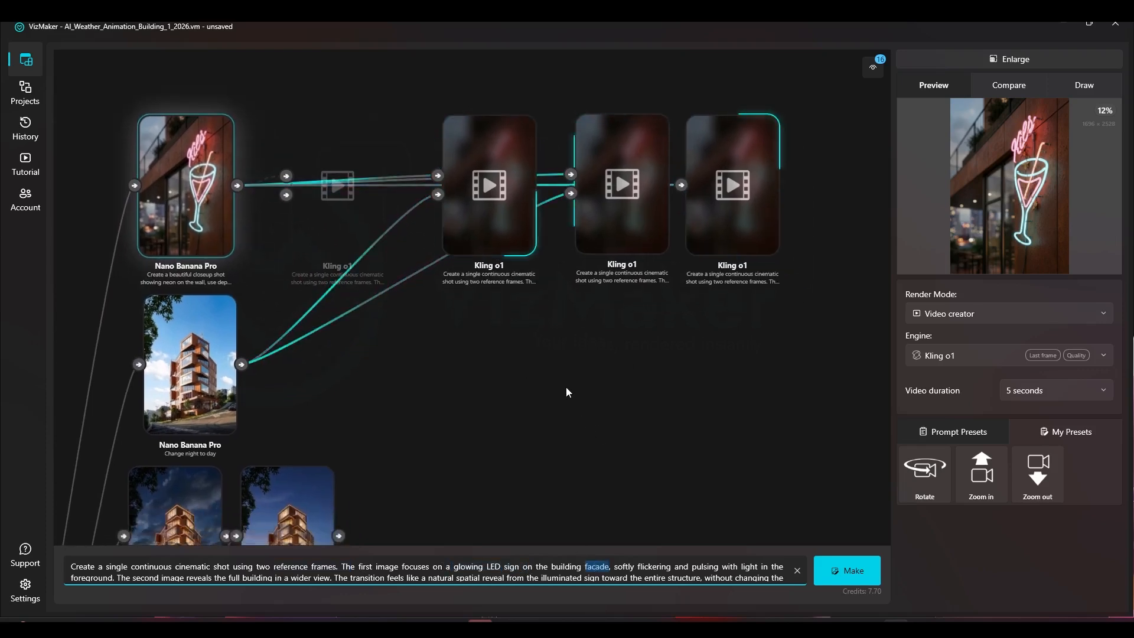
- Locate the finished Kling o1 videos built from the café neon close-up elsewhere in the node graph
drag(618, 356, 578, 340)
click(578, 340)
scroll(451, 319, down, 3)
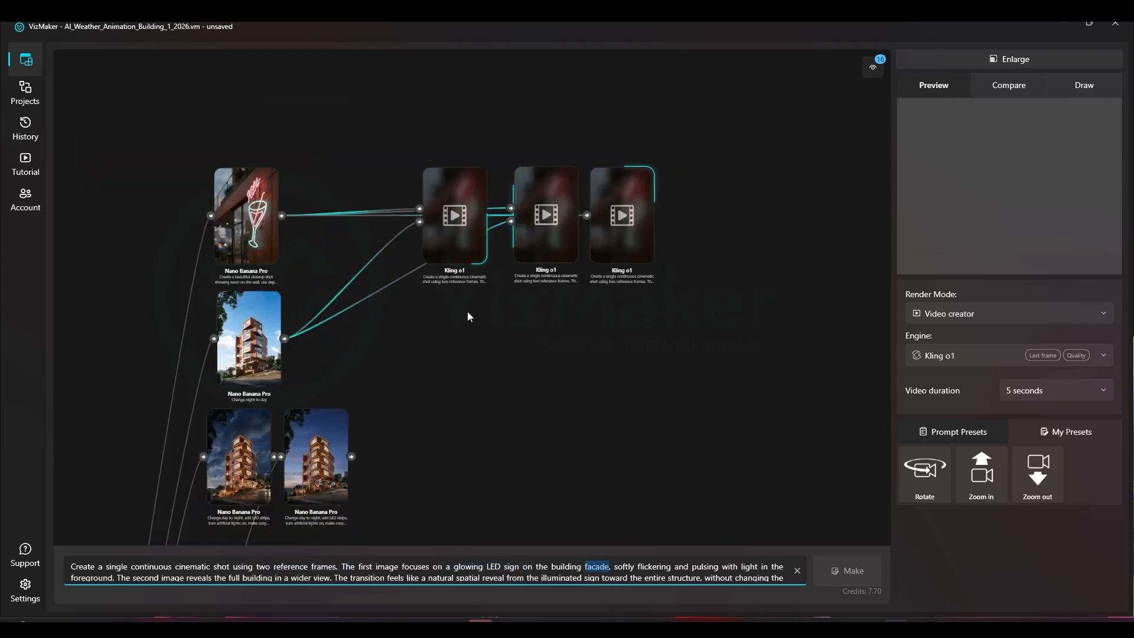
drag(605, 233, 512, 223)
scroll(512, 224, down, 5)
drag(679, 221, 325, 220)
scroll(594, 287, up, 4)
scroll(623, 156, up, 3)
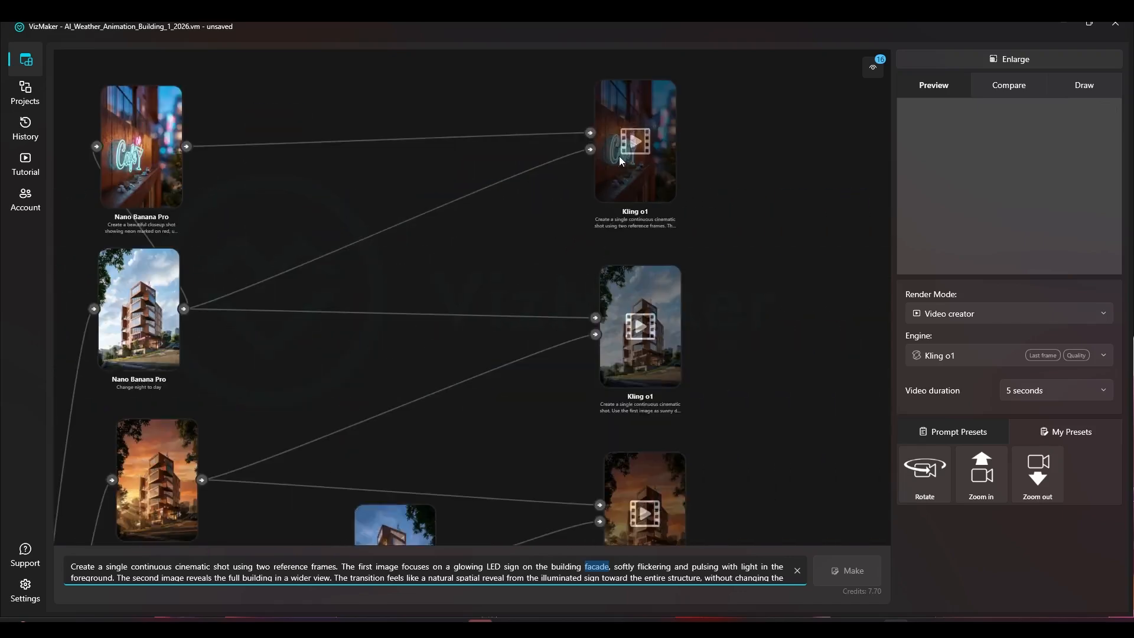
- Examine how the café neon, daytime and golden-hour images pair up as frames for the Kling o1 videos
drag(569, 160, 572, 191)
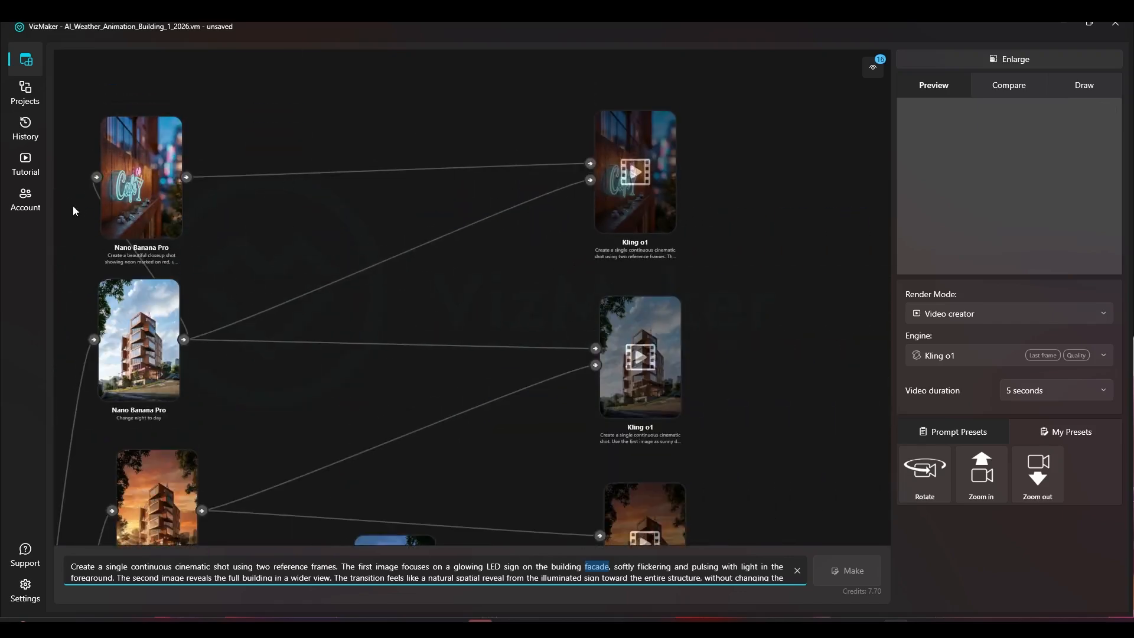
drag(149, 140, 152, 122)
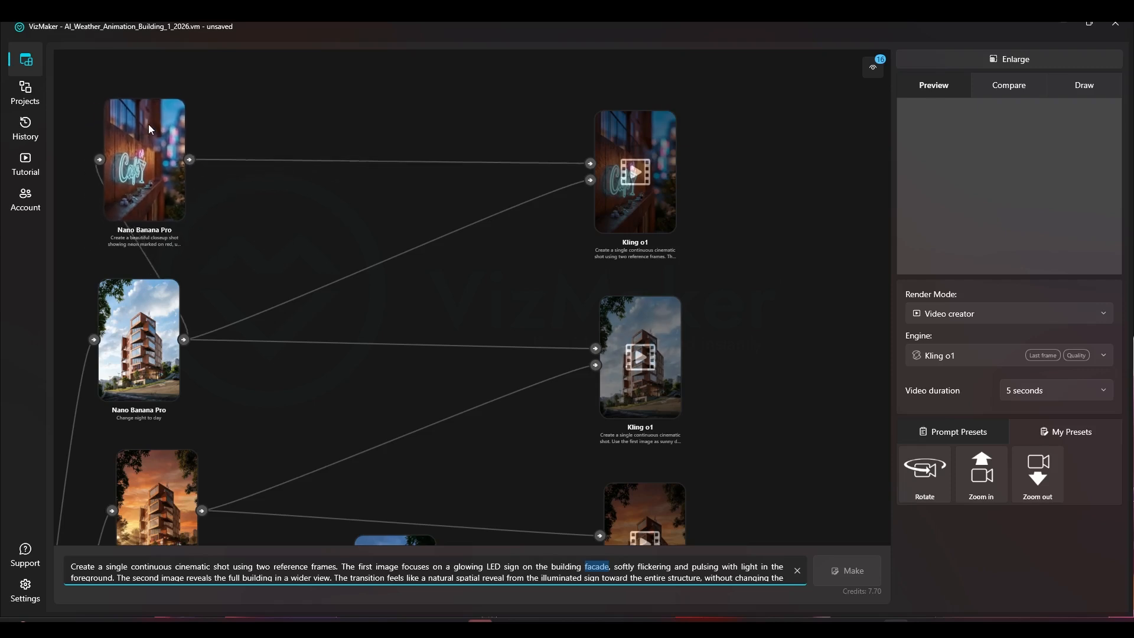
drag(120, 344, 135, 330)
drag(146, 342, 236, 254)
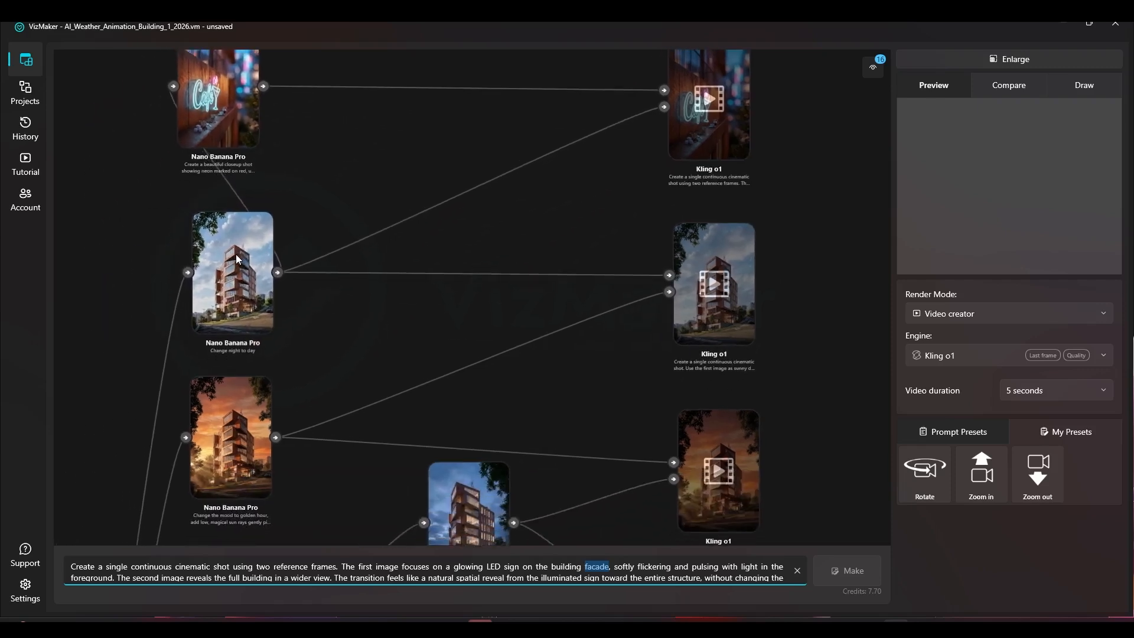
click(239, 440)
drag(503, 256, 392, 246)
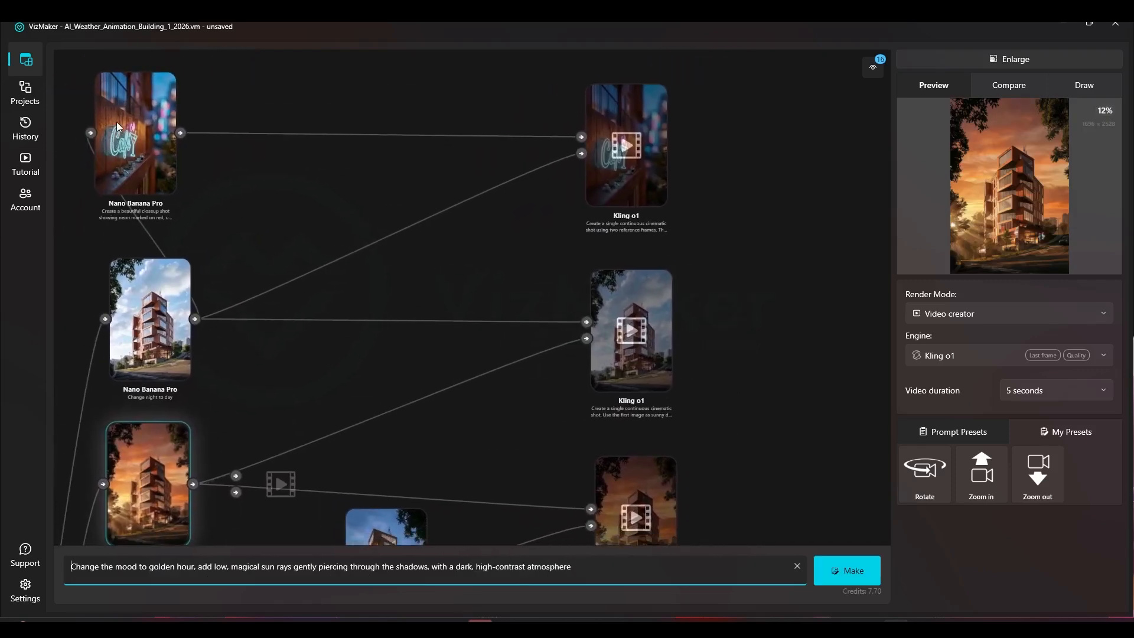
drag(207, 120, 302, 141)
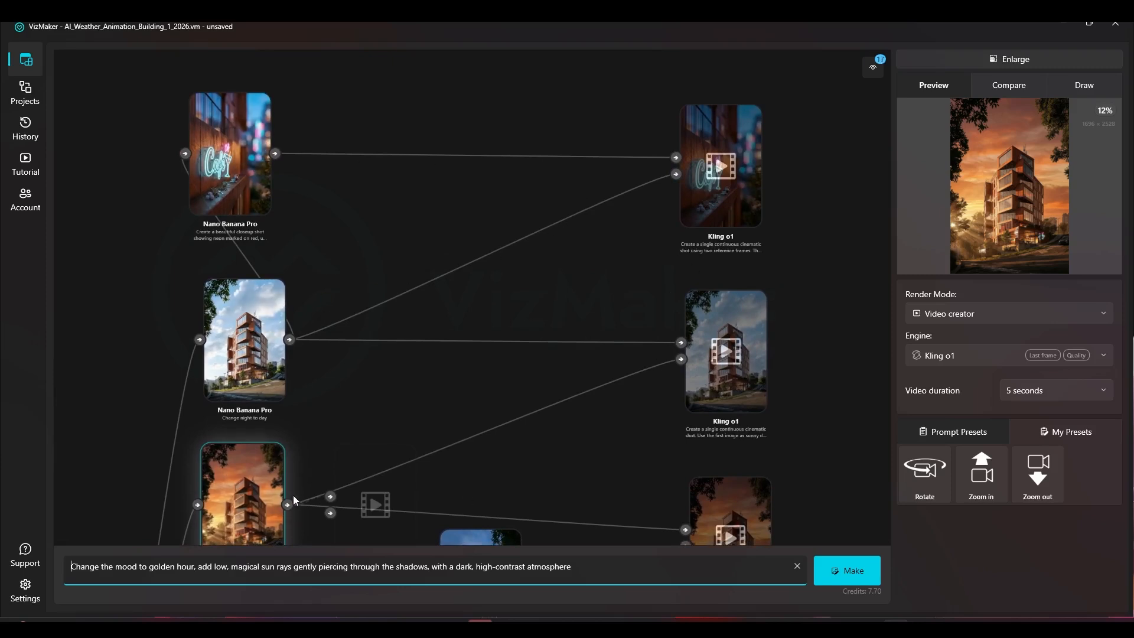
- Review the remaining chain of image pairs and Kling o1 videos from golden hour through night, autumn and winter
scroll(293, 499, down, 3)
drag(310, 429, 317, 308)
drag(348, 360, 380, 200)
drag(489, 359, 452, 229)
drag(511, 470, 483, 250)
scroll(480, 249, down, 3)
drag(475, 372, 456, 269)
drag(455, 423, 457, 281)
scroll(454, 412, up, 3)
drag(456, 432, 428, 190)
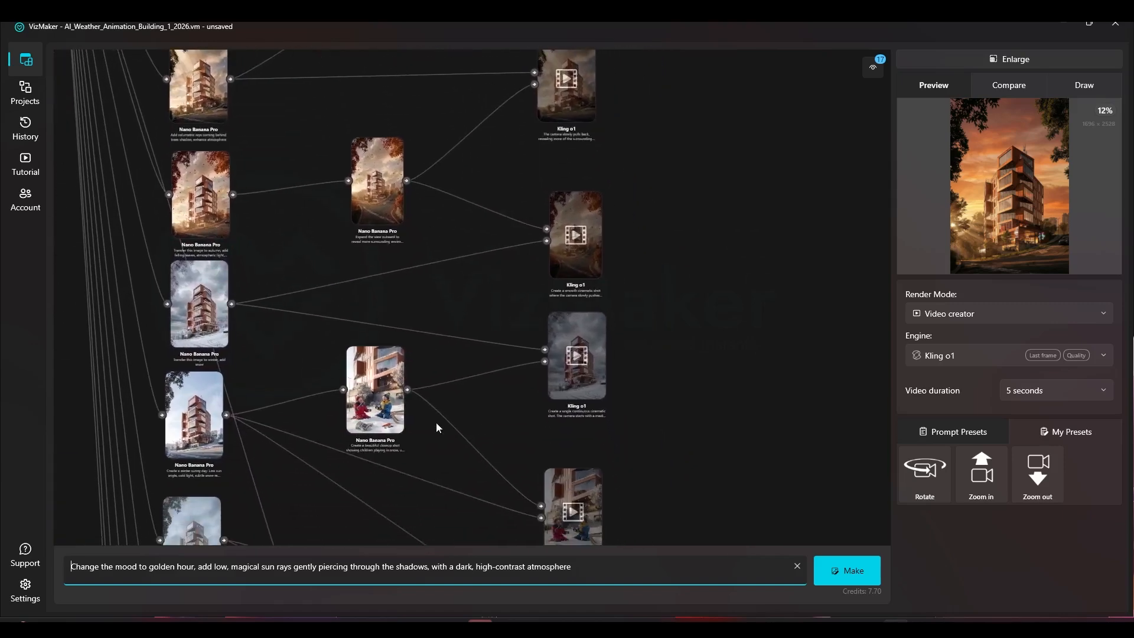
drag(437, 409, 439, 296)
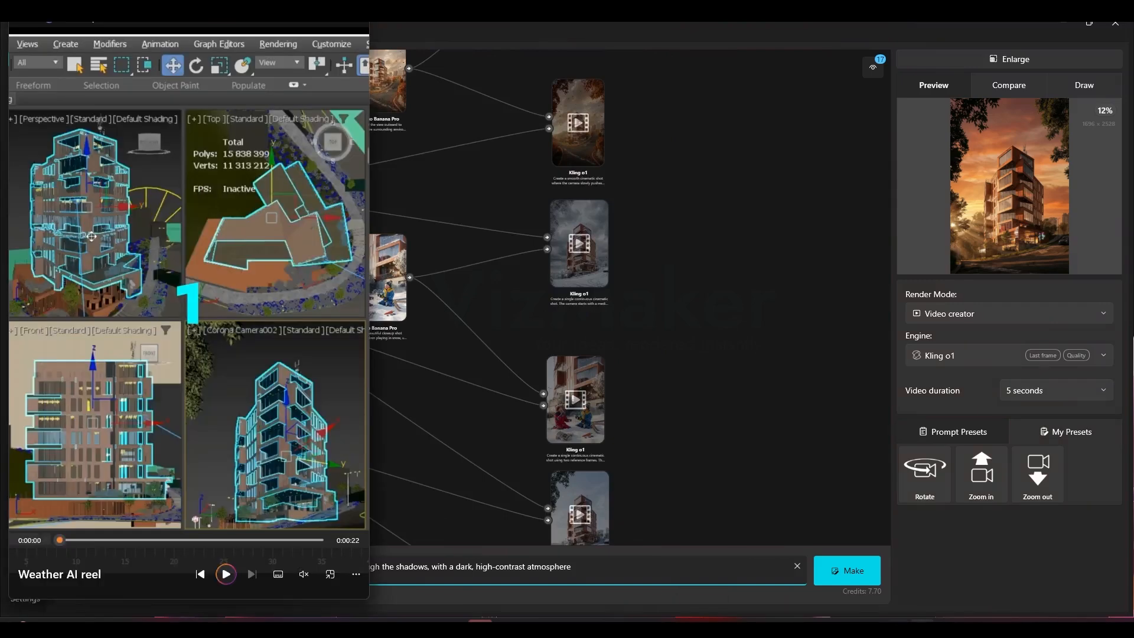
- Play the Weather AI reel in stages, pausing to review its weather and season transitions, and dismiss the player
click(225, 574)
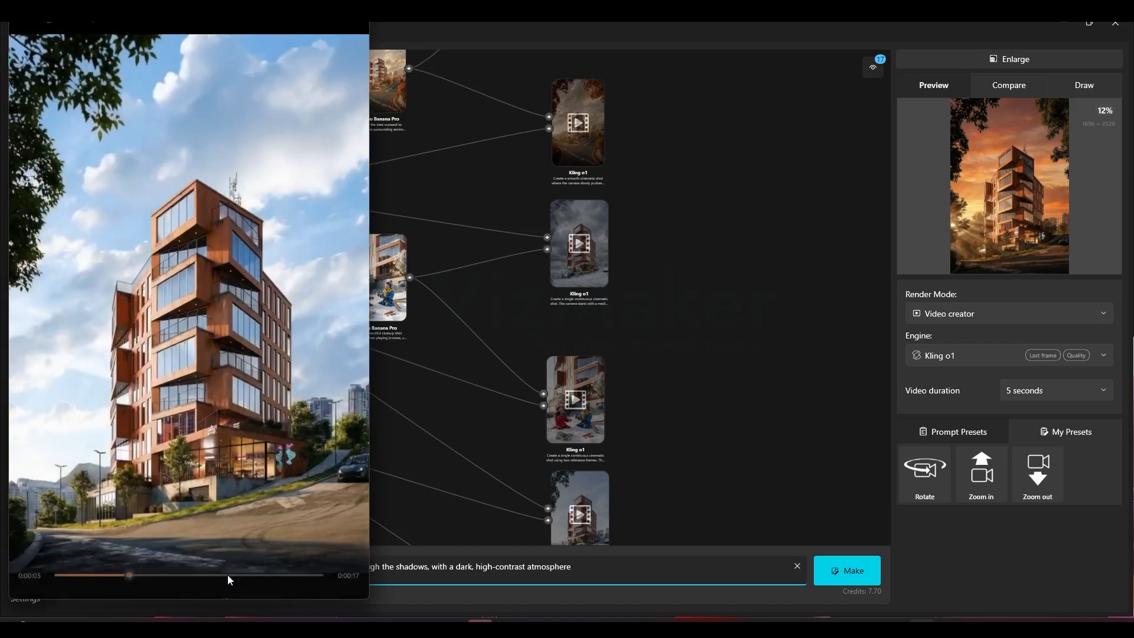
click(227, 575)
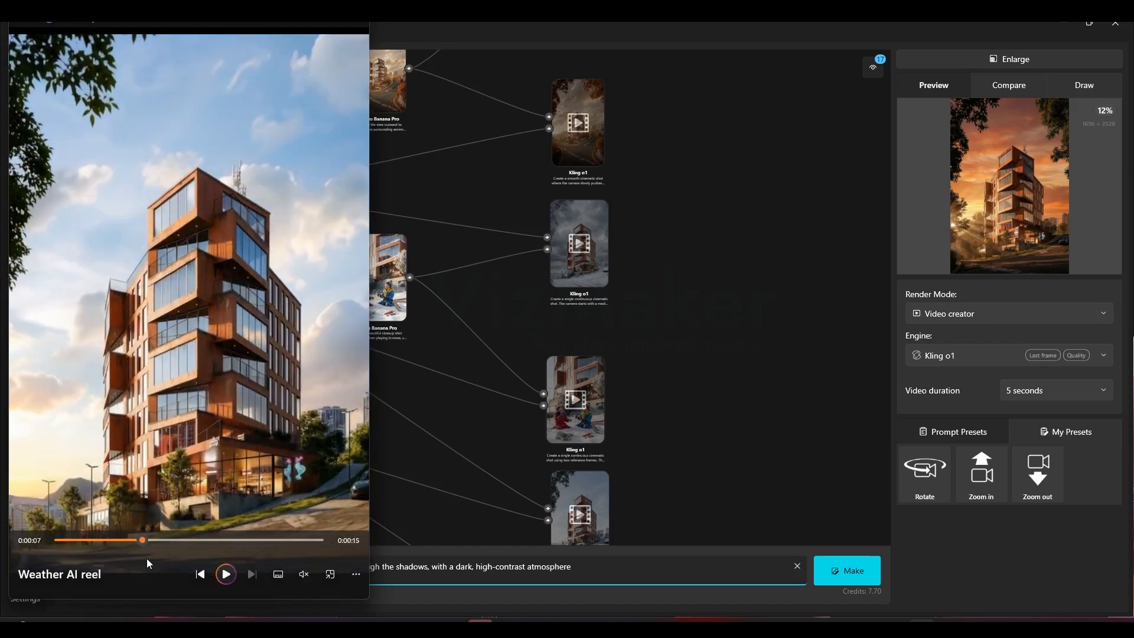
click(227, 576)
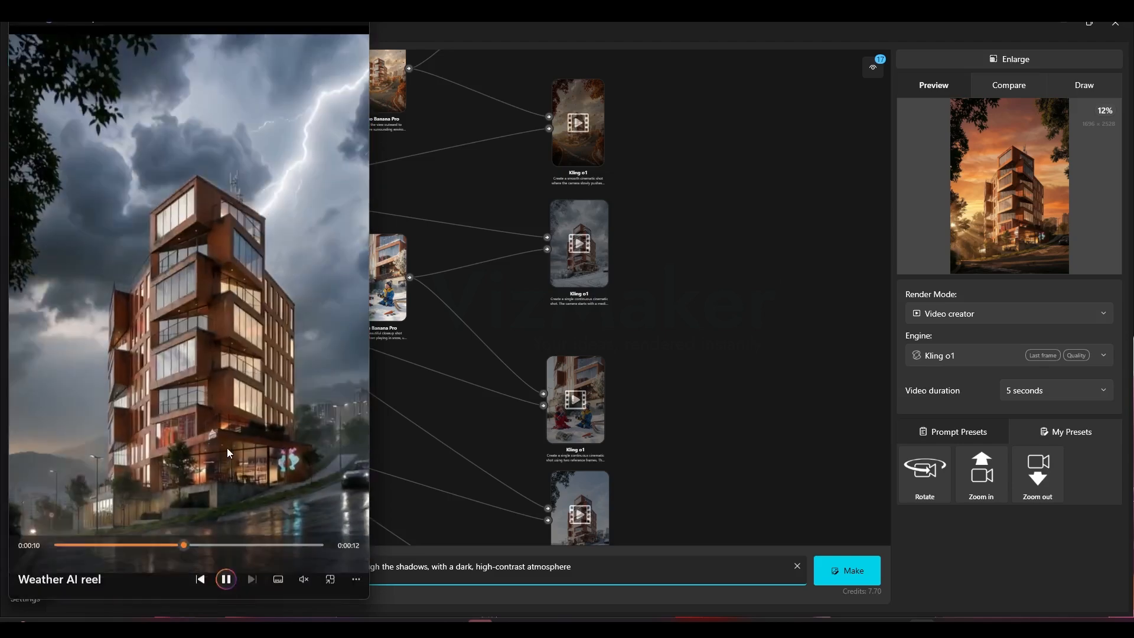
click(226, 581)
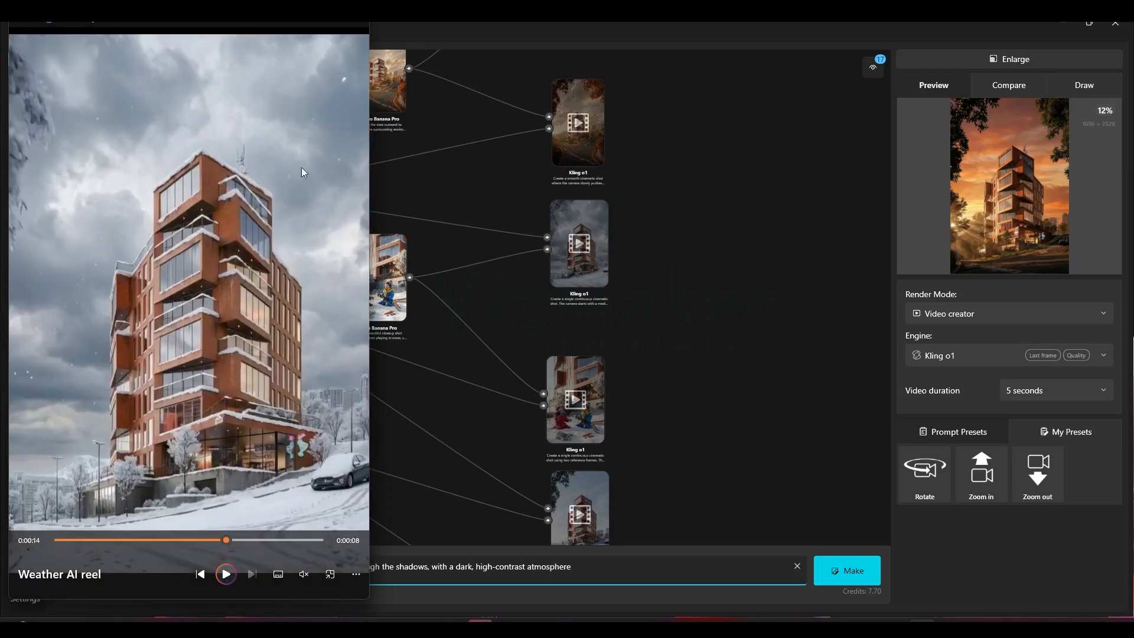
click(301, 24)
- Copy the full prompt from the finished Kling o1 video that changes sunny daylight into golden hour
drag(410, 152, 394, 616)
drag(393, 493, 324, 423)
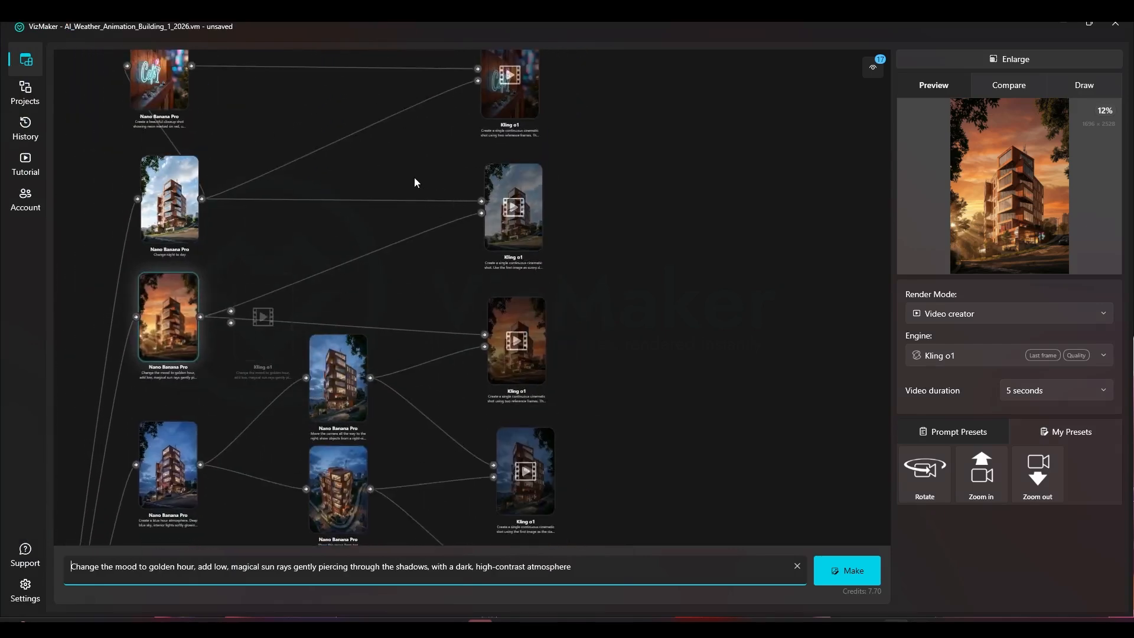
drag(387, 145, 377, 224)
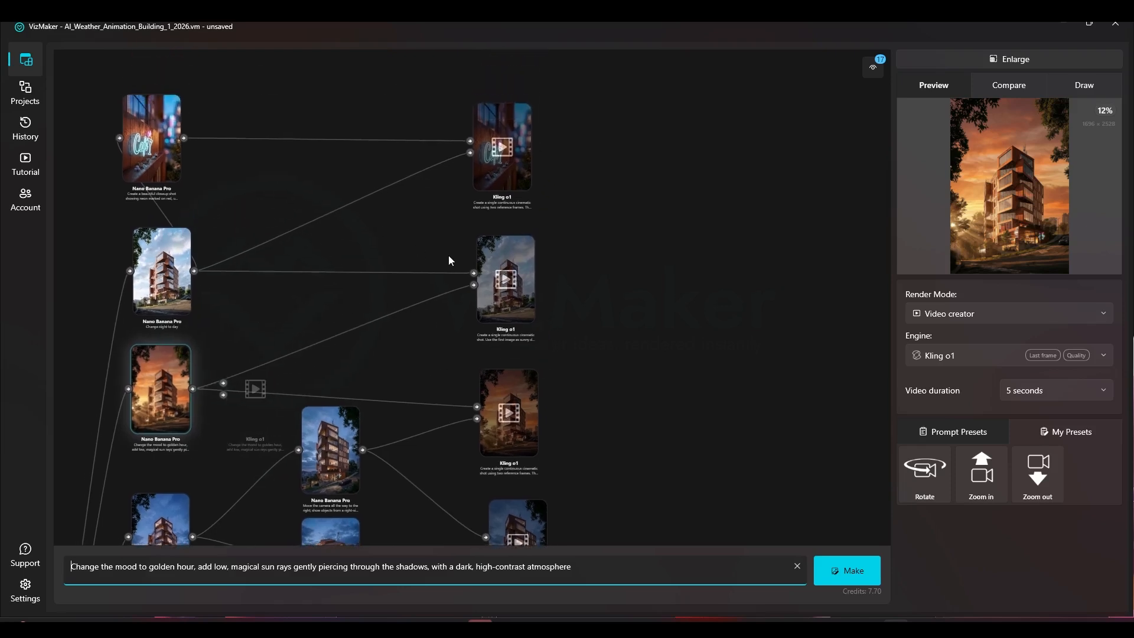
click(170, 268)
click(505, 278)
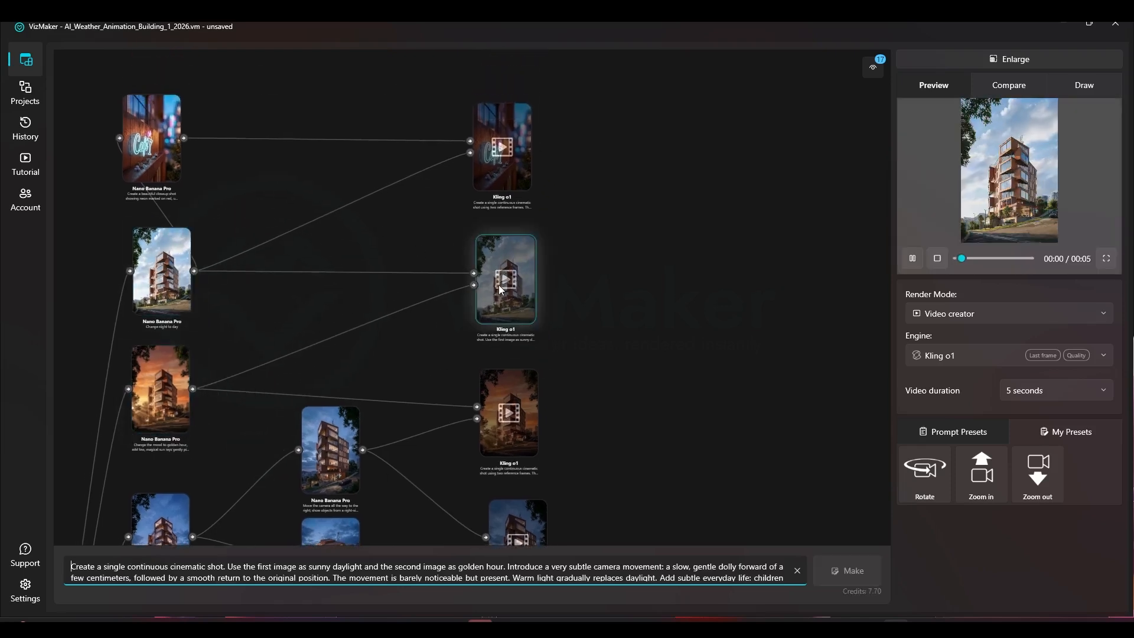
key(ctrl+a)
key(ctrl+c)
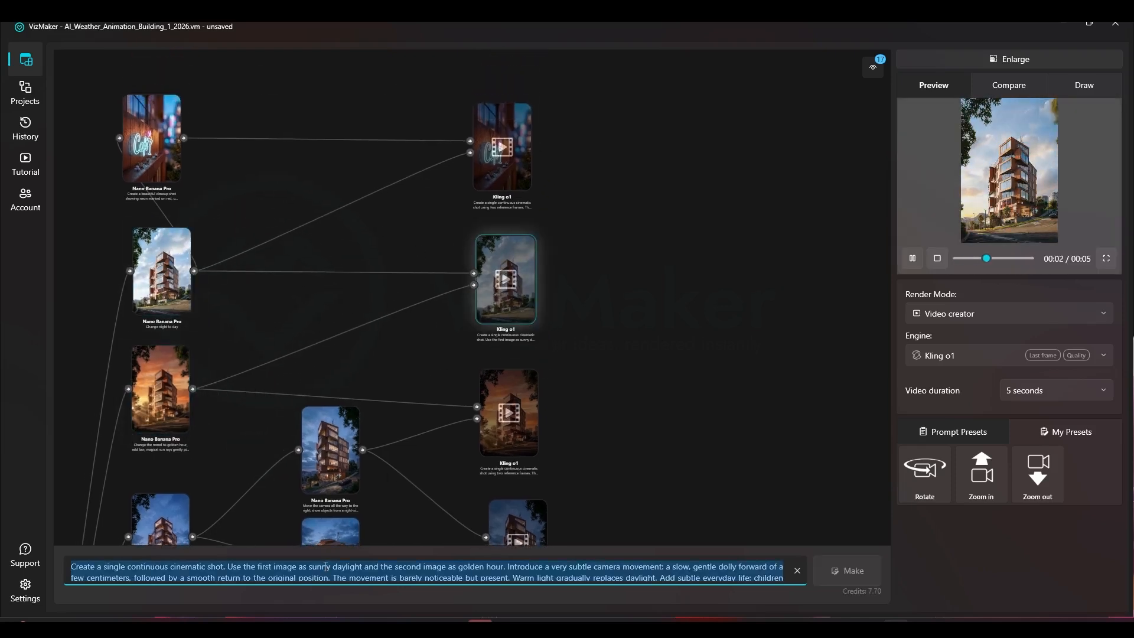
- Return to the neon glass sign branch and select its daytime building image as the source for the next video
click(678, 267)
scroll(678, 267, down, 4)
drag(212, 297, 520, 213)
scroll(246, 154, up, 2)
scroll(246, 154, up, 2)
scroll(384, 204, down, 2)
drag(377, 155, 309, 276)
drag(546, 170, 226, 321)
click(349, 324)
click(224, 310)
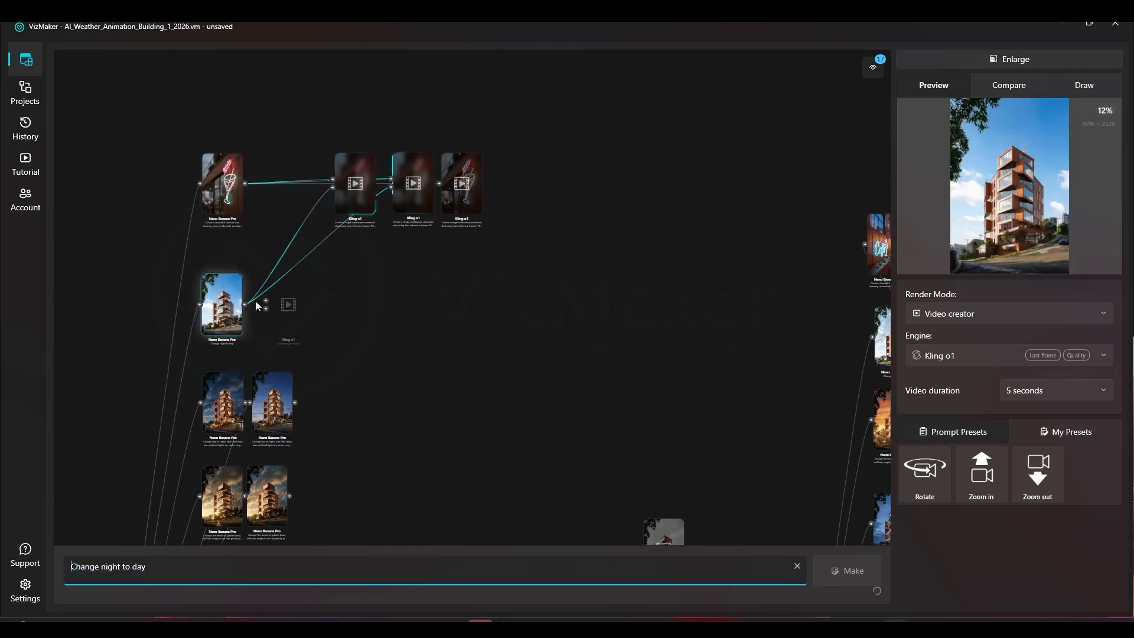
- Replace the daytime building's "Change night to day" prompt with the copied daylight-to-golden-hour cinematic prompt
scroll(236, 314, up, 2)
drag(332, 315, 426, 294)
drag(264, 433, 301, 360)
scroll(261, 436, up, 6)
drag(402, 381, 457, 353)
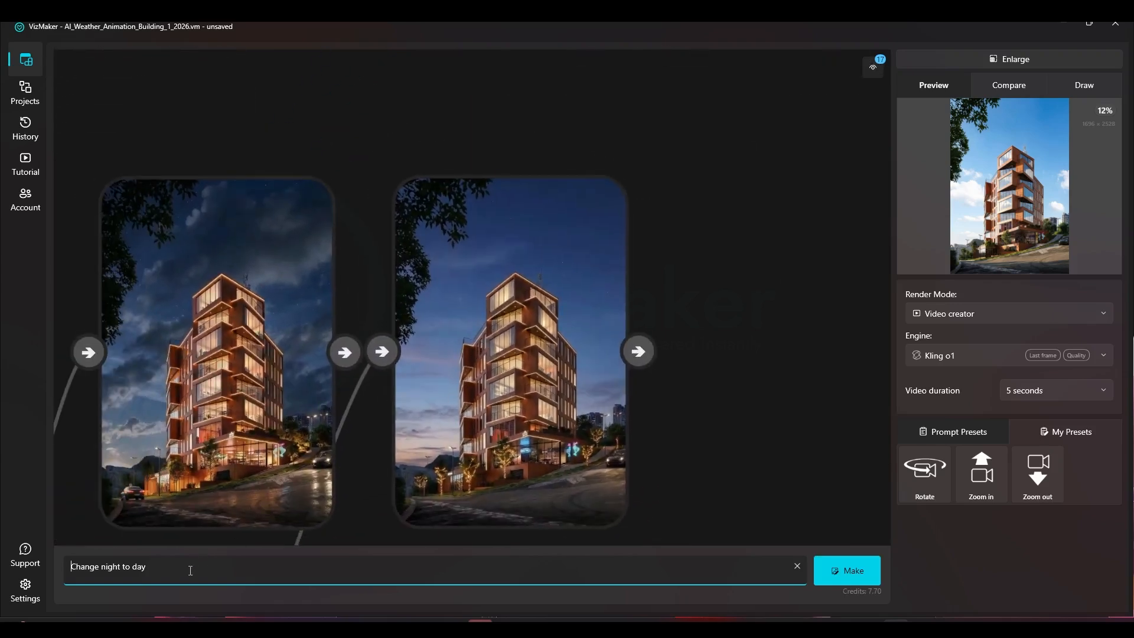
key(ctrl+v)
- Review the pasted prompt's opening, covering the sunny daylight and golden hour frames, the subtle dolly movement and the added everyday life
scroll(112, 571, up, 3)
drag(114, 566, 359, 567)
click(380, 567)
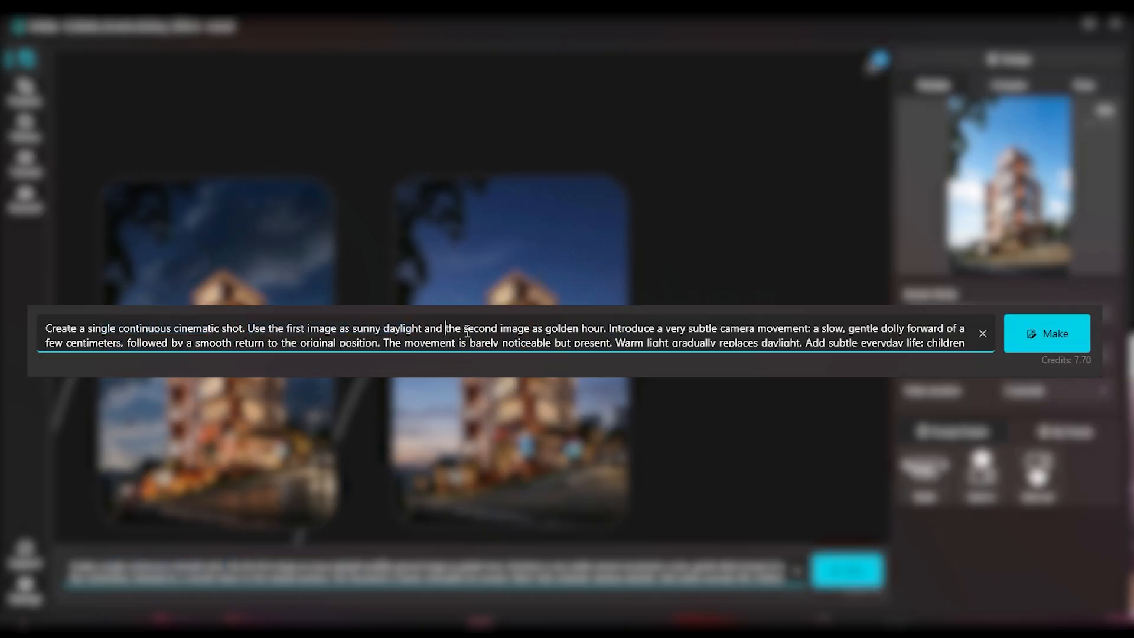
drag(462, 567, 501, 565)
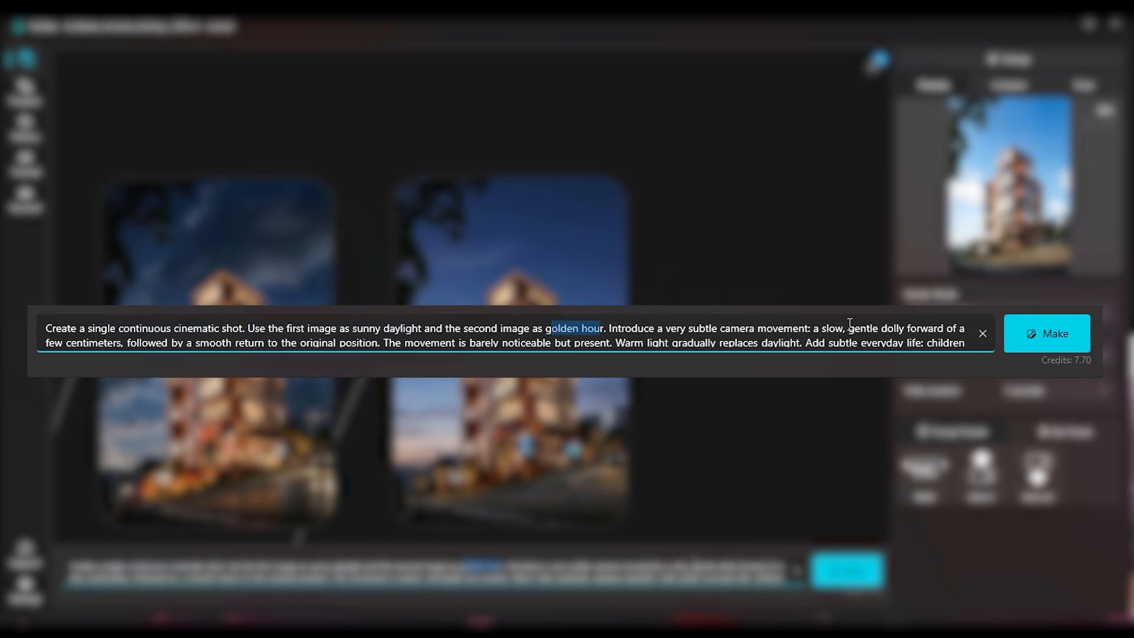
drag(850, 330, 851, 345)
click(98, 347)
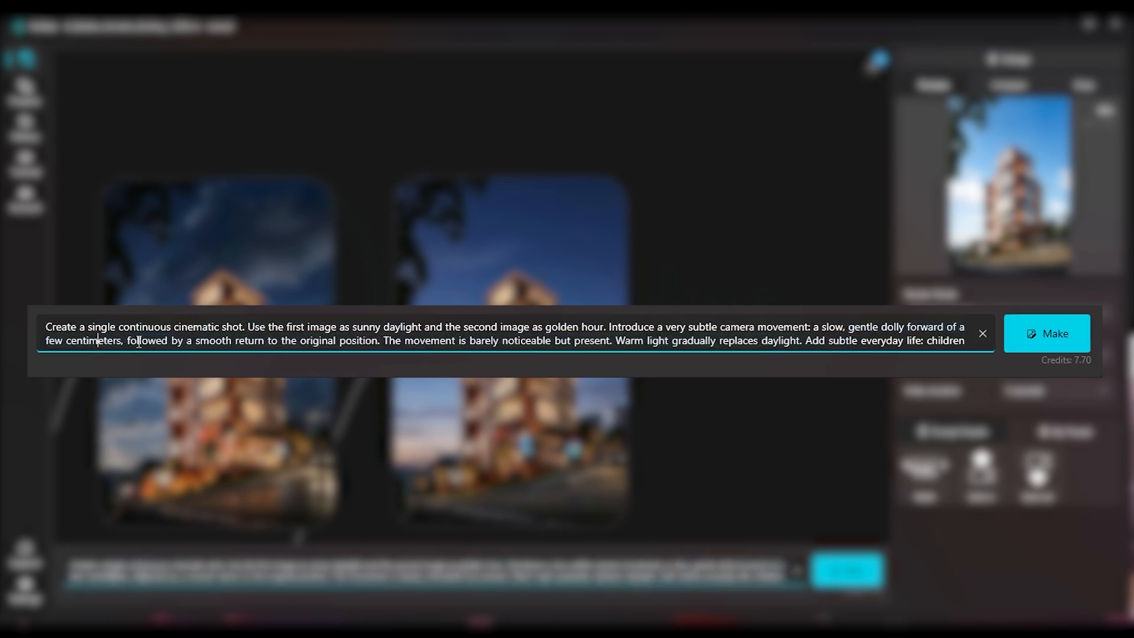
drag(144, 340, 453, 340)
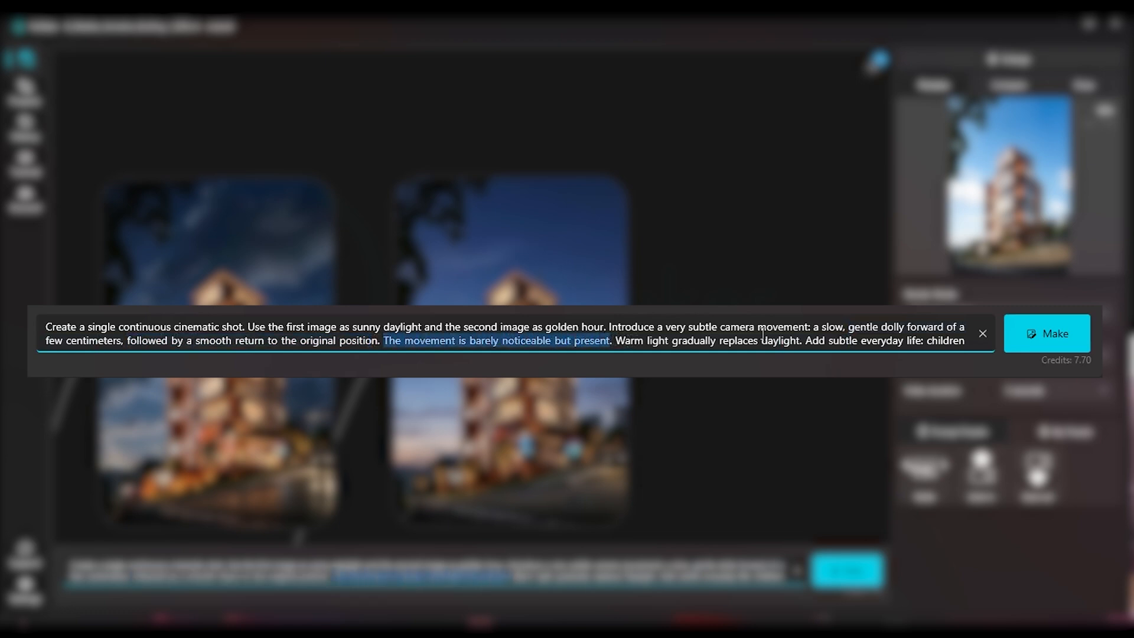
drag(807, 340, 834, 341)
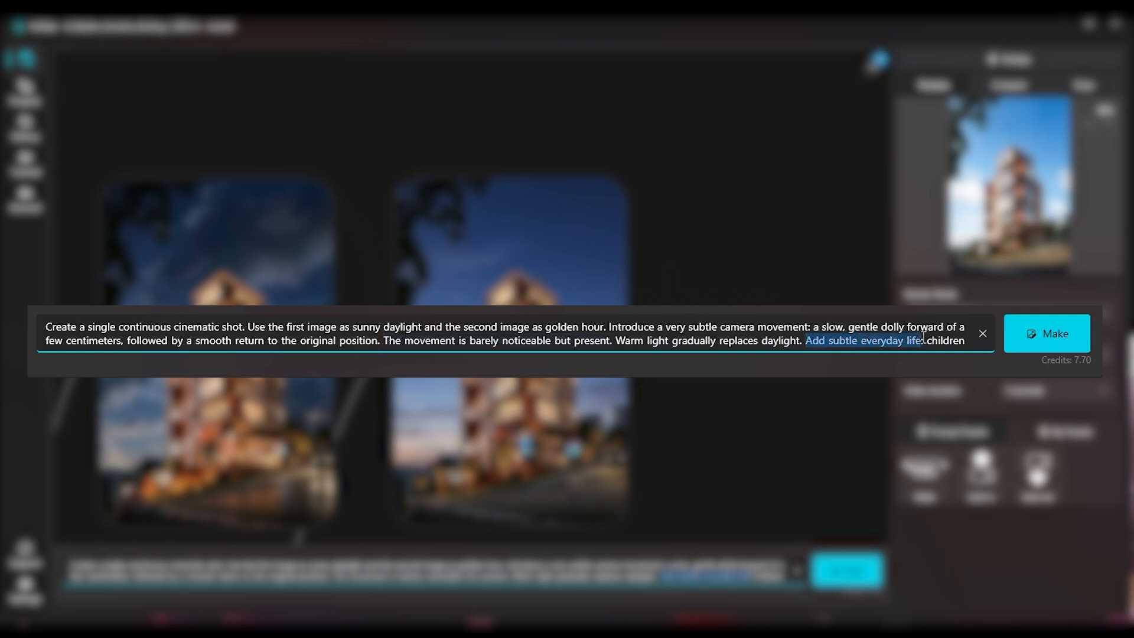
- Review the rest of the prompt, covering background people, fixed framing, high temporal consistency and the unchanged building, architecture and materials
scroll(902, 337, down, 1)
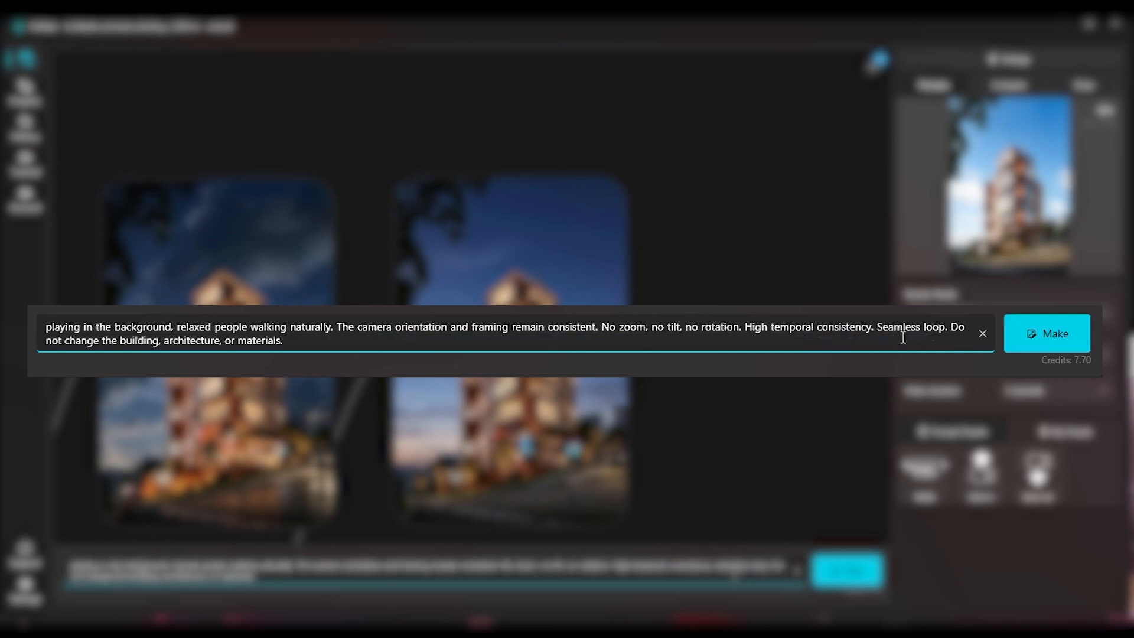
drag(100, 329, 676, 354)
click(398, 330)
drag(744, 328, 762, 329)
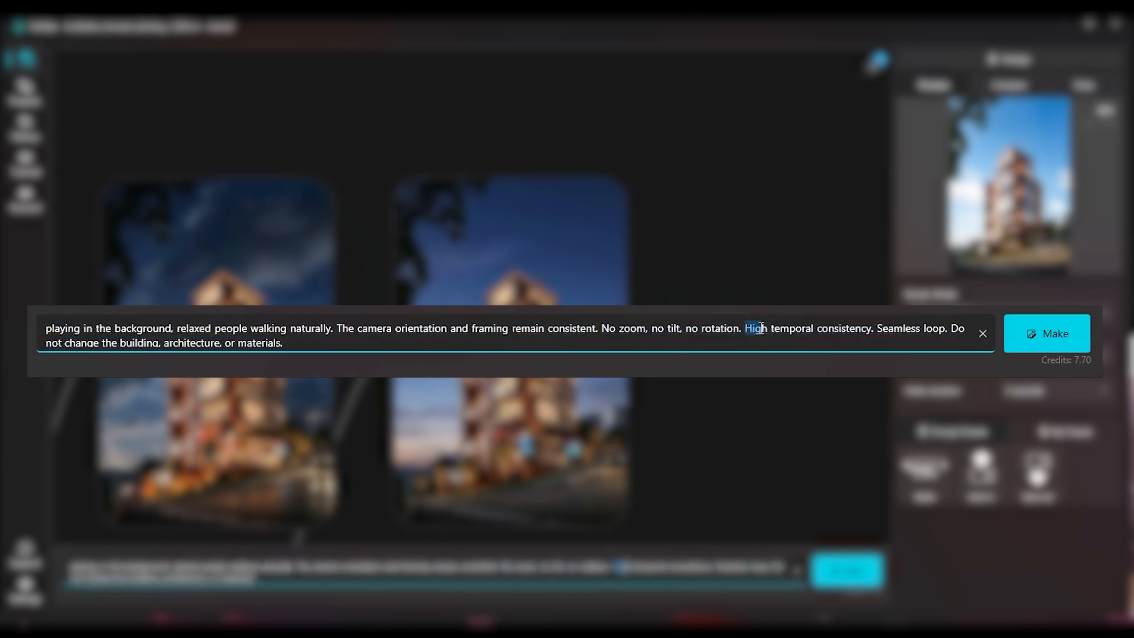
drag(774, 332, 866, 327)
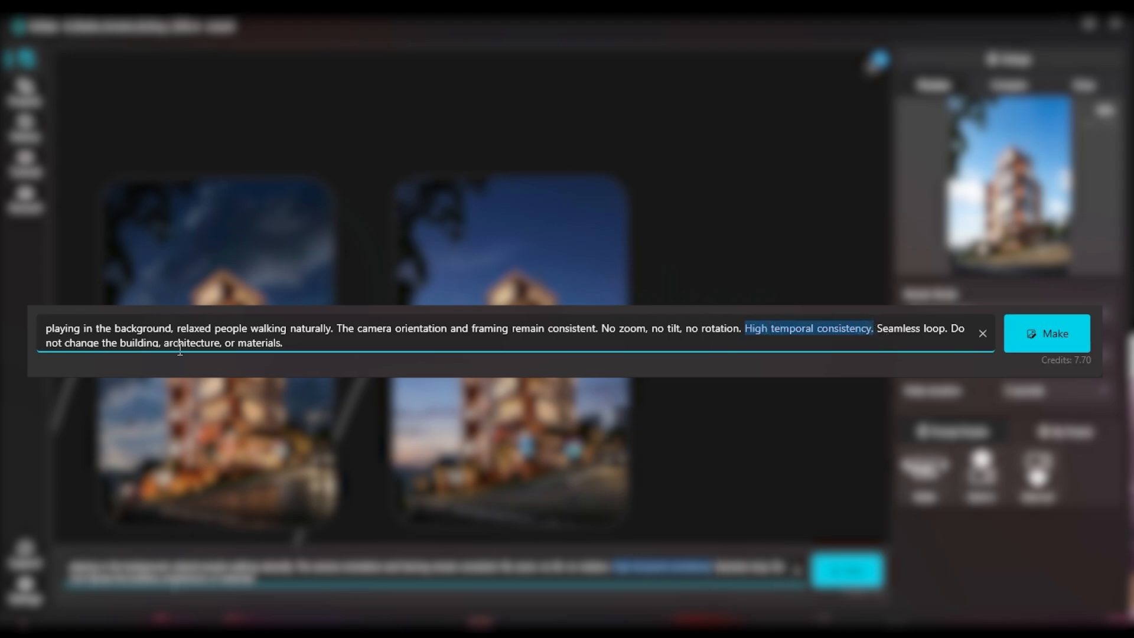
drag(167, 342, 319, 347)
click(312, 341)
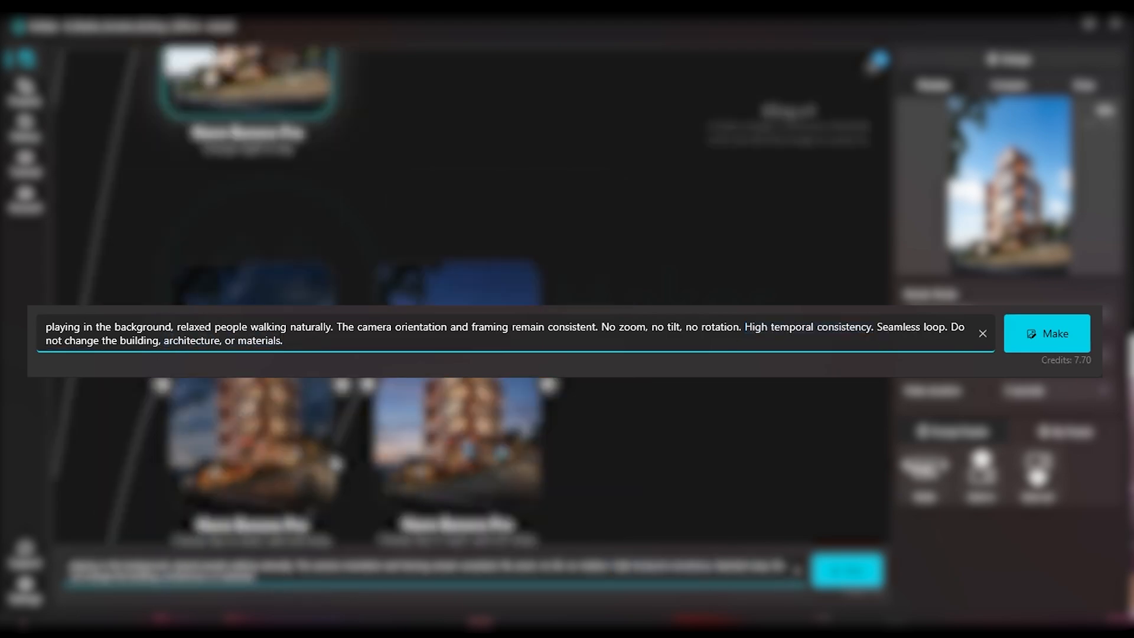
- Move the night images out of the way and place the two golden hour building images beneath the daytime building image
scroll(382, 426, up, 3)
scroll(374, 422, down, 2)
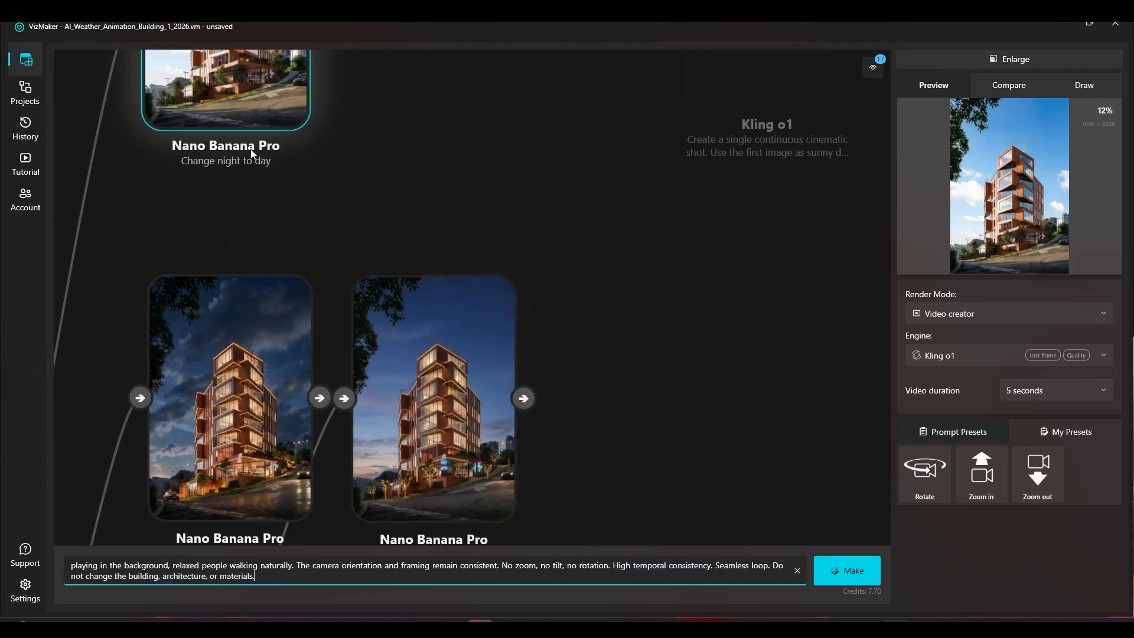
scroll(287, 163, down, 2)
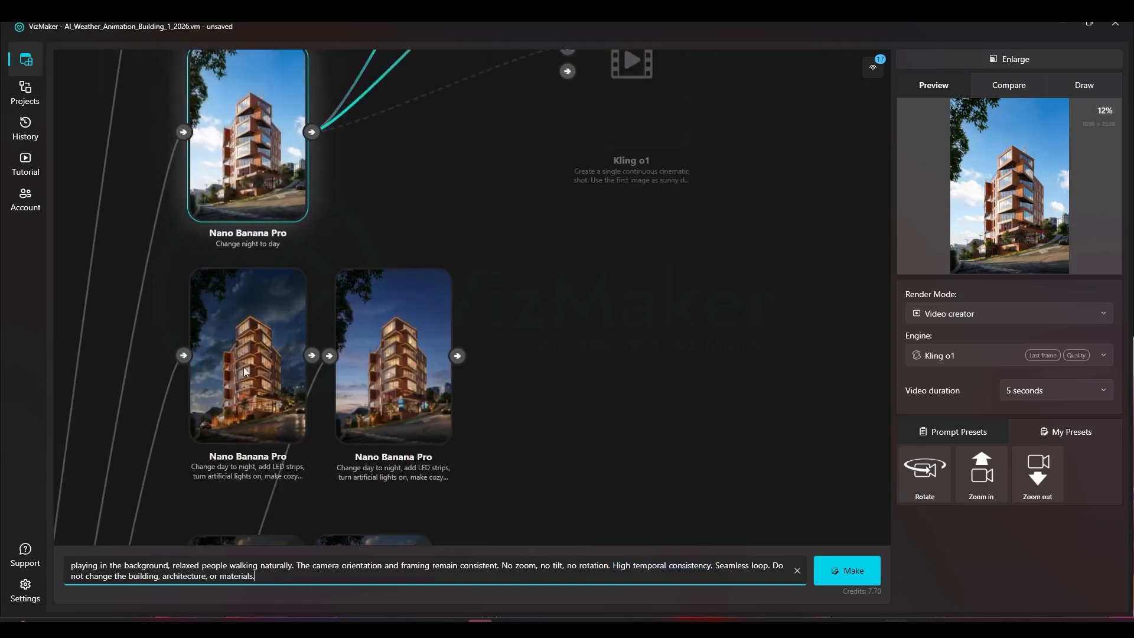
scroll(243, 367, up, 2)
scroll(217, 381, down, 3)
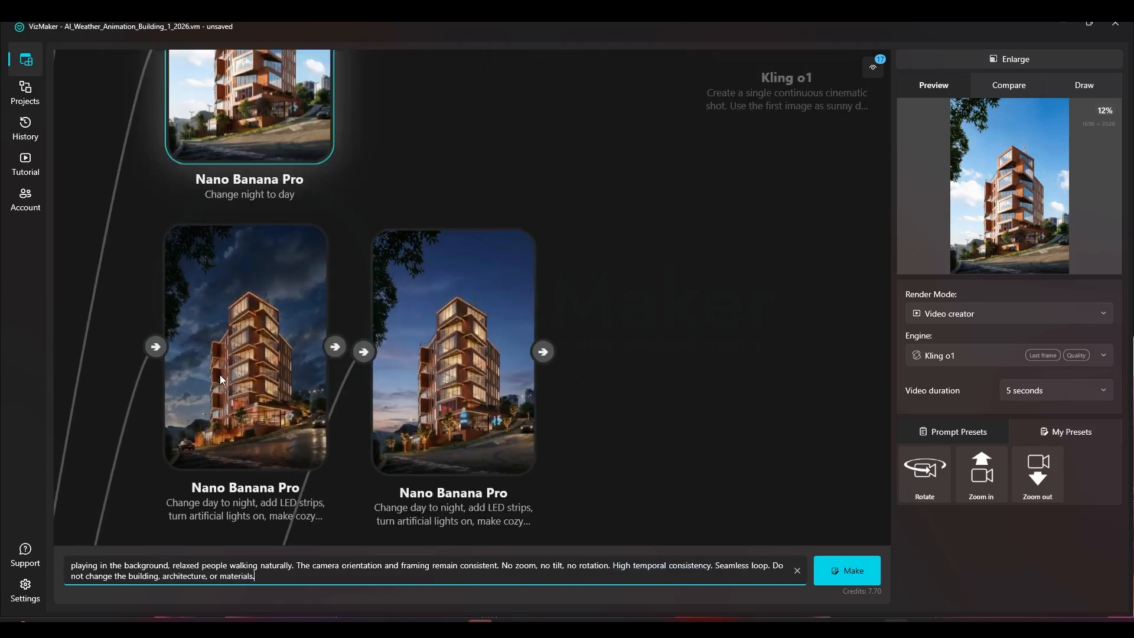
scroll(227, 357, down, 3)
drag(271, 366, 279, 422)
drag(283, 325, 210, 314)
drag(400, 382, 220, 370)
scroll(222, 314, up, 9)
drag(208, 301, 282, 319)
scroll(284, 320, up, 2)
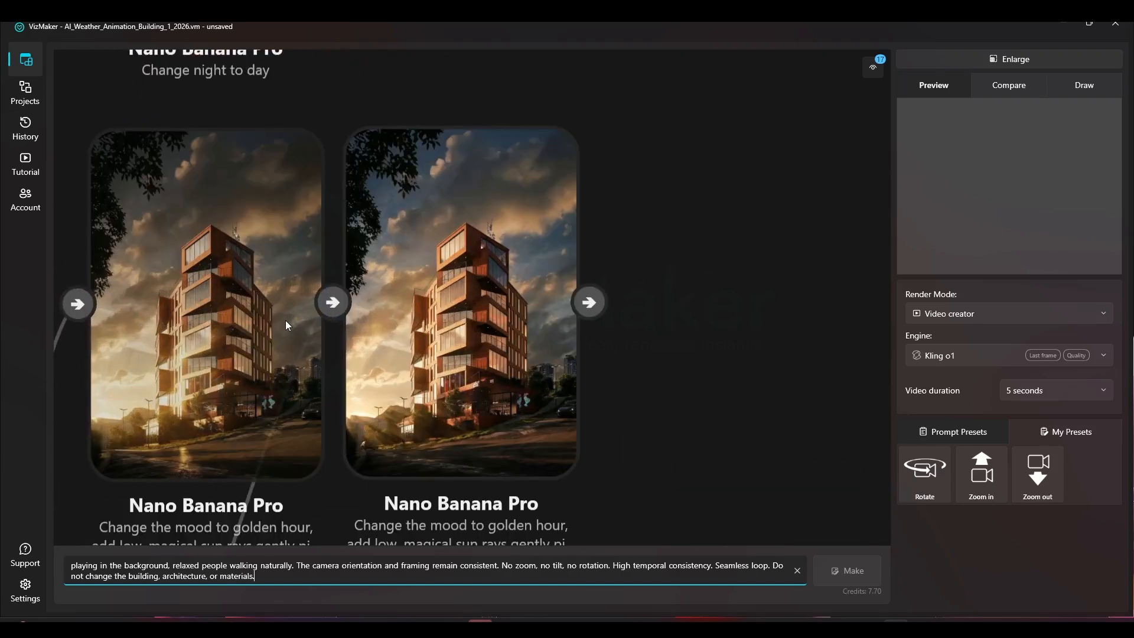
scroll(285, 320, down, 2)
click(414, 265)
drag(406, 264, 258, 350)
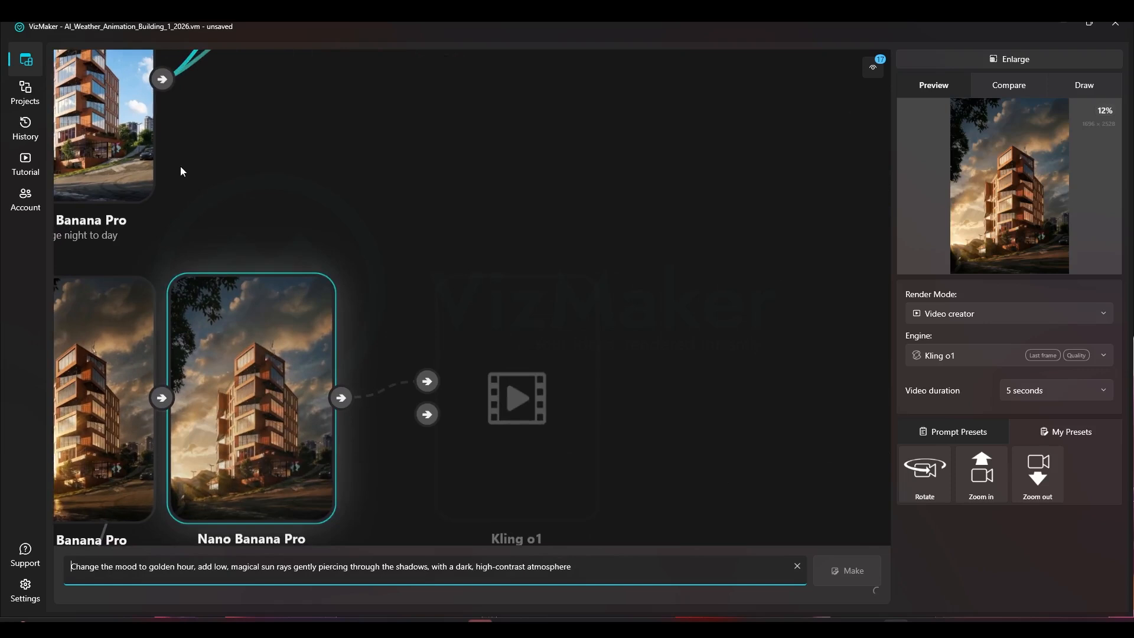
scroll(268, 342, down, 3)
click(546, 293)
drag(284, 228, 299, 245)
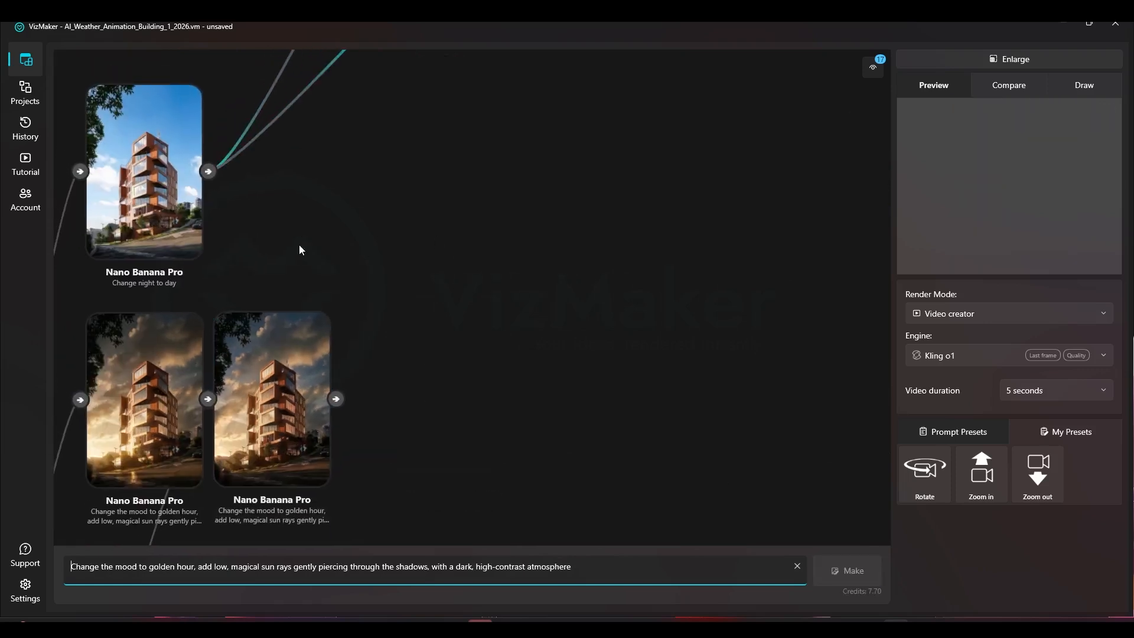
- Use the daytime building image as the Kling o1 video's source and connect the second golden hour image as its last frame
click(160, 206)
drag(355, 185, 520, 178)
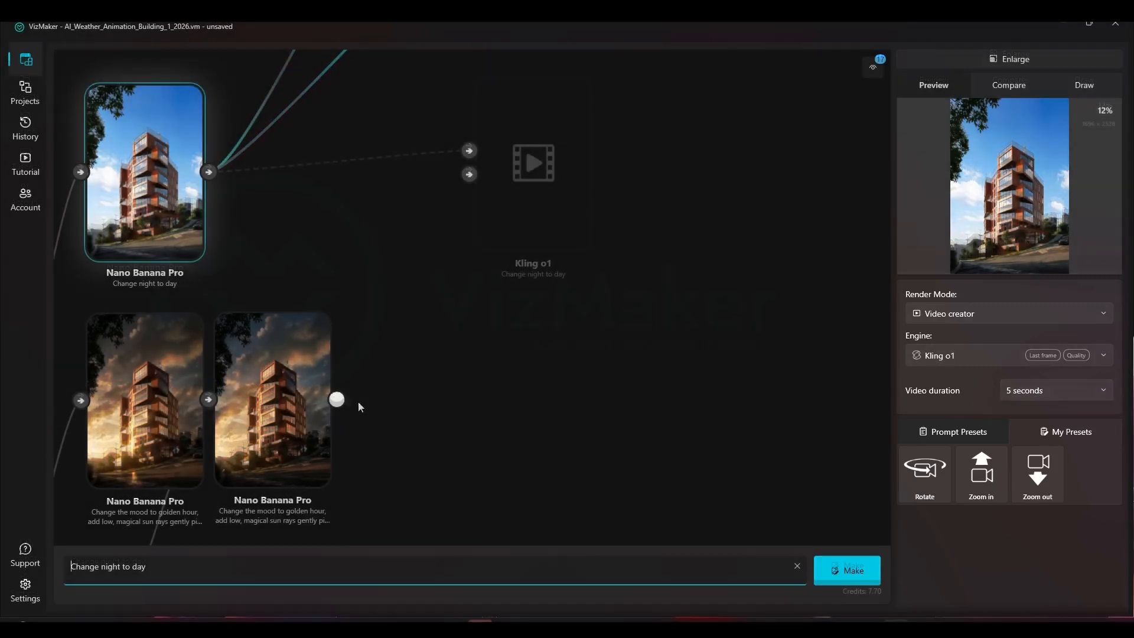
drag(336, 400, 469, 174)
- Replace the "Change night to day" prompt with the copied daylight-to-golden-hour prompt and generate the 5-second Kling o1 video
key(ctrl+a)
key(ctrl+v)
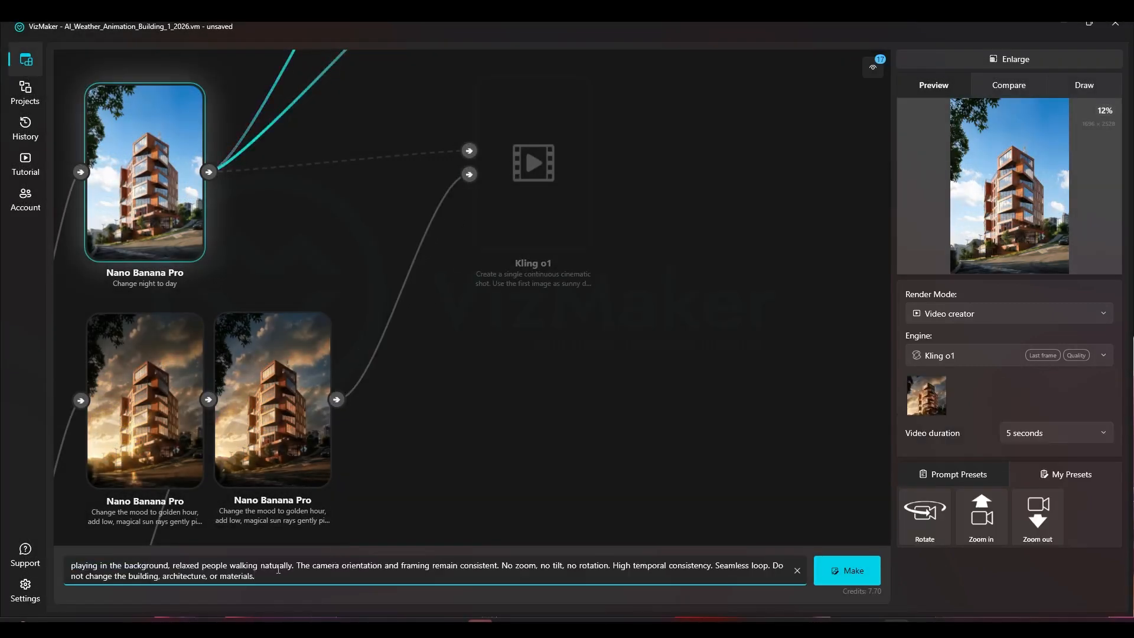
scroll(283, 568, up, 3)
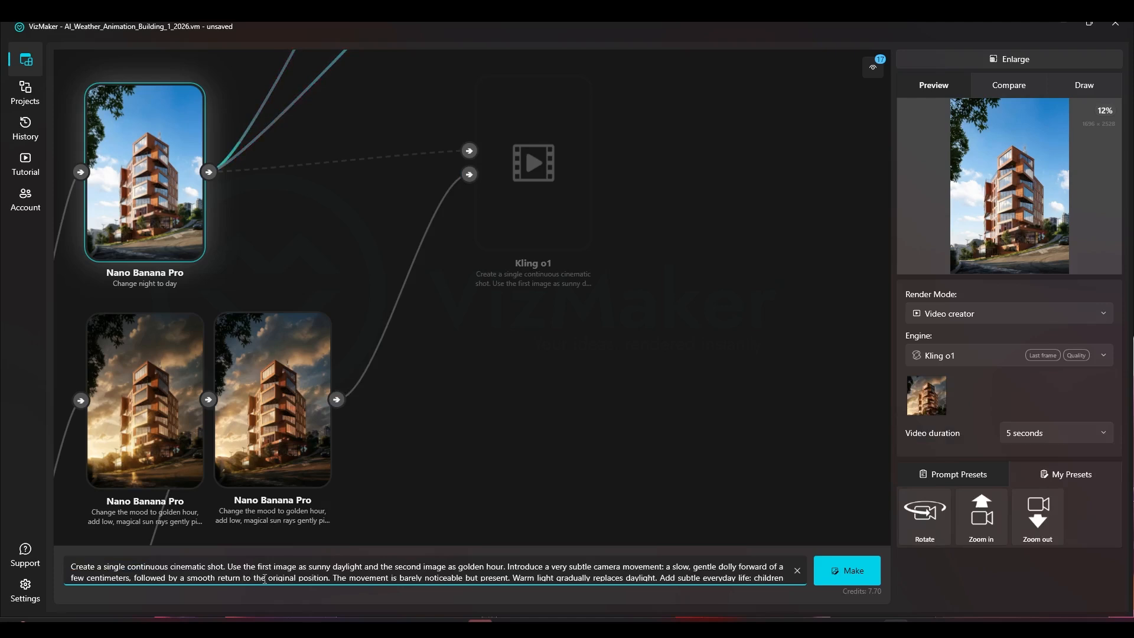
click(869, 580)
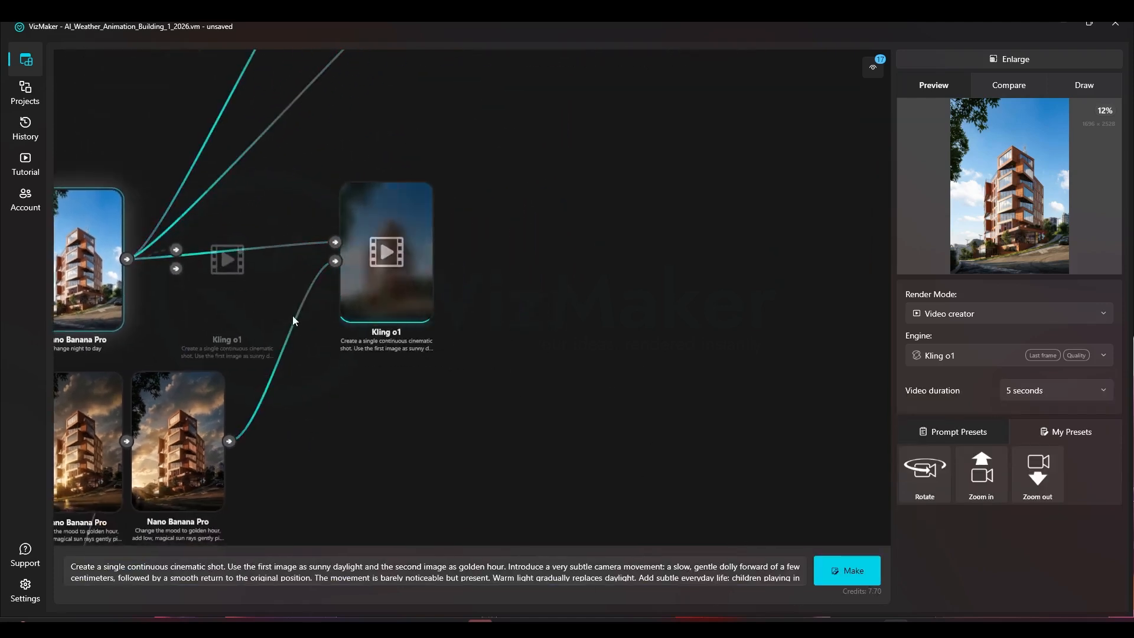
- Generate two more Kling o1 variants of the daylight-to-golden-hour video, each with the golden hour image connected as last frame
drag(230, 441, 470, 253)
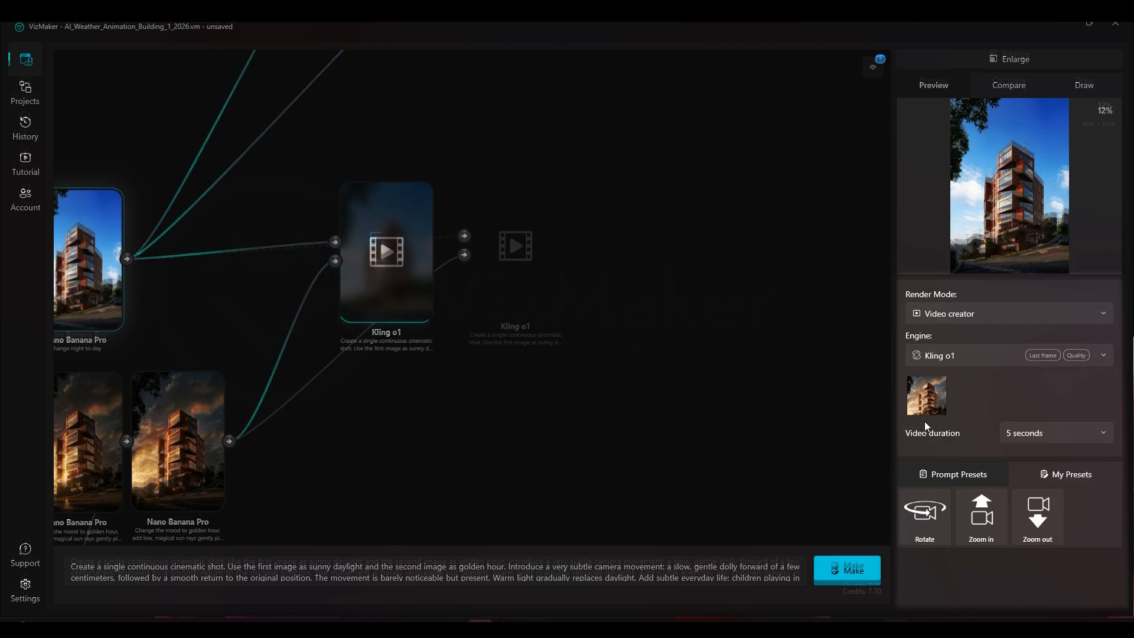
click(848, 570)
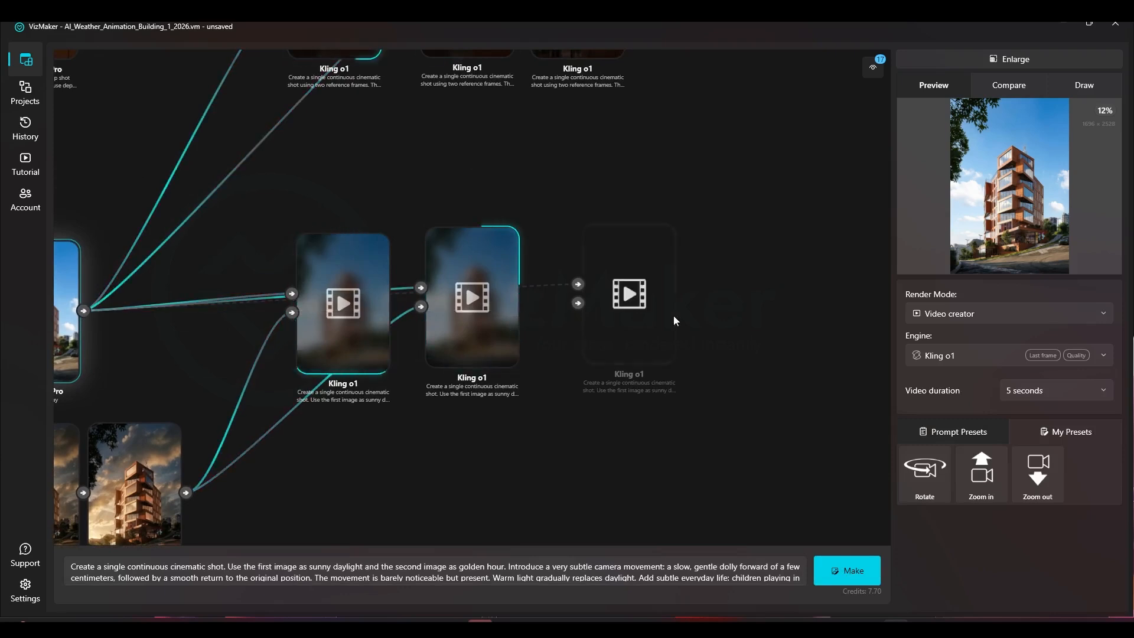
drag(188, 491, 578, 304)
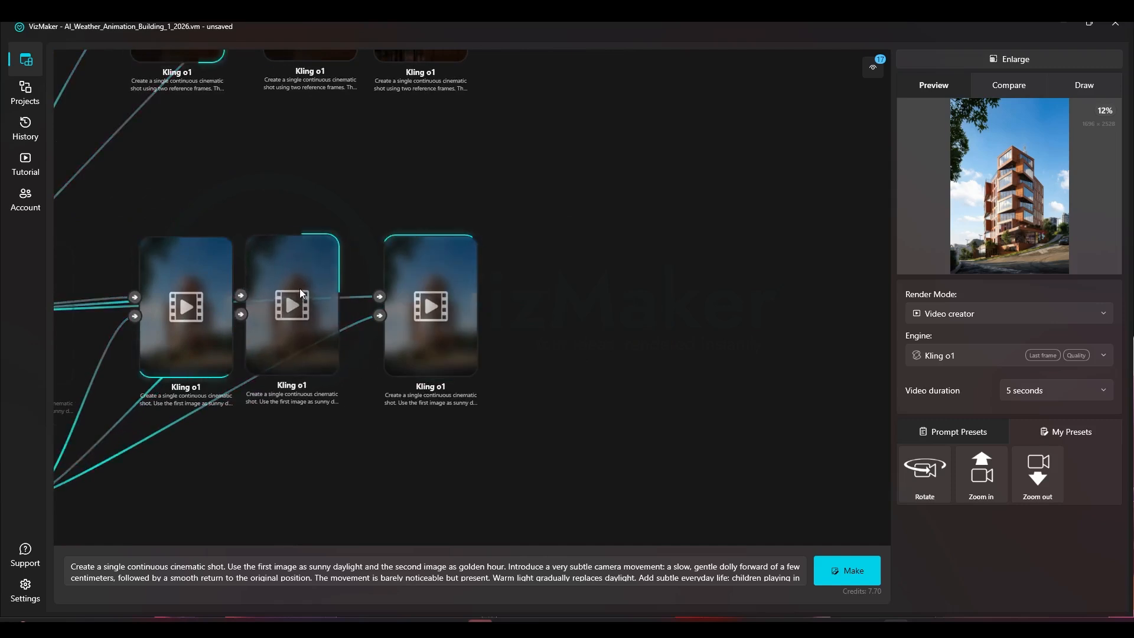
- Tidy the spacing between the video nodes in the daylight-to-golden-hour row and the neon sign row
drag(410, 295, 394, 296)
drag(342, 209, 391, 446)
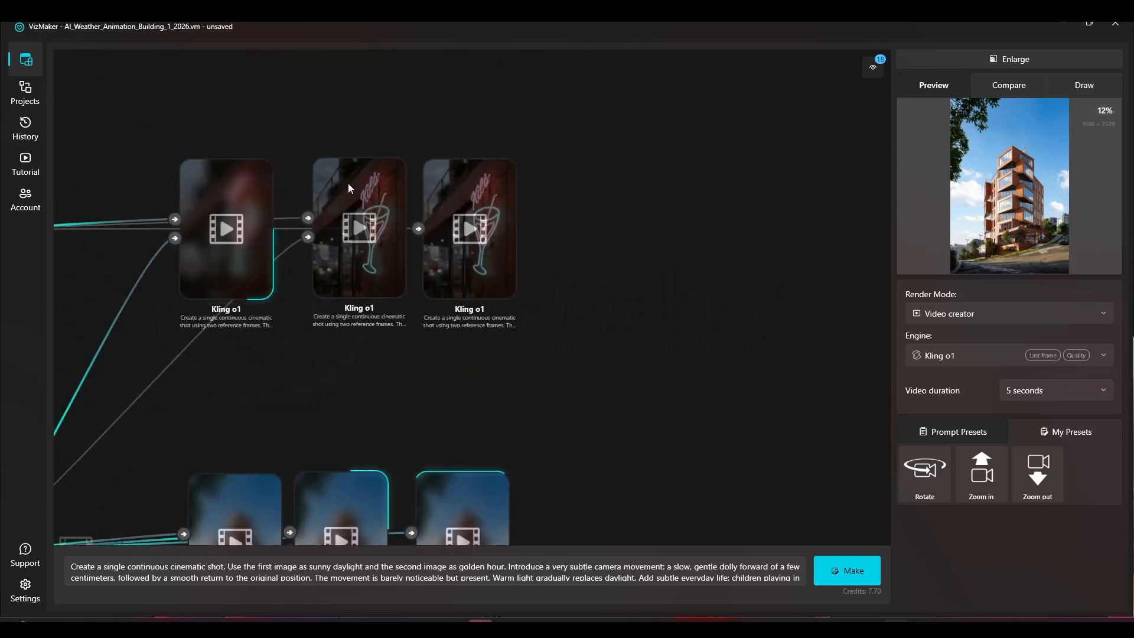
drag(349, 184, 336, 185)
drag(473, 203, 466, 202)
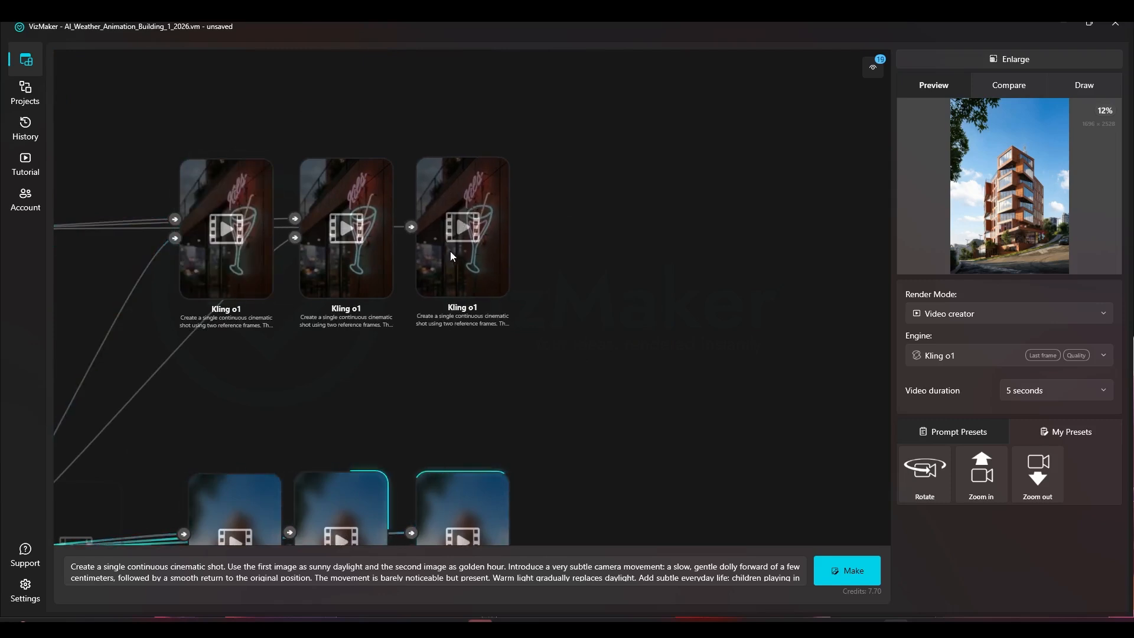
scroll(218, 216, up, 5)
mouse_move(465, 275)
mouse_down()
mouse_move(472, 284)
mouse_move(455, 279)
mouse_up()
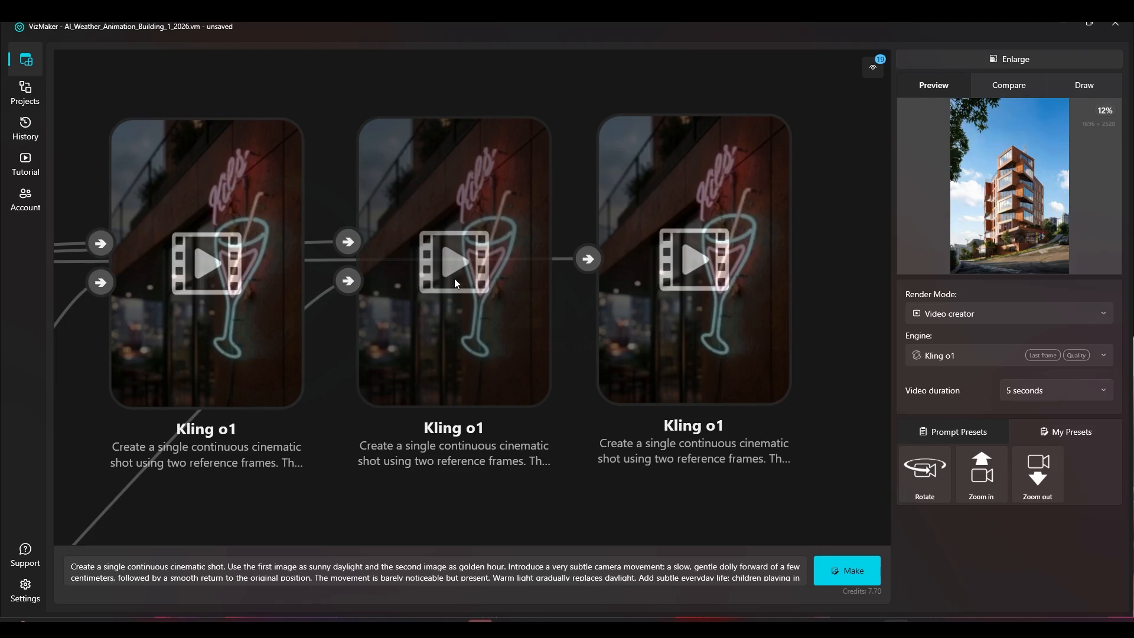
- Play the first neon sign video in the enlarged preview, replay it and return to the canvas
click(203, 328)
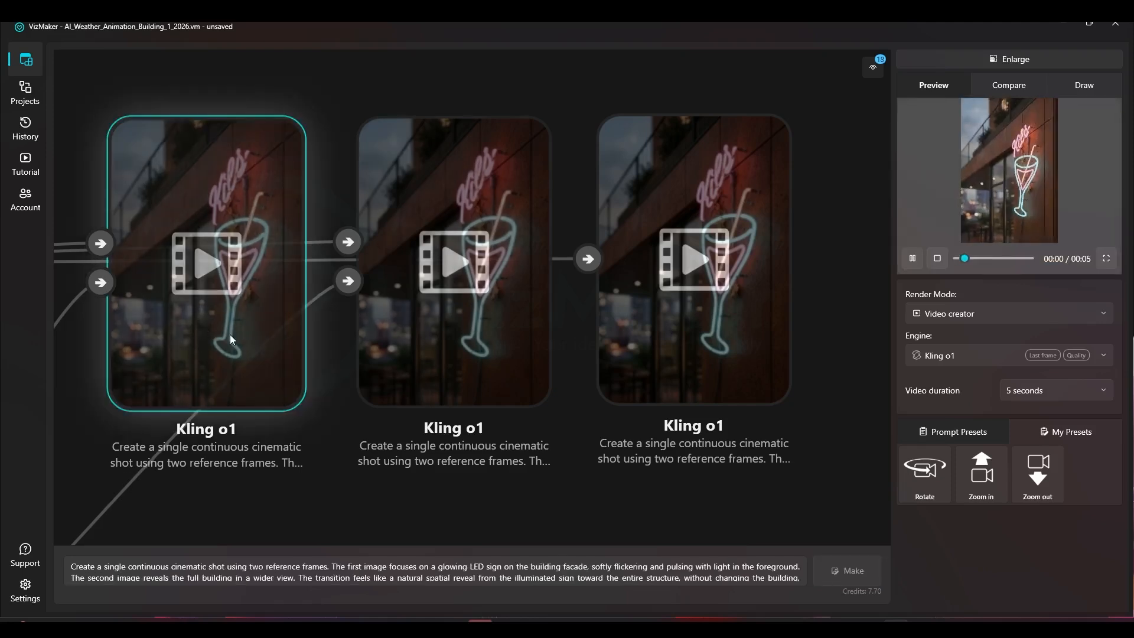
click(1039, 58)
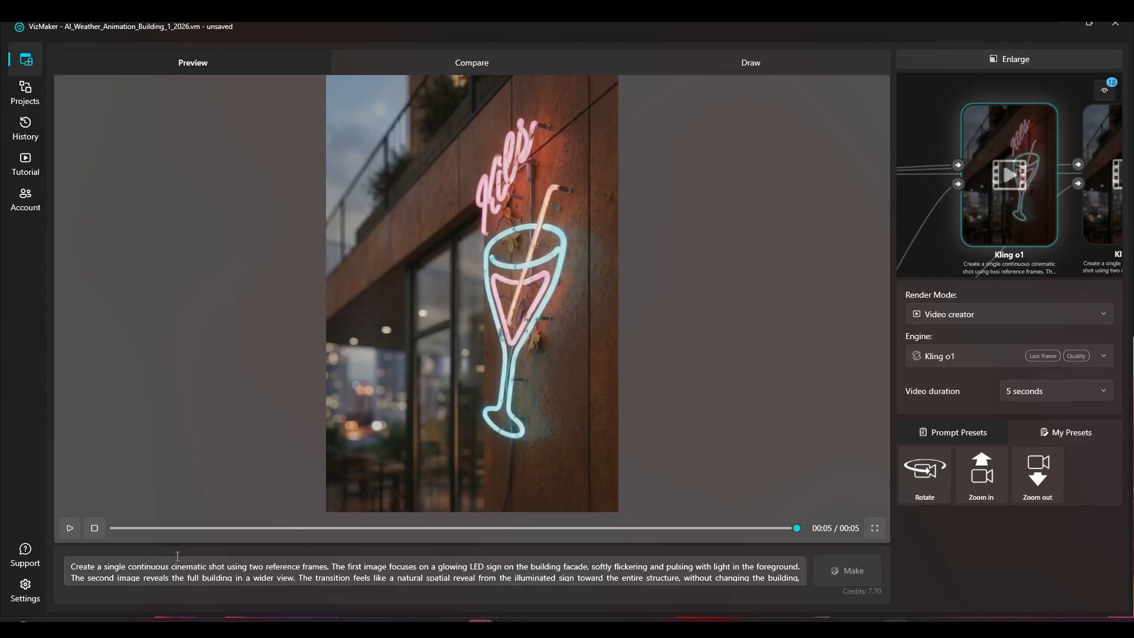
click(69, 527)
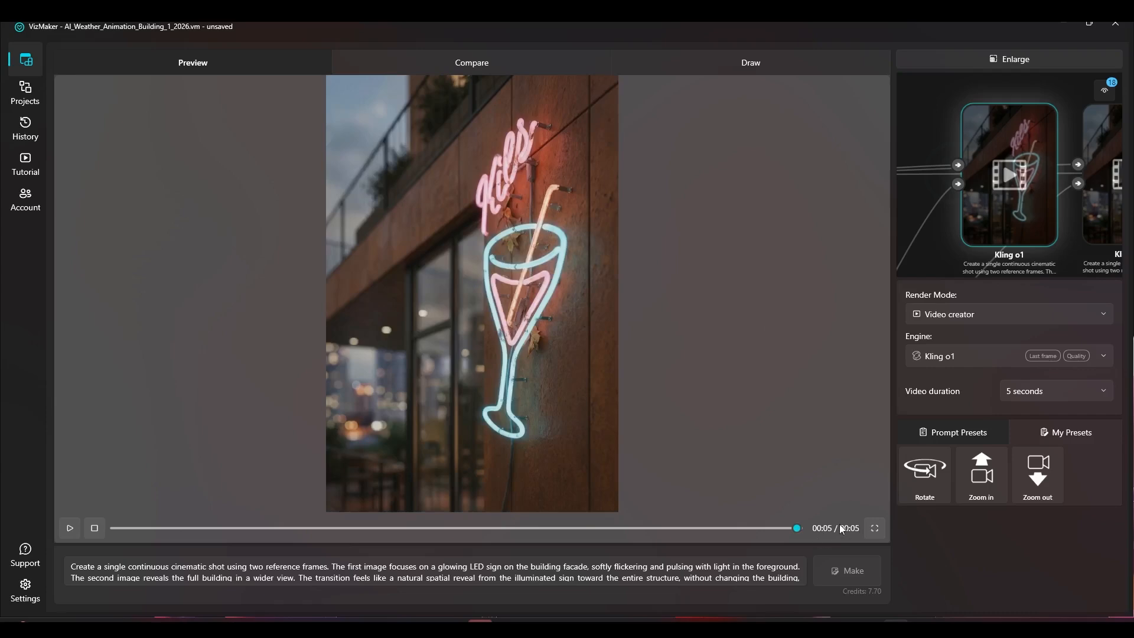
click(981, 63)
- Watch the second neon sign video in the enlarged preview and return to the canvas
click(607, 261)
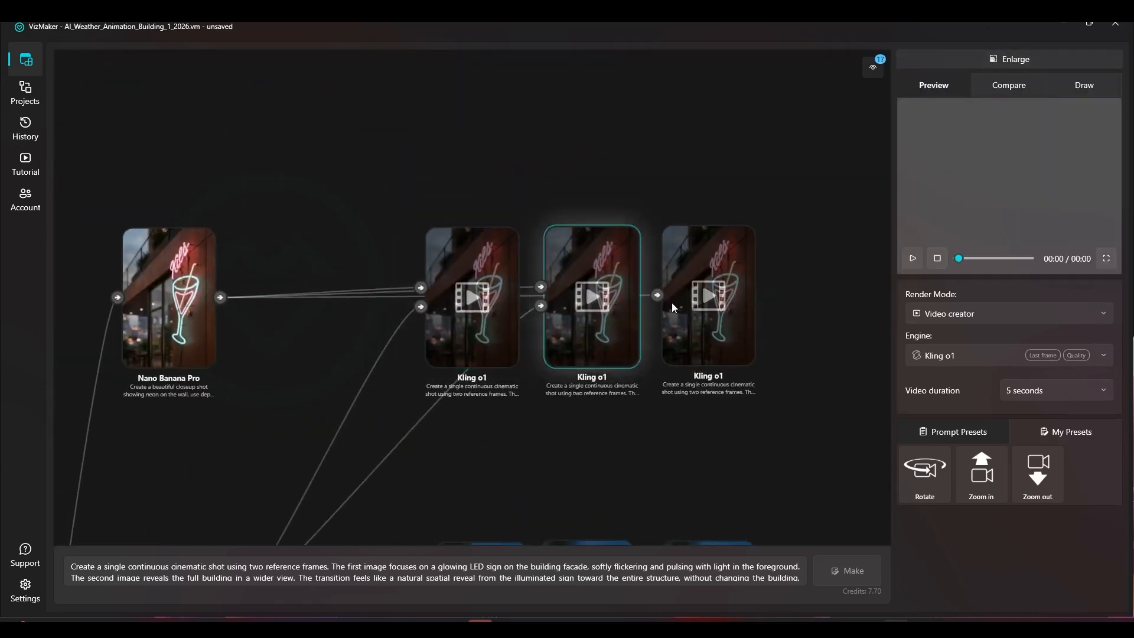
scroll(673, 299, up, 5)
click(986, 57)
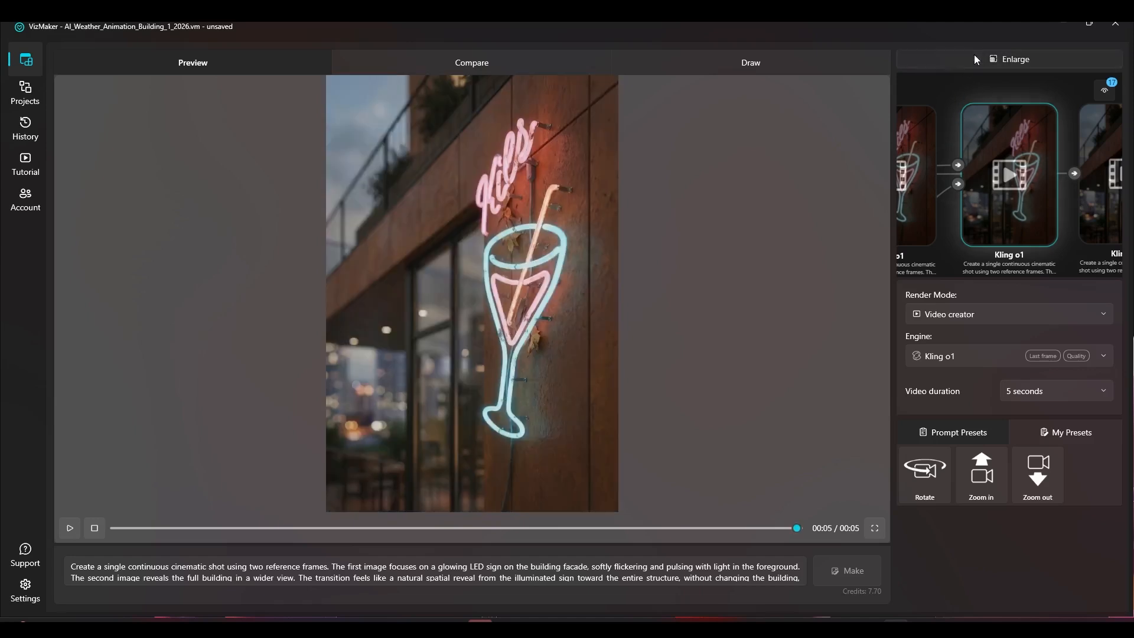
click(974, 54)
- Watch the third neon sign video in the enlarged preview and return to the canvas
click(504, 323)
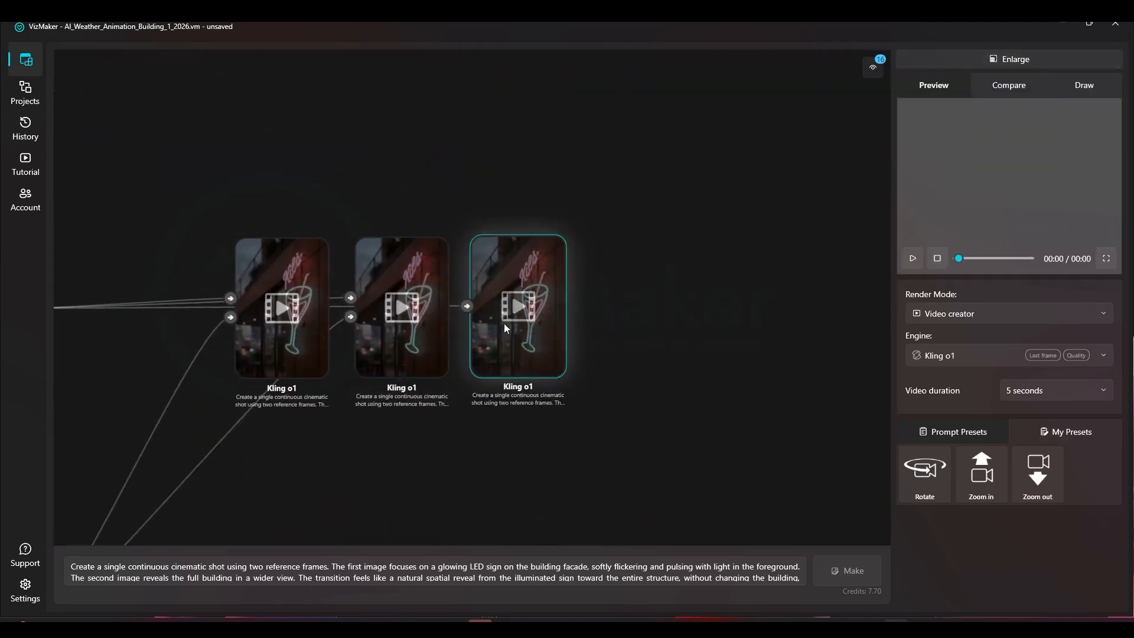
click(972, 52)
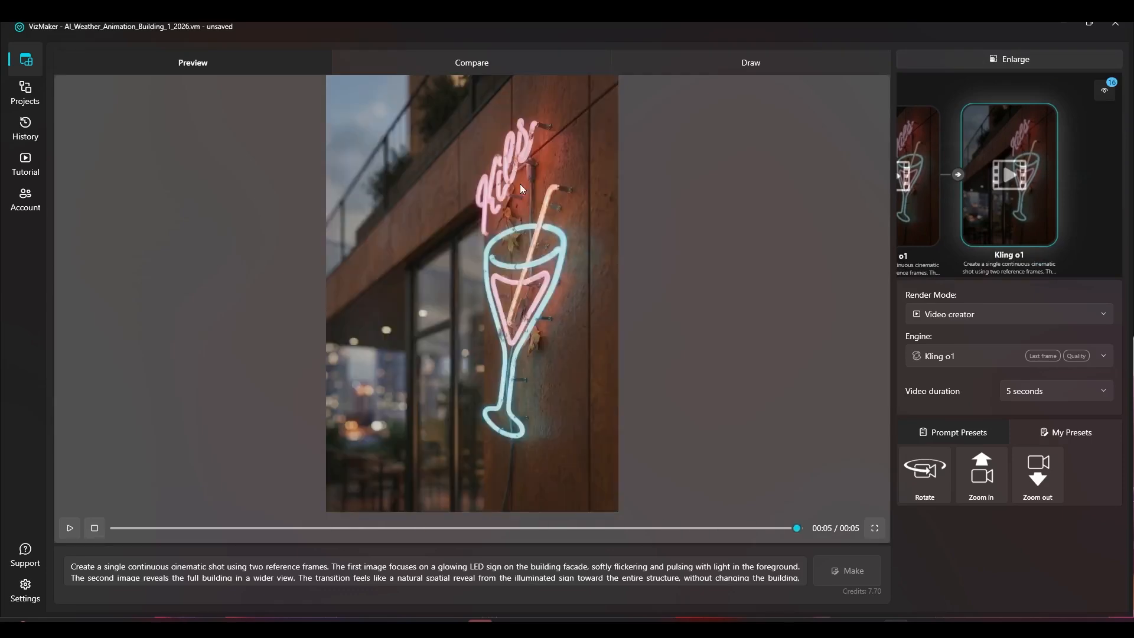
click(992, 60)
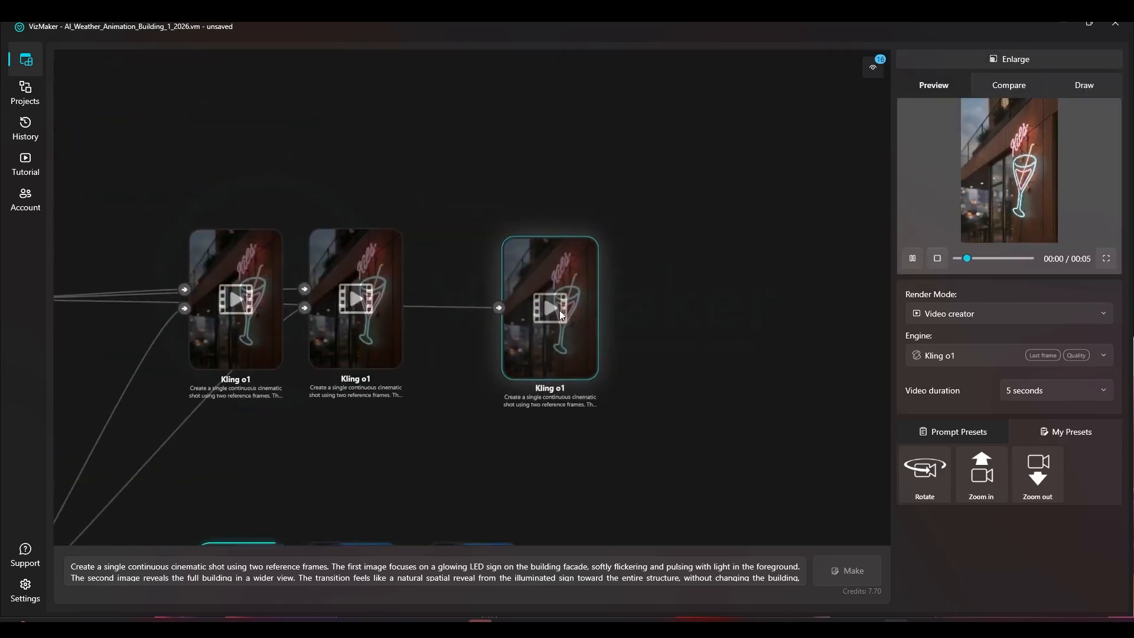
- Delete the third neon sign video, which has only one input frame, and move the second one away from the first
drag(503, 304, 517, 292)
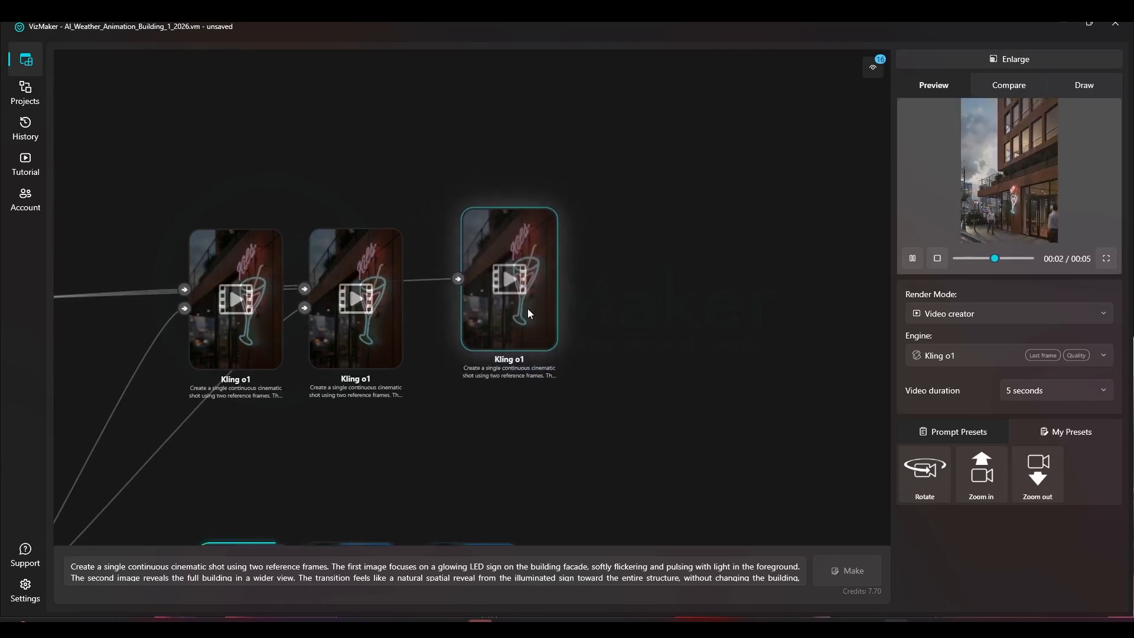
key(Delete)
drag(393, 313, 495, 307)
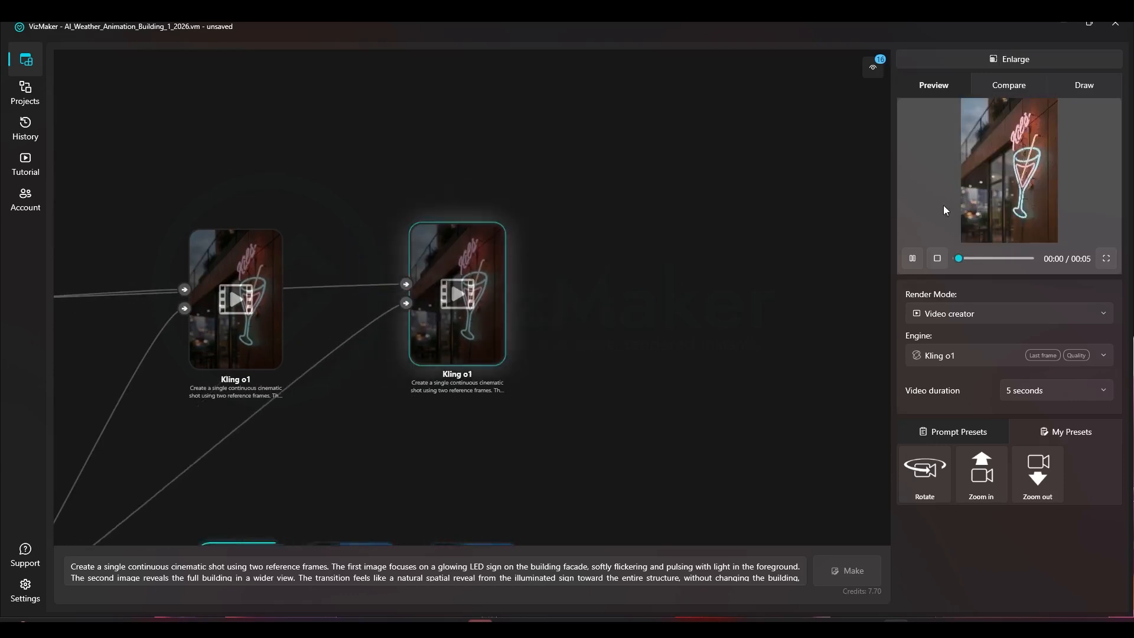
- Watch the remaining right-hand neon sign video in the enlarged preview, pausing and replaying parts of the transition, and return to the canvas
click(1047, 55)
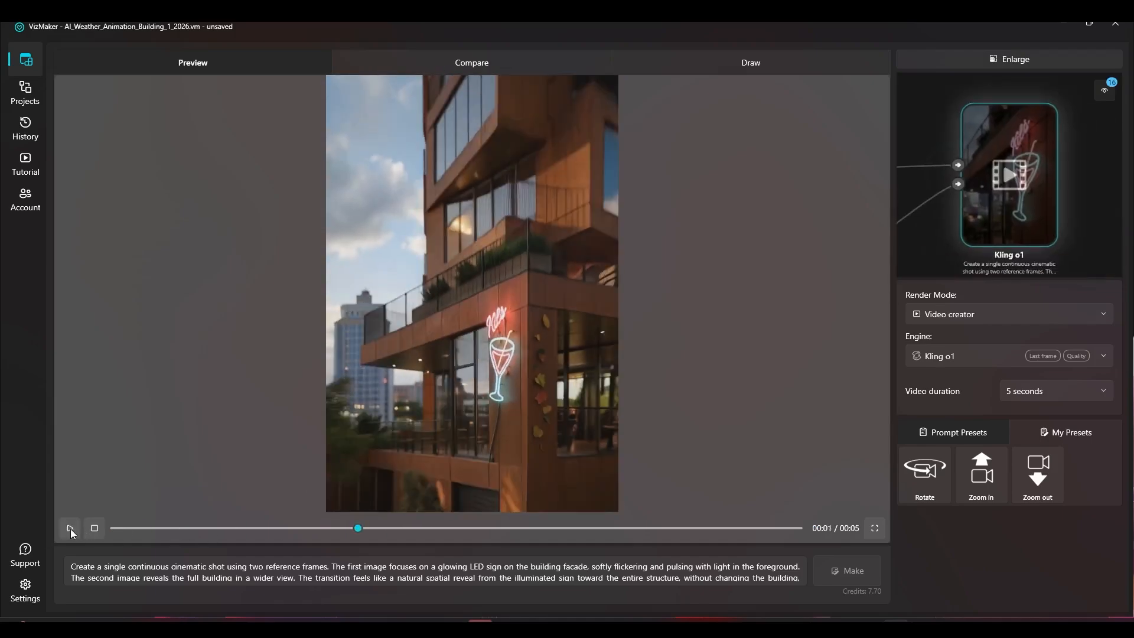
click(70, 527)
click(117, 528)
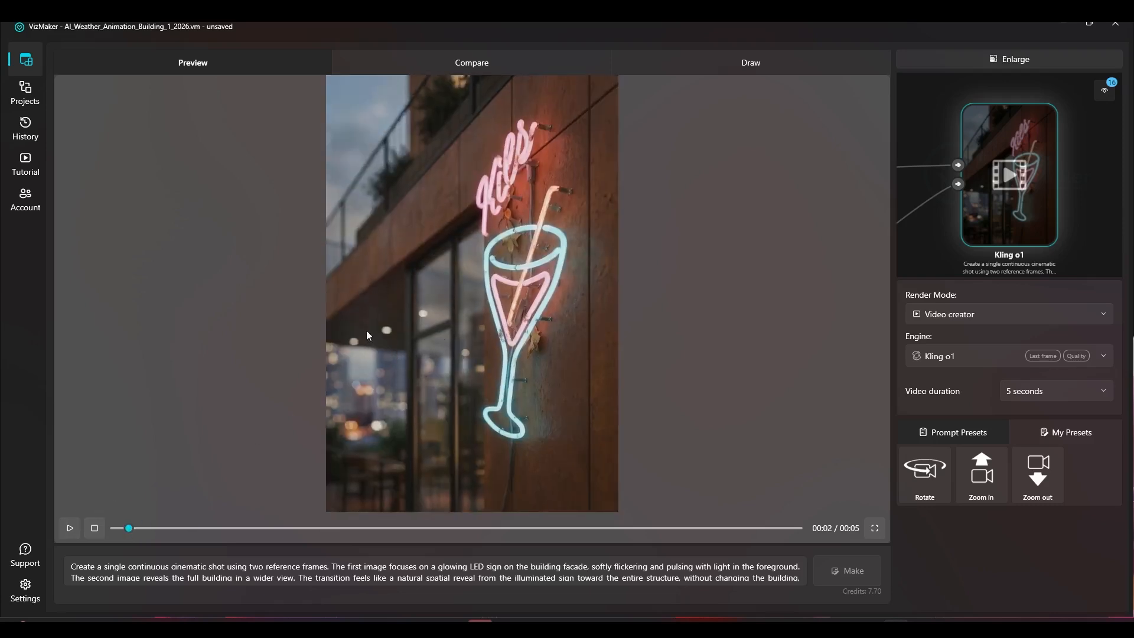
click(70, 528)
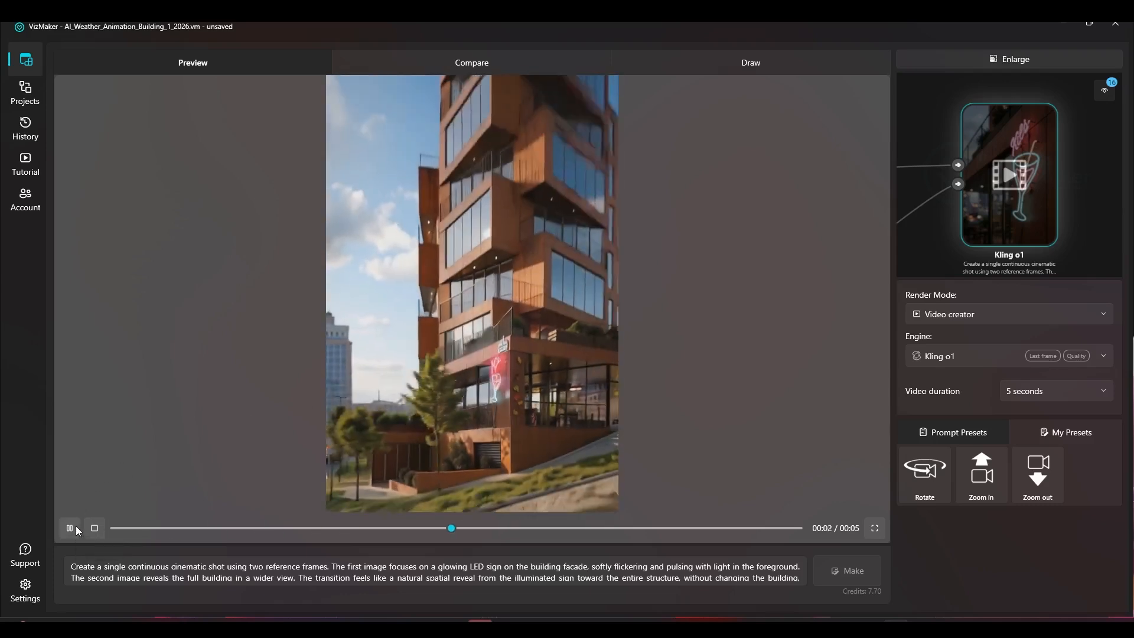
click(75, 525)
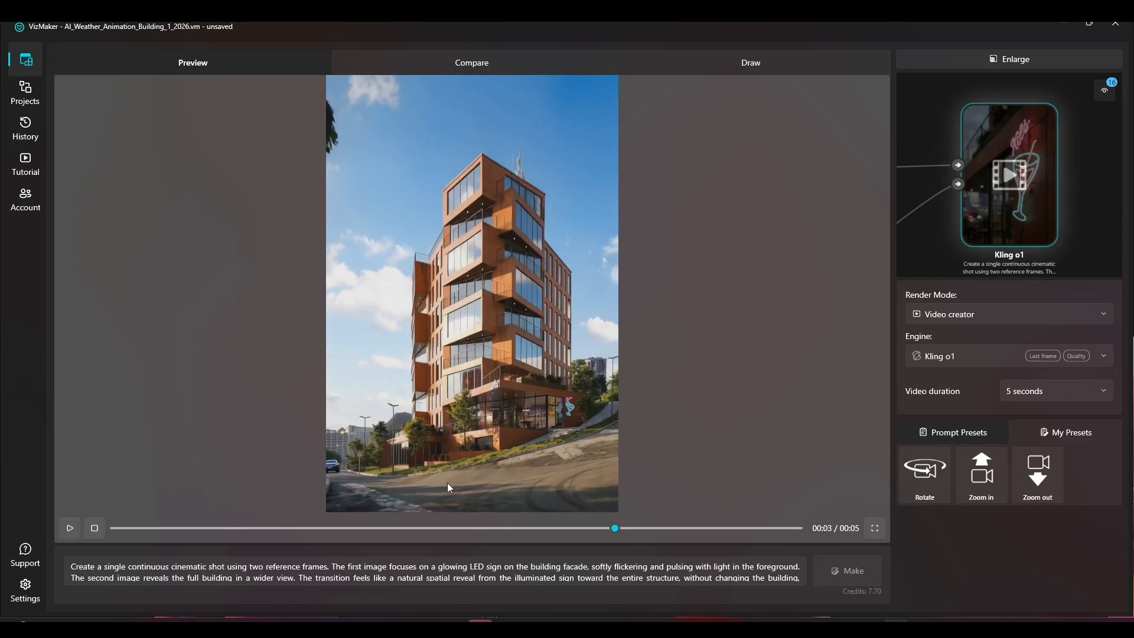
click(448, 528)
click(447, 527)
click(377, 527)
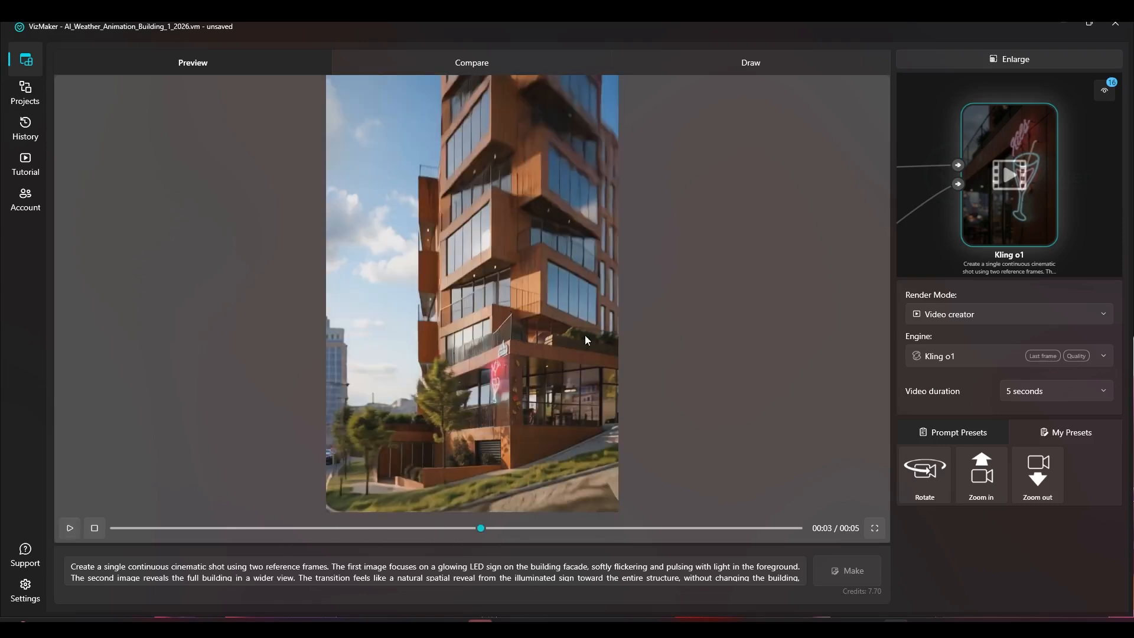
click(70, 525)
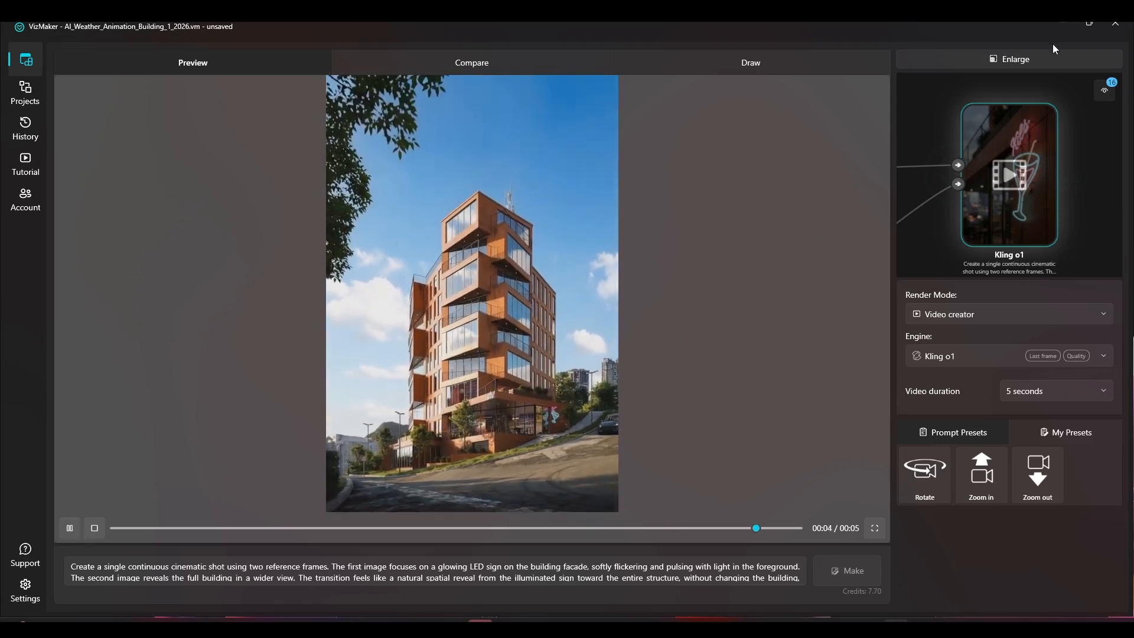
click(1051, 51)
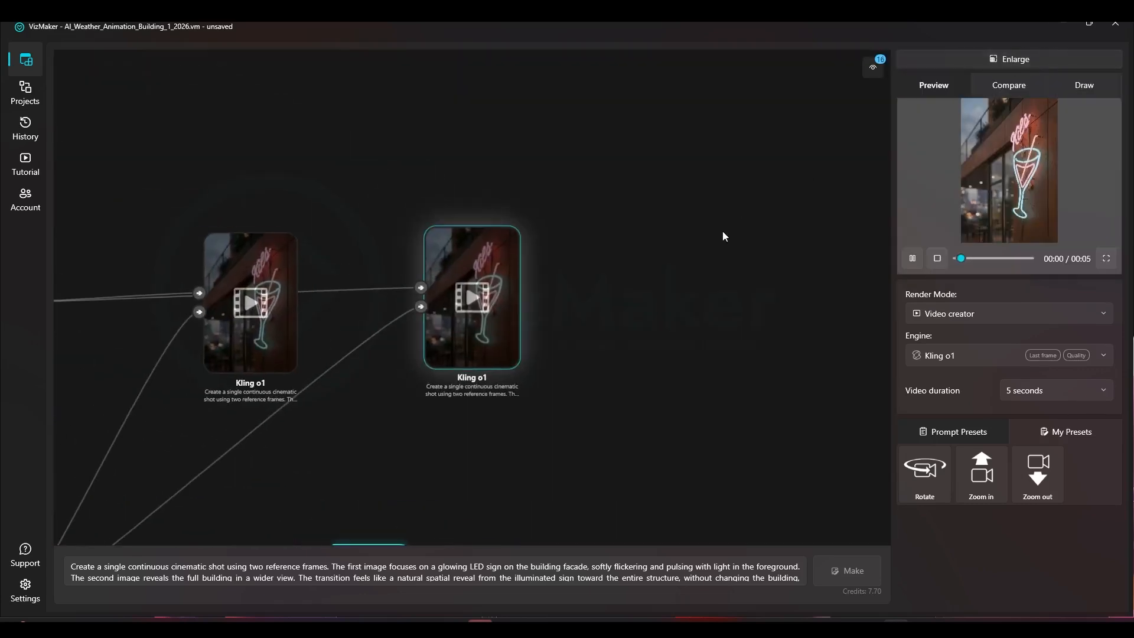
- Delete the left neon sign video and move the kept variant into its place
drag(249, 236, 342, 231)
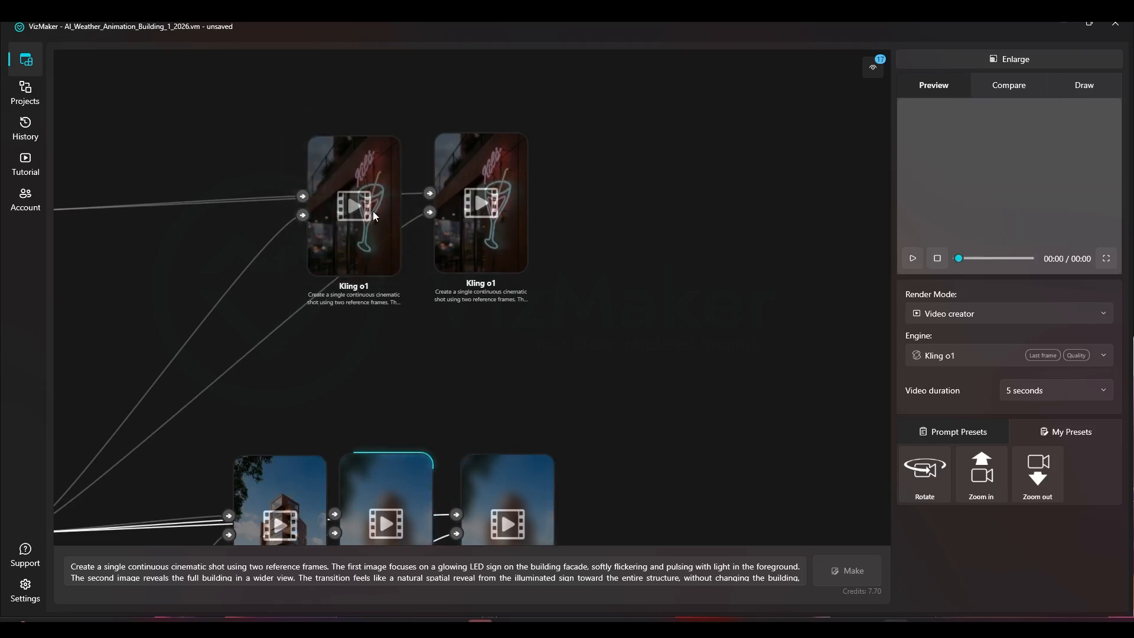
key(Delete)
drag(493, 228, 295, 223)
click(305, 238)
- Play the first daylight-to-golden-hour video in the small preview and locate its source images
drag(353, 349, 379, 165)
scroll(434, 391, up, 2)
drag(487, 322, 422, 287)
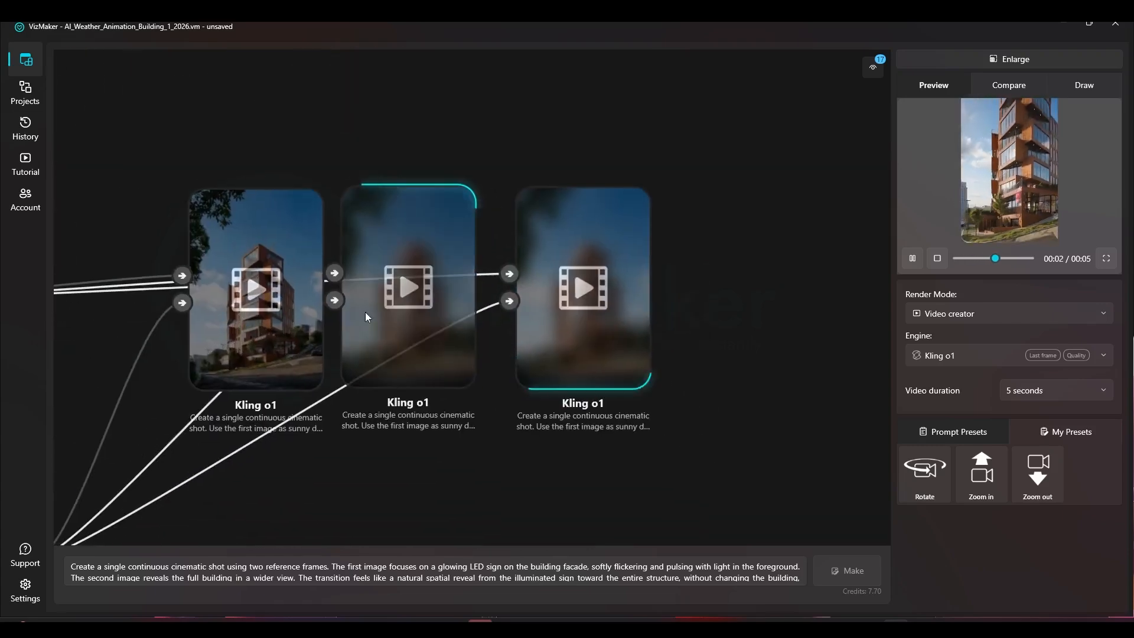
click(228, 373)
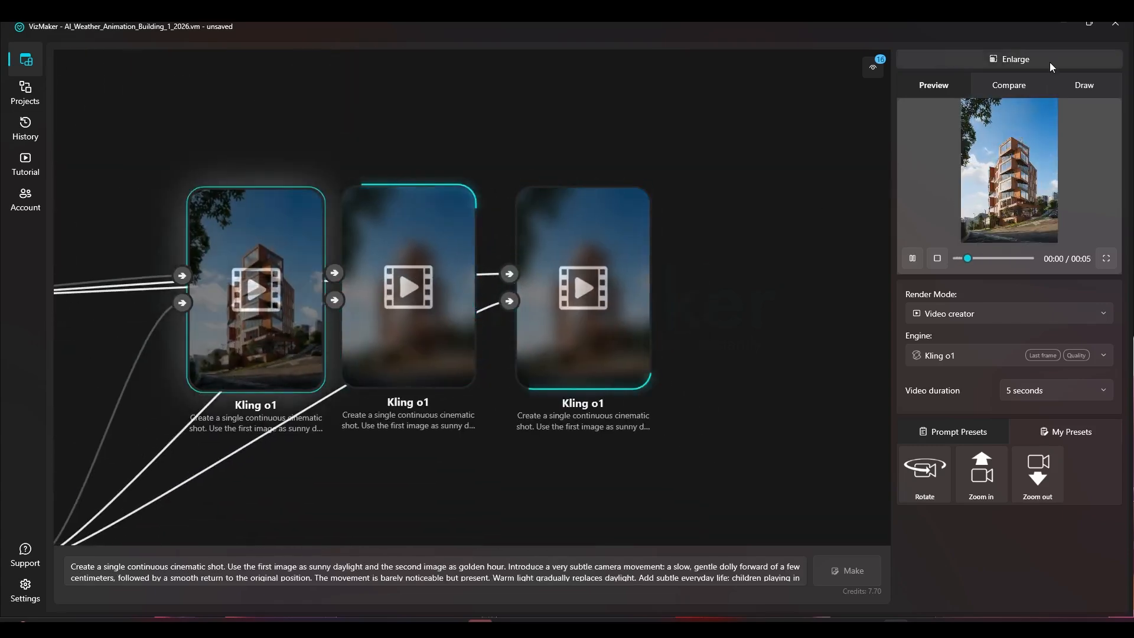
drag(283, 336, 793, 216)
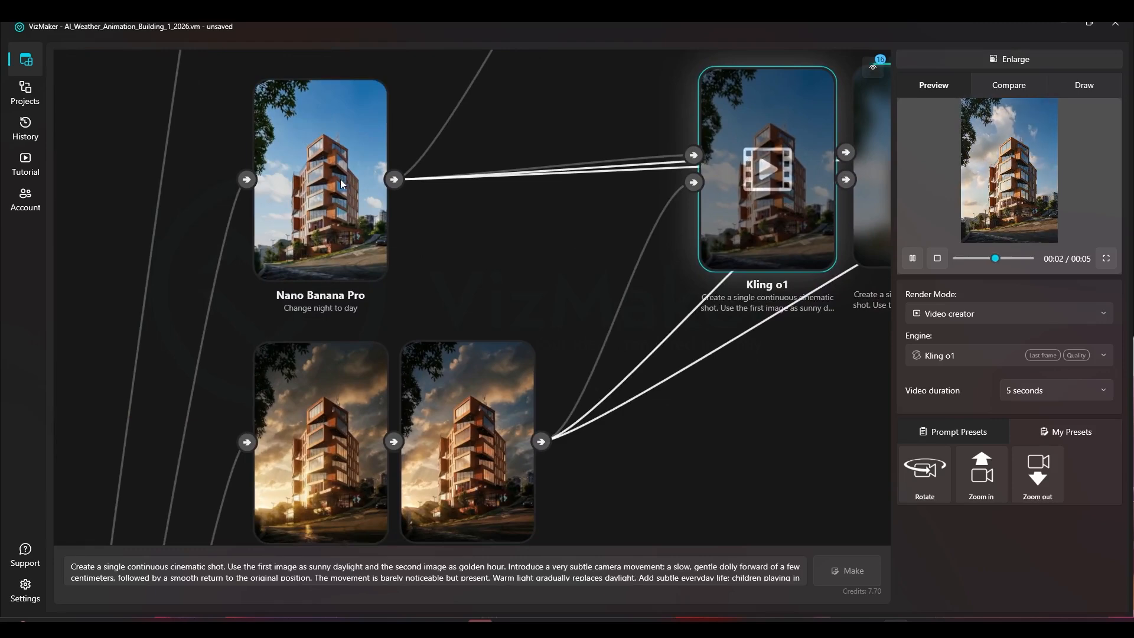
- Delete the first golden hour image and move the second one into its place below the daytime image
drag(462, 384, 453, 349)
drag(345, 414, 299, 416)
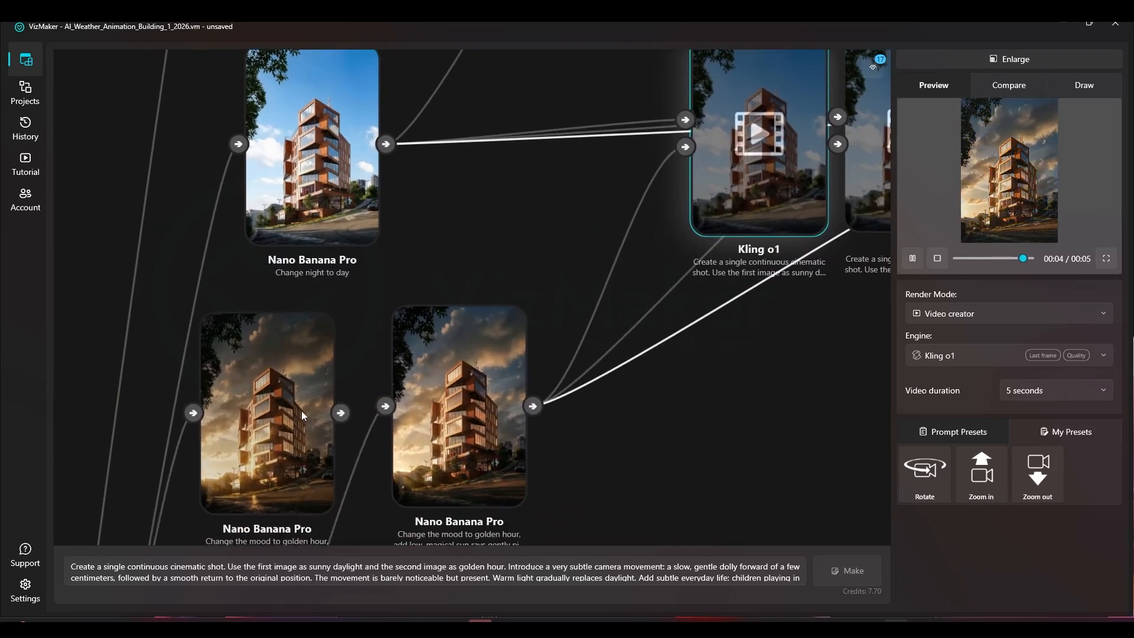
click(304, 405)
key(Delete)
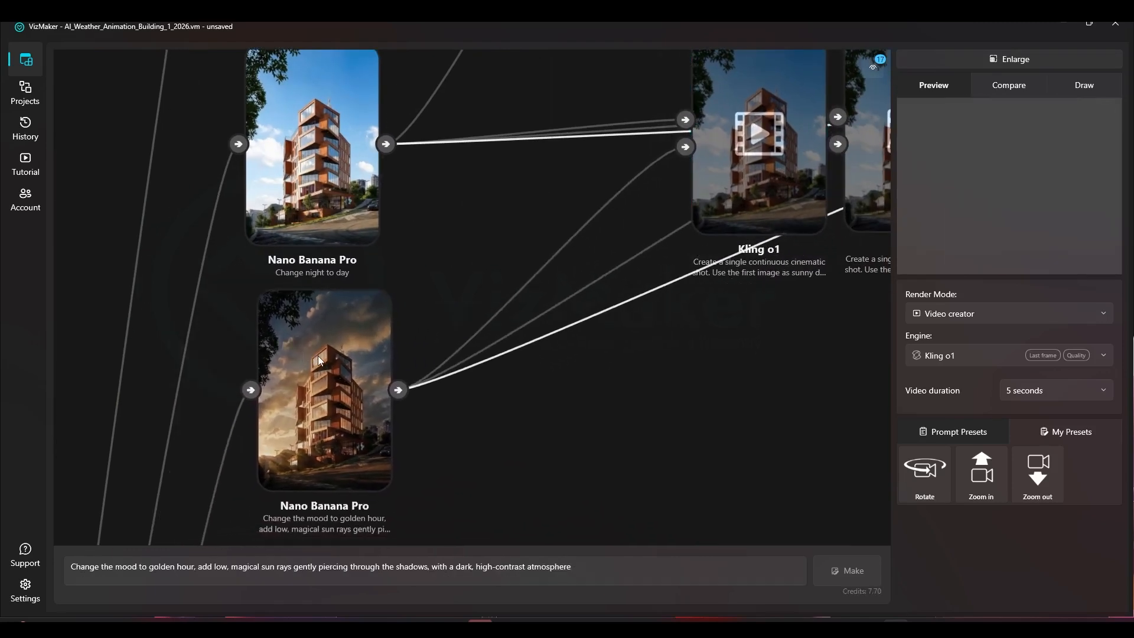
drag(417, 269, 328, 287)
- Watch the first daylight-to-golden-hour video in the enlarged preview and return to the canvas
click(660, 118)
drag(655, 118, 486, 209)
scroll(526, 199, up, 4)
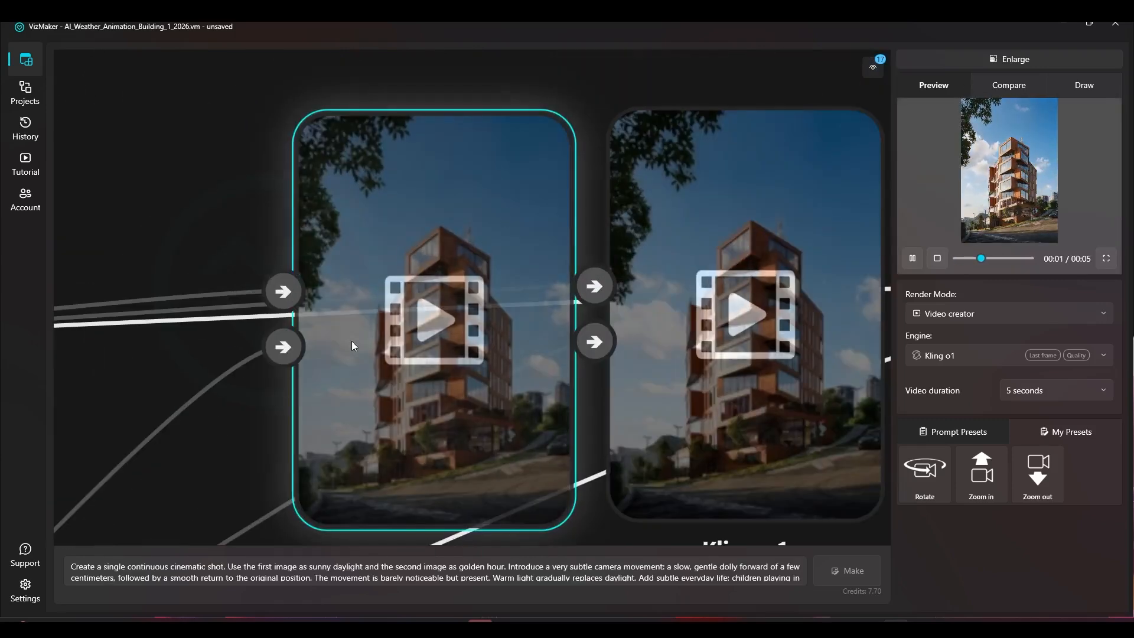
click(995, 58)
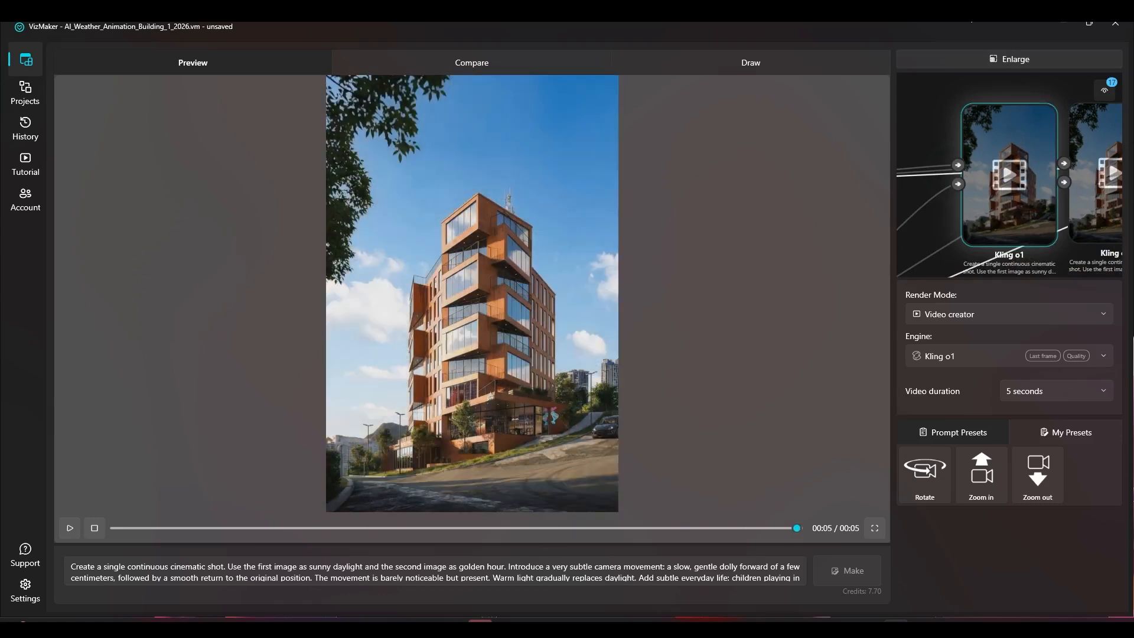
click(973, 65)
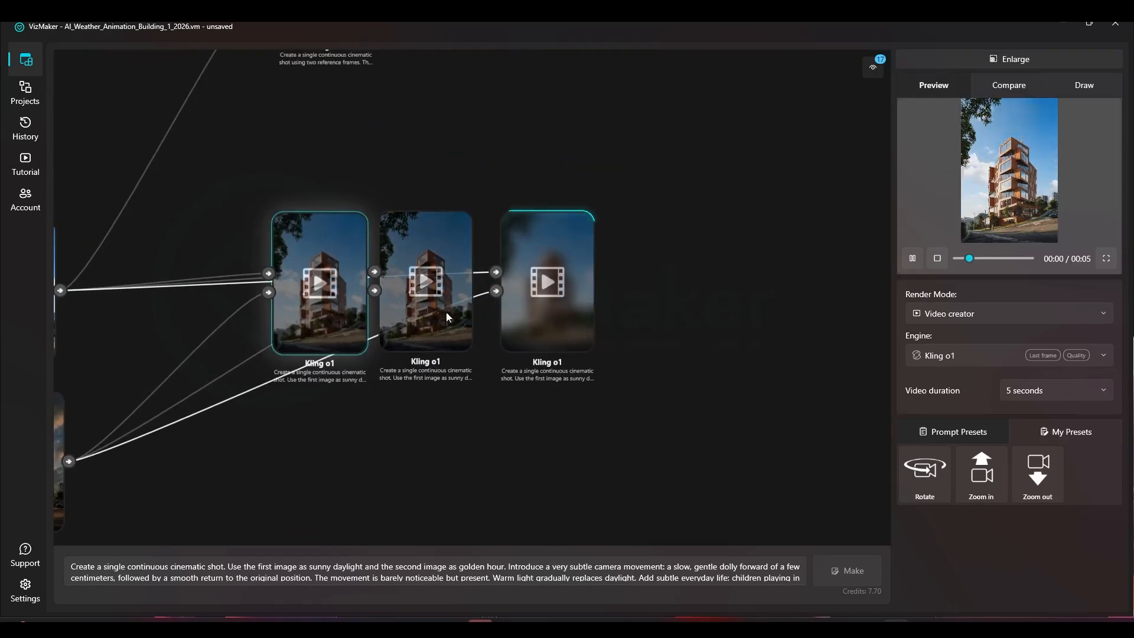
- Watch the second and third daylight-to-golden-hour videos in the enlarged preview, returning to the canvas after each
click(1012, 57)
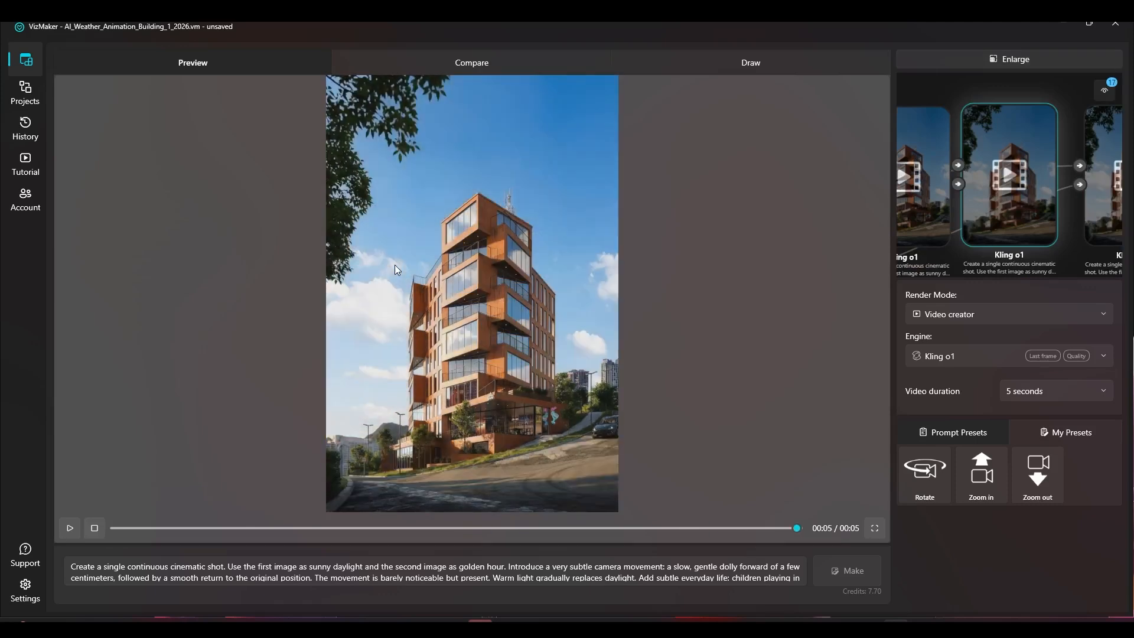
click(965, 55)
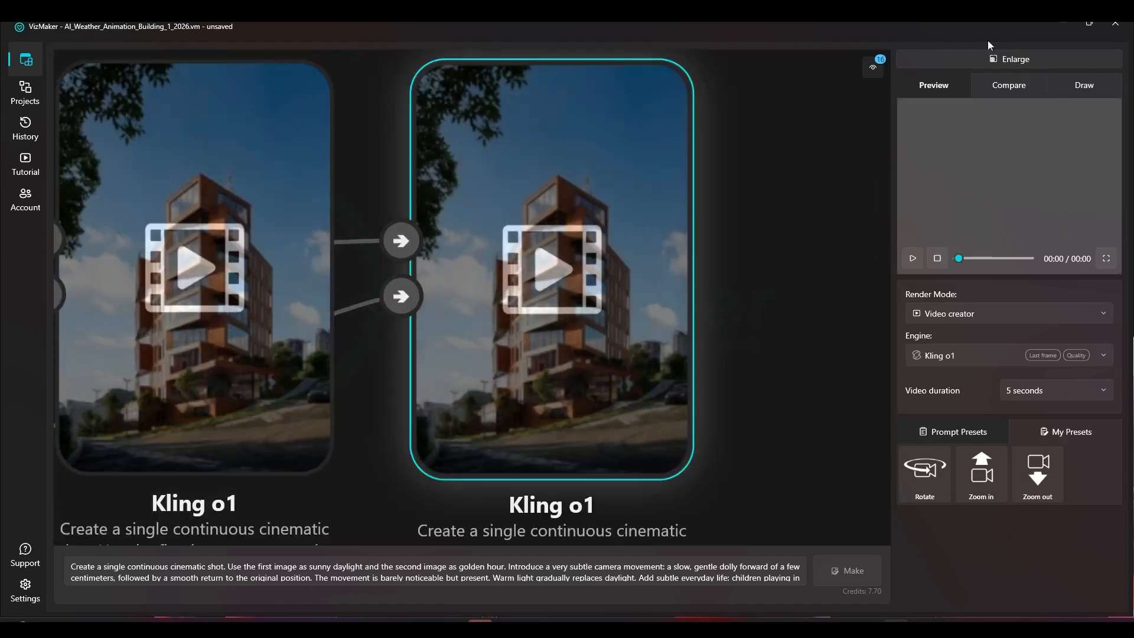
click(1050, 52)
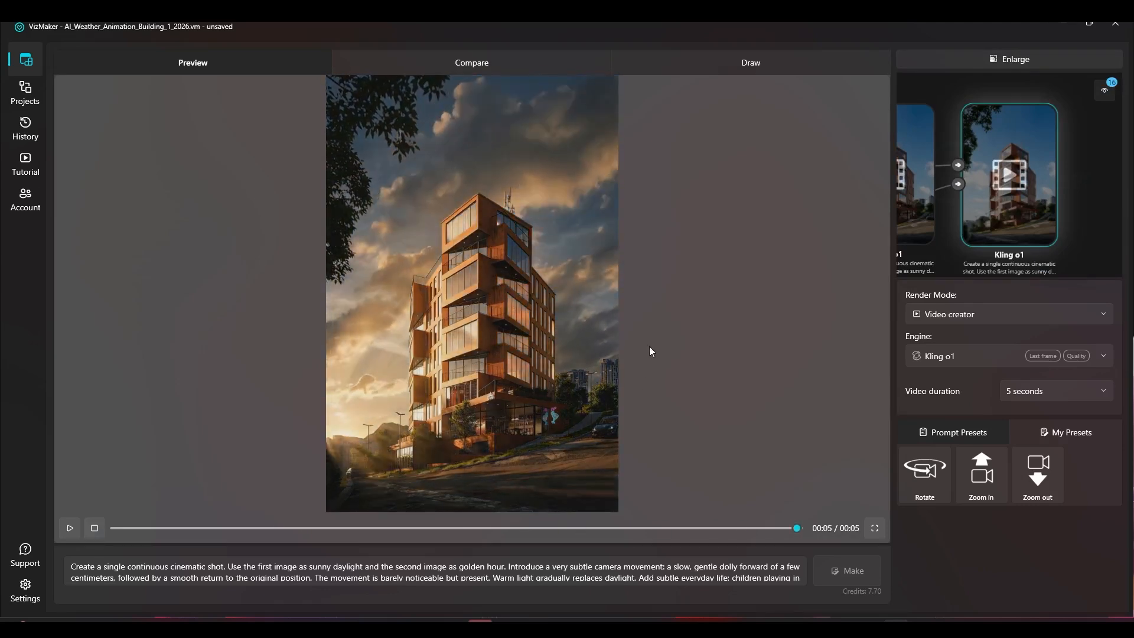
click(1041, 59)
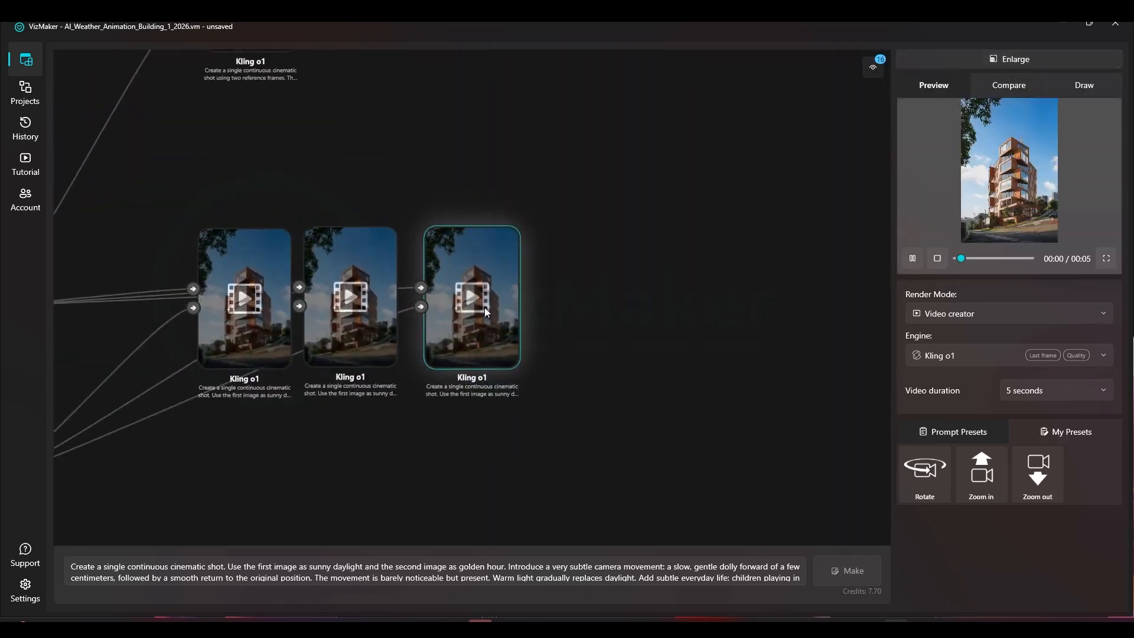
- Watch the earlier daylight-to-golden-hour video from the other branch of the canvas in the enlarged preview for comparison
scroll(513, 249, down, 5)
drag(574, 230, 154, 247)
double_click(762, 251)
click(613, 289)
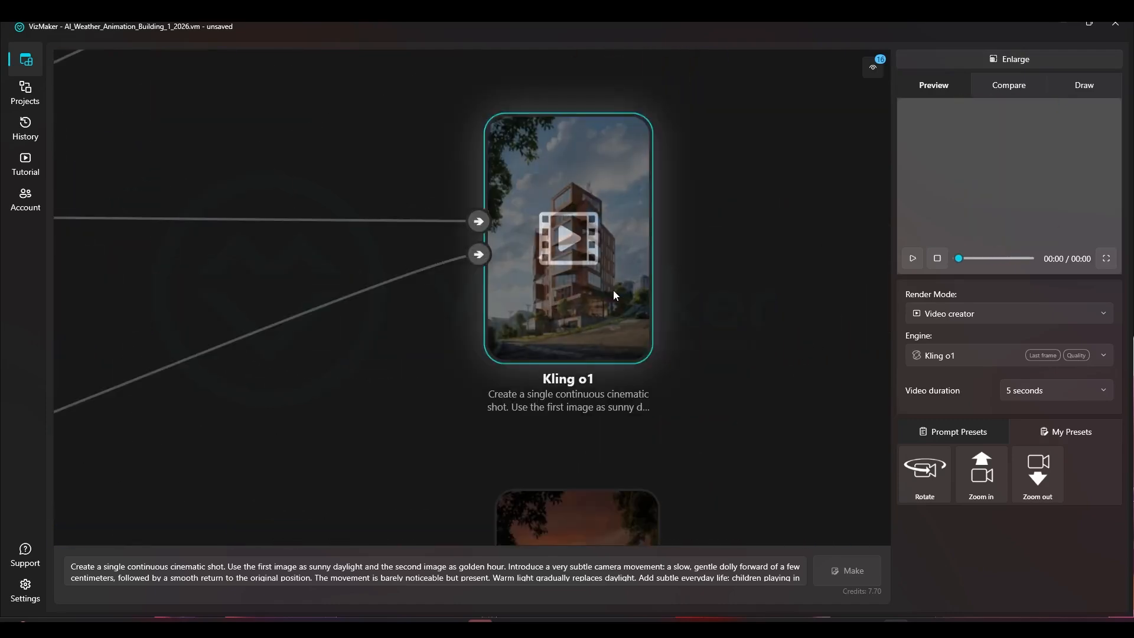
click(1058, 55)
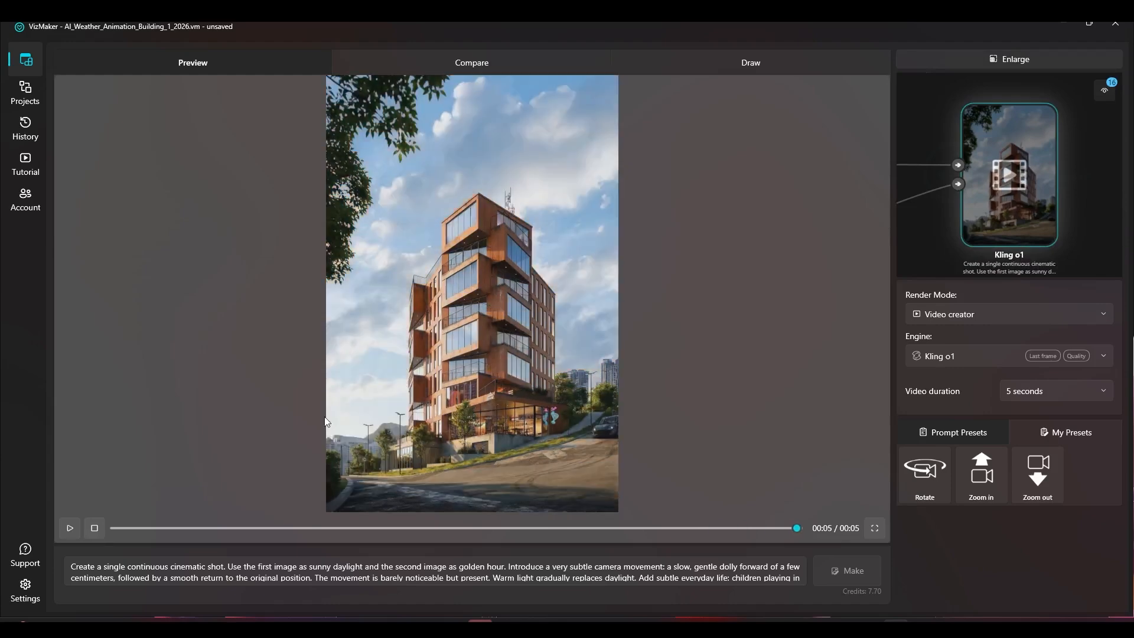
click(964, 59)
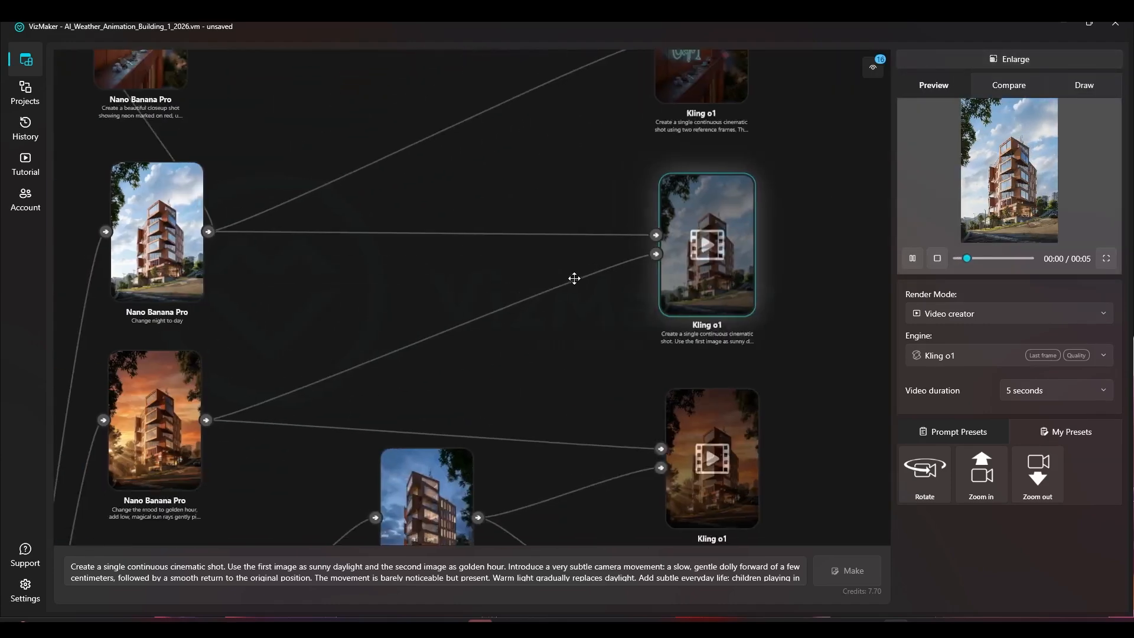
- Delete the first two daylight-to-golden-hour videos and move the third one closer to its source images
drag(285, 233, 717, 241)
scroll(310, 284, up, 4)
drag(569, 347, 422, 269)
click(413, 366)
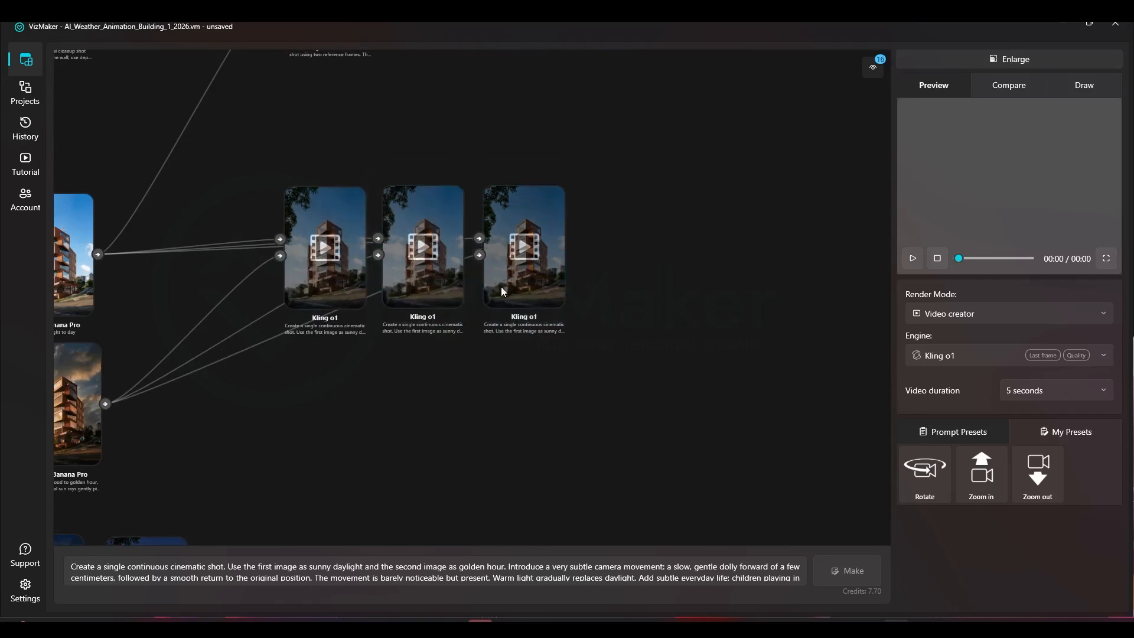
drag(398, 396, 281, 260)
key(Delete)
drag(515, 275, 328, 263)
- Watch the kept daylight-to-golden-hour video in the enlarged preview, pausing and resuming it, and return to the canvas
scroll(346, 288, down, 2)
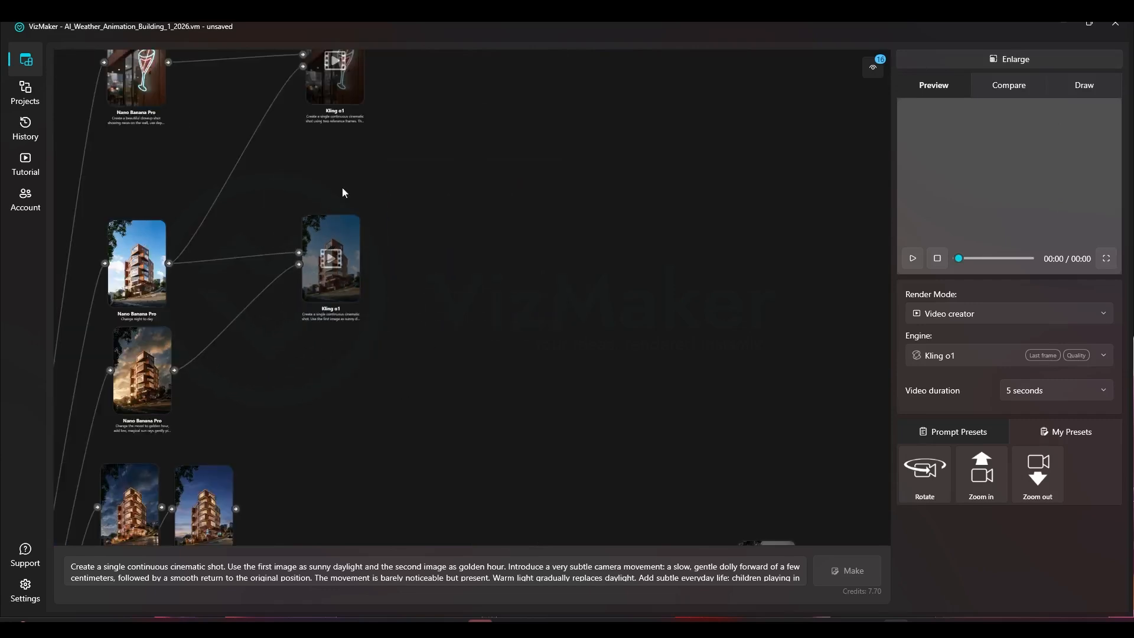
click(320, 276)
click(1004, 59)
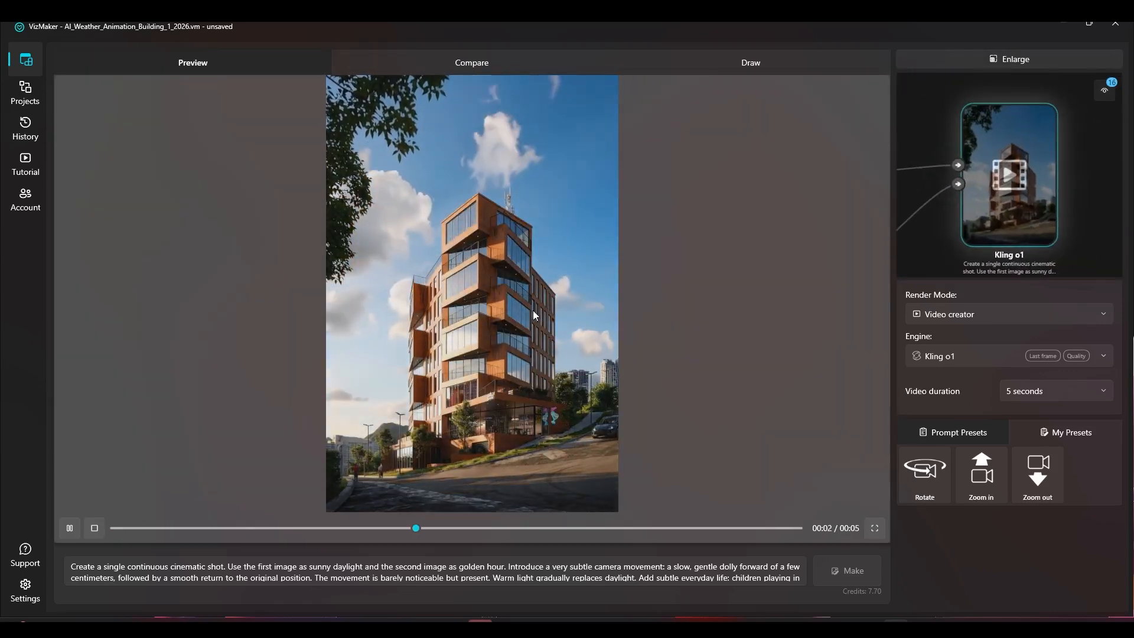
click(69, 533)
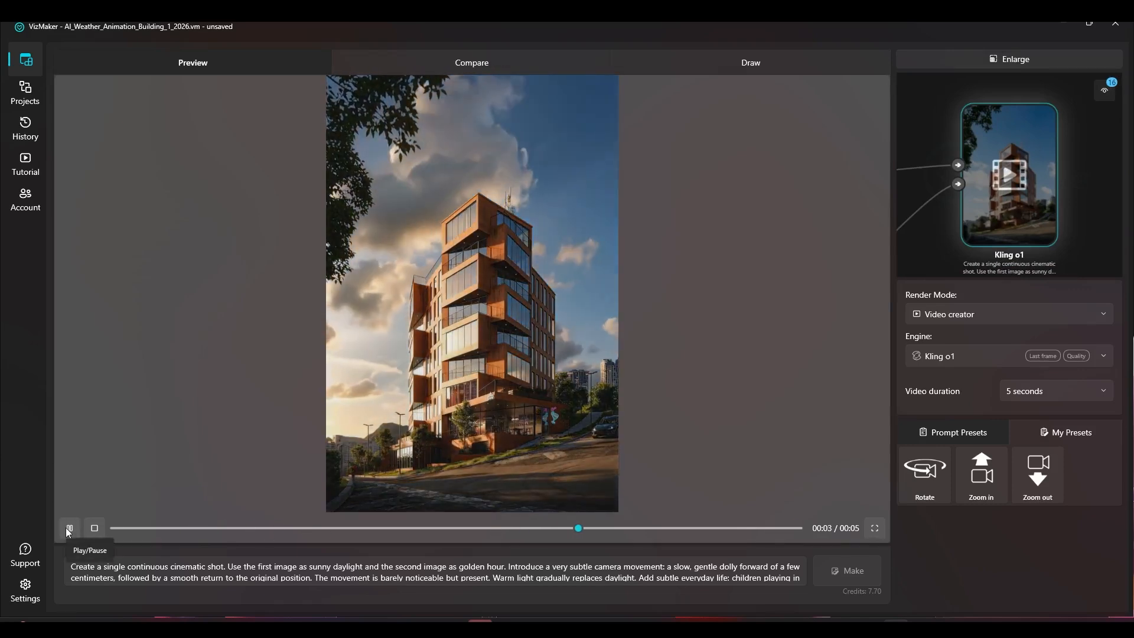
click(68, 529)
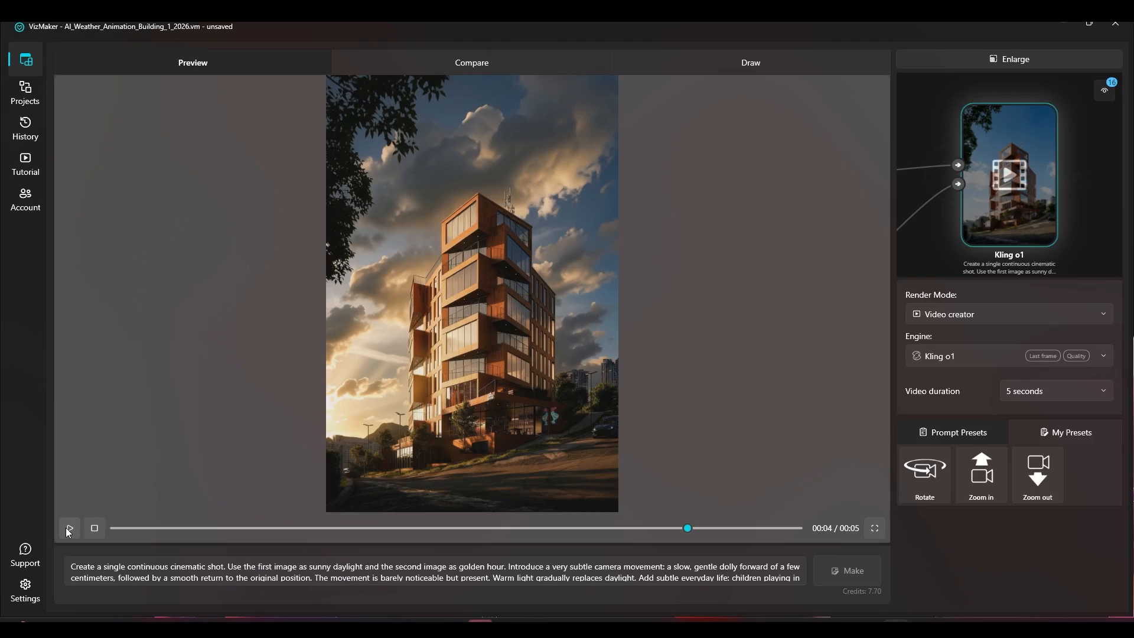
click(68, 528)
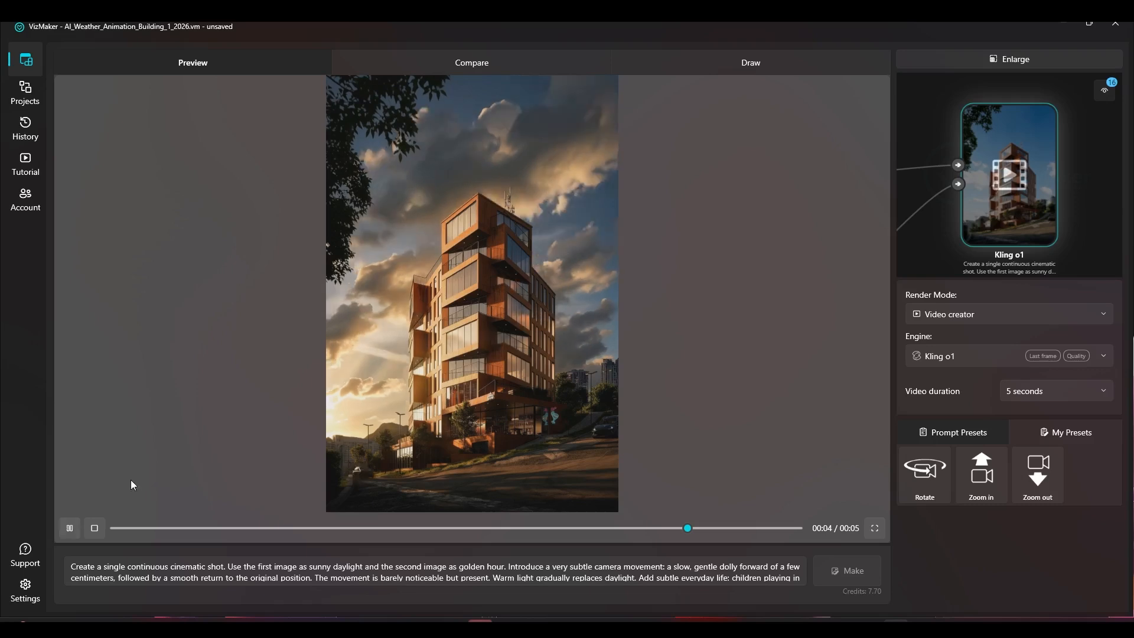
click(1025, 59)
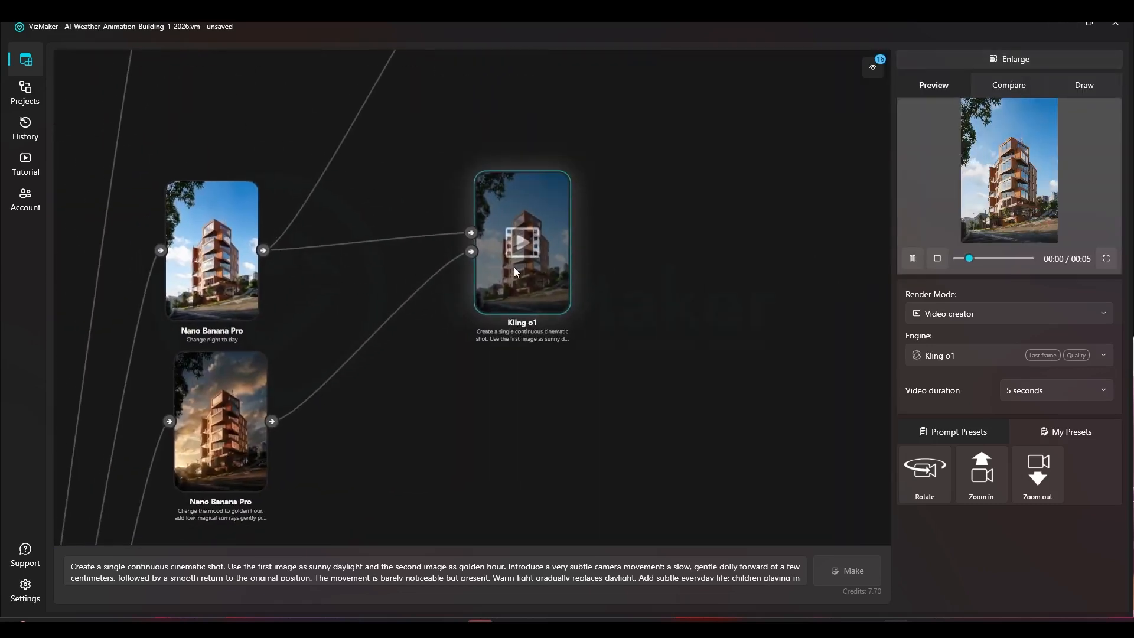
- Look over the night, storm, autumn and winter image variants further down the canvas
drag(323, 319, 338, 291)
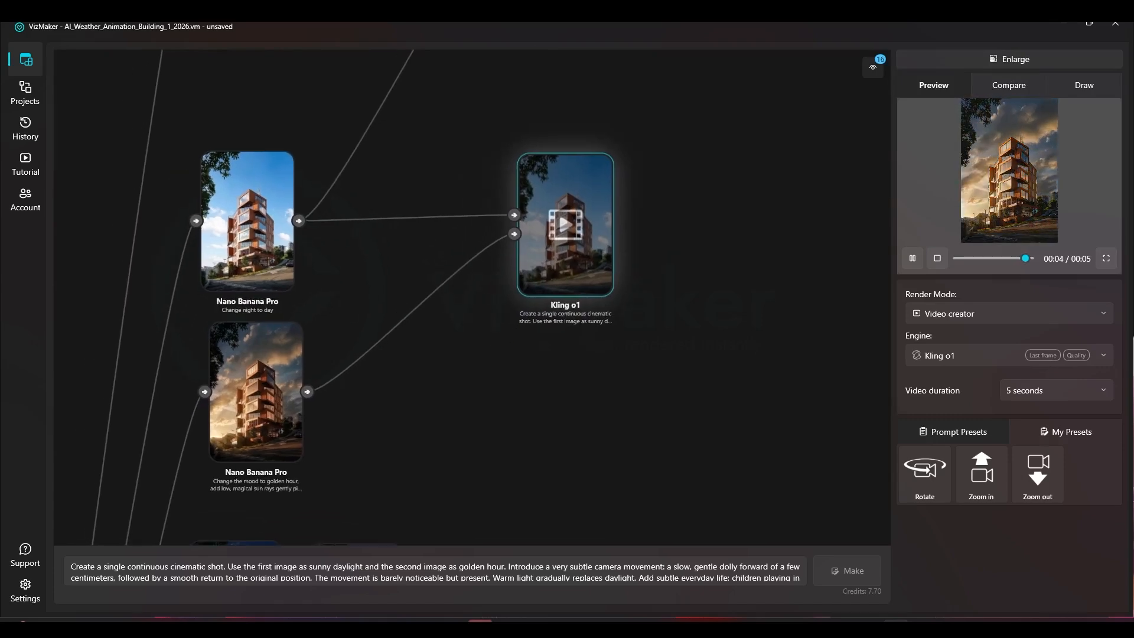
scroll(384, 407, down, 2)
drag(451, 419, 487, 271)
drag(391, 398, 347, 407)
scroll(193, 373, down, 2)
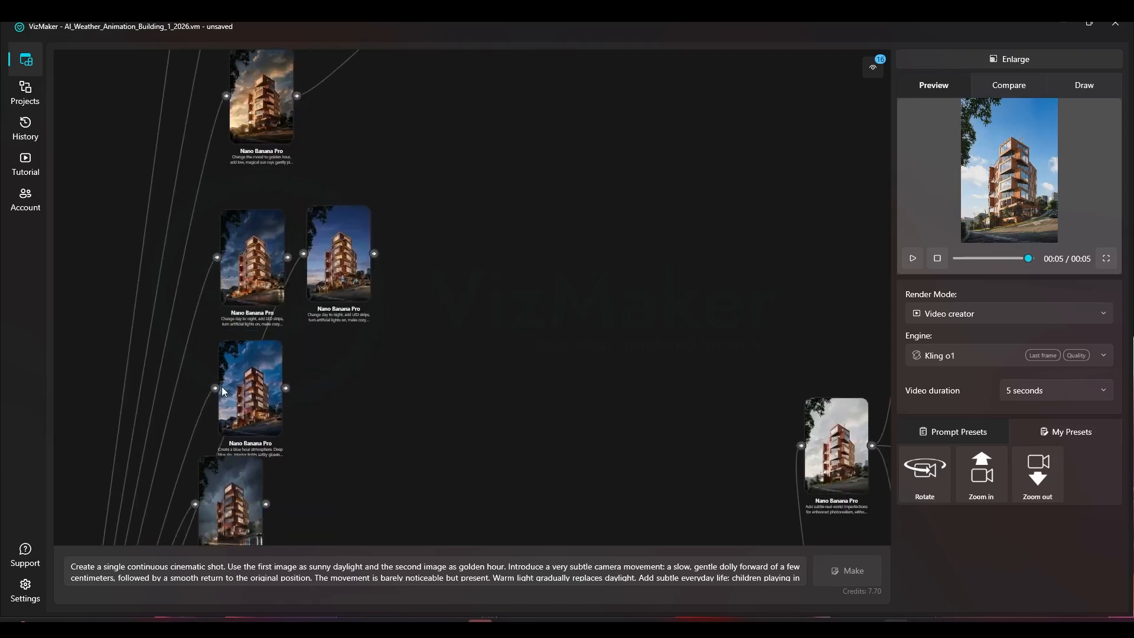
scroll(250, 347, down, 3)
drag(261, 431, 298, 277)
drag(286, 415, 309, 234)
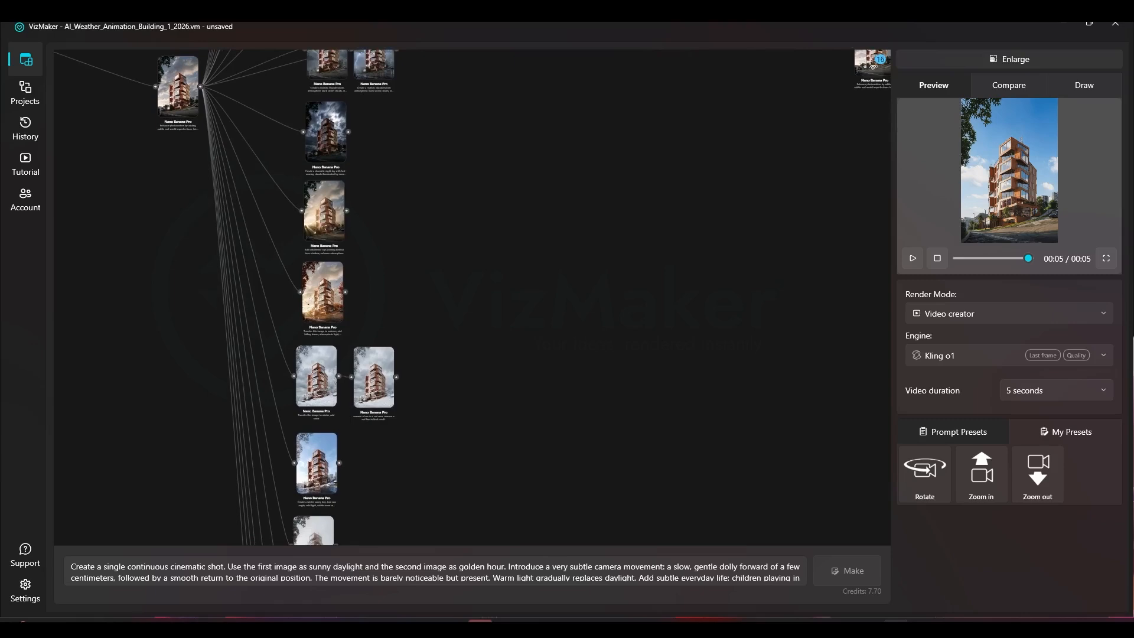
scroll(318, 250, up, 4)
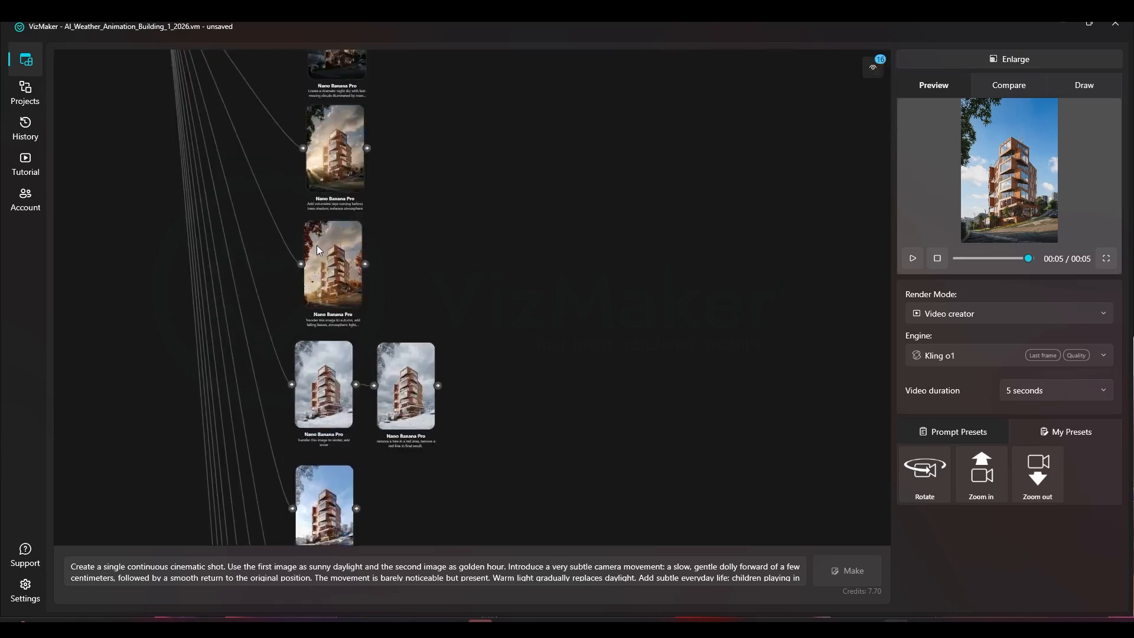